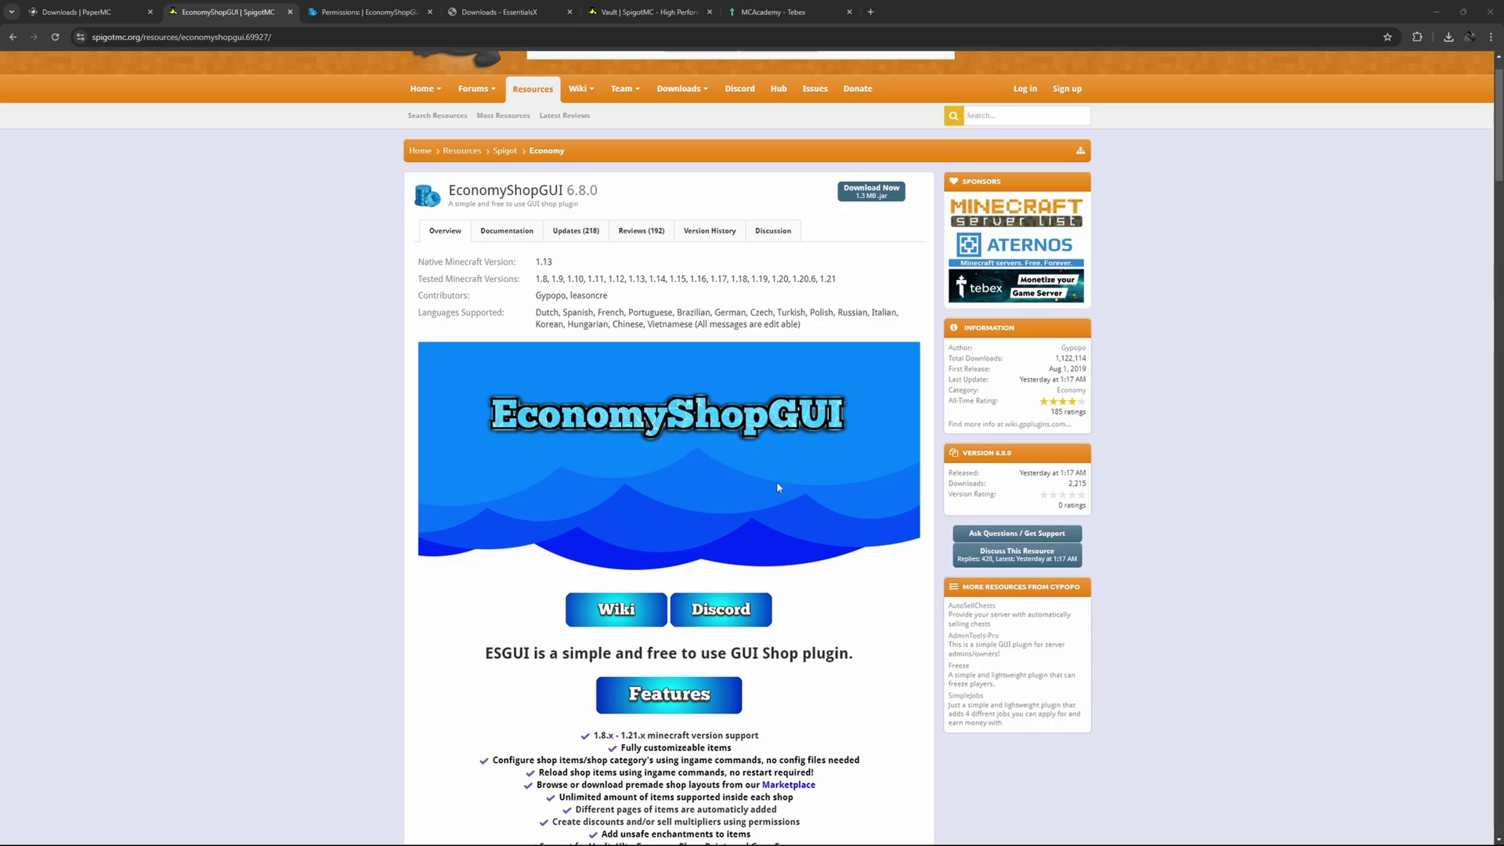
Start the server from start.bat in the Lobby folder.
scroll(777, 487, "down", 5)
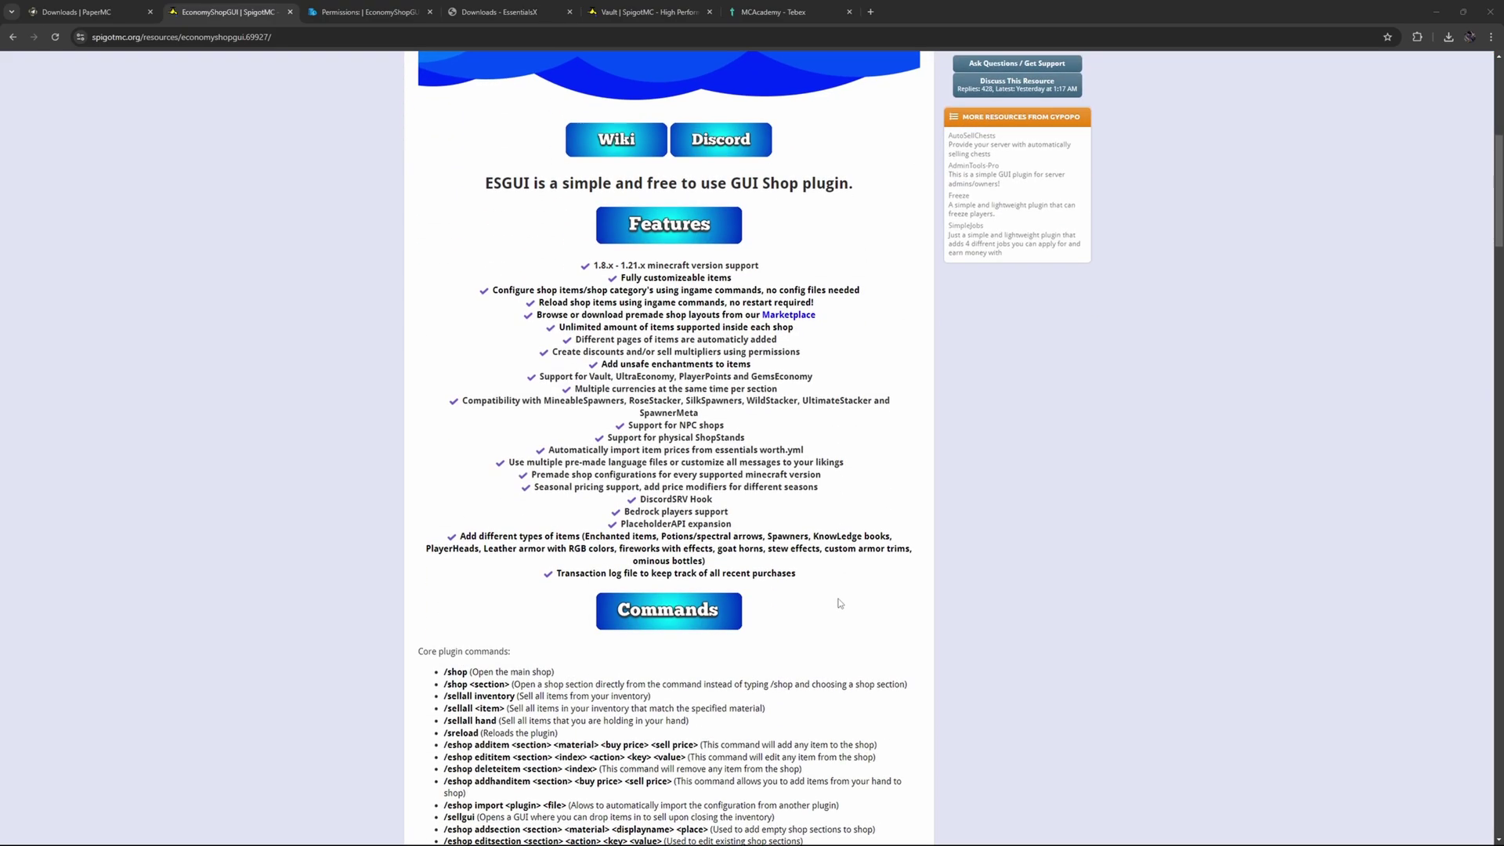
scroll(840, 592, "down", 3)
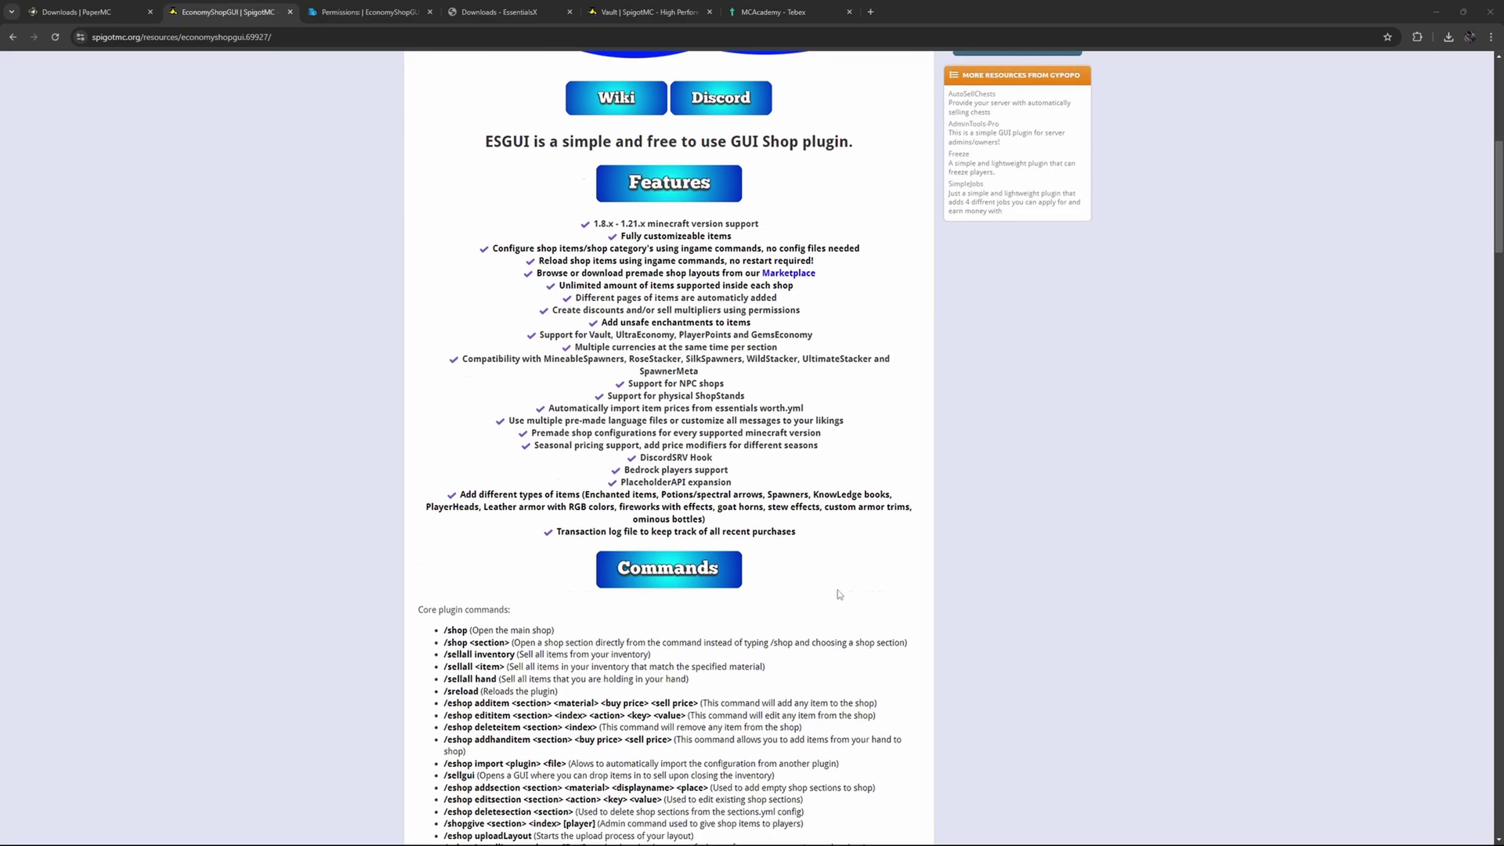
scroll(840, 595, "down", 5)
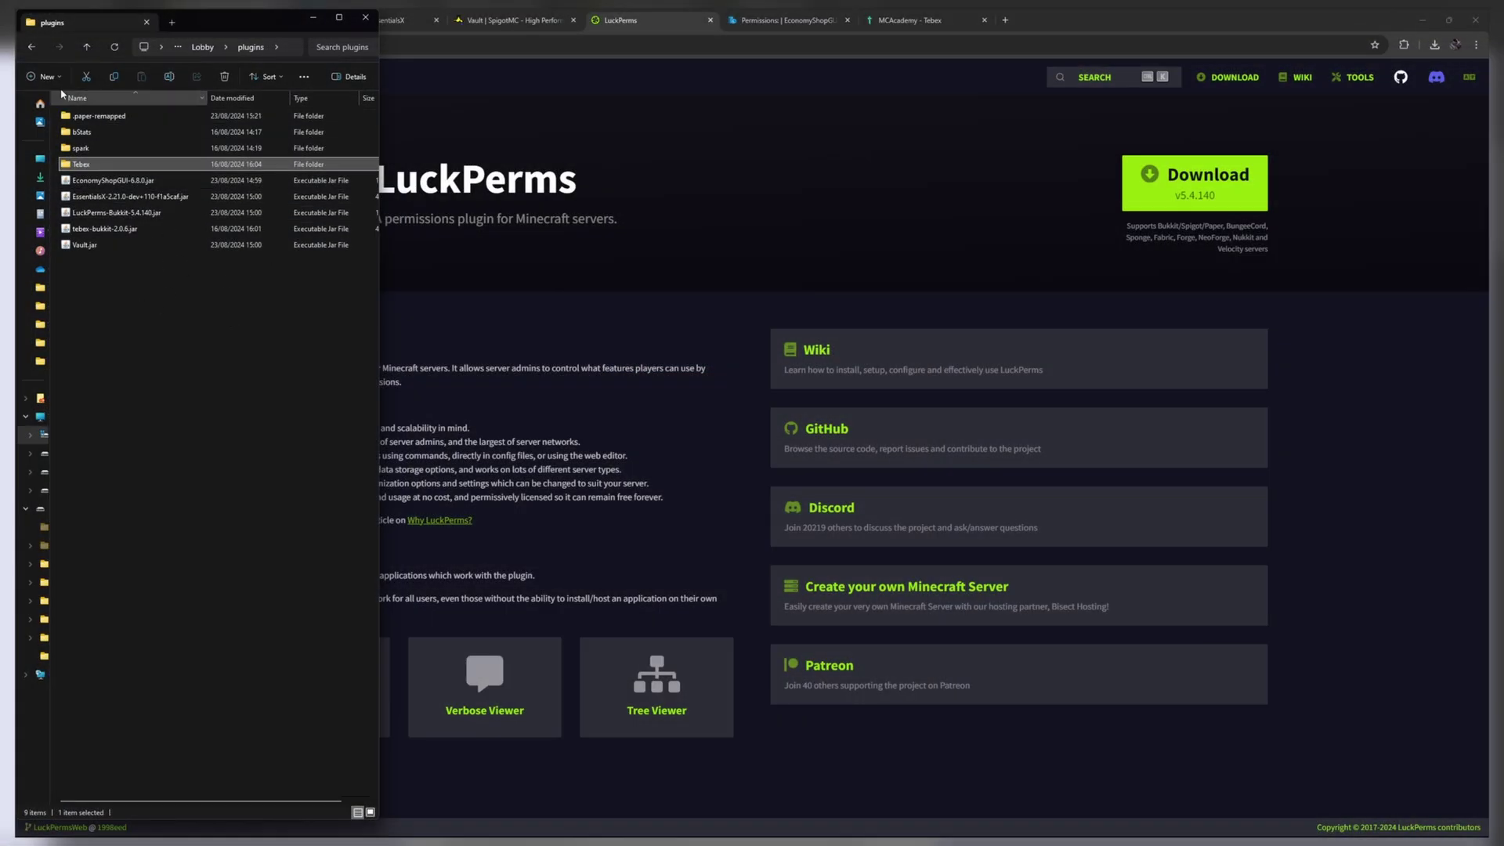
left_click(31, 47)
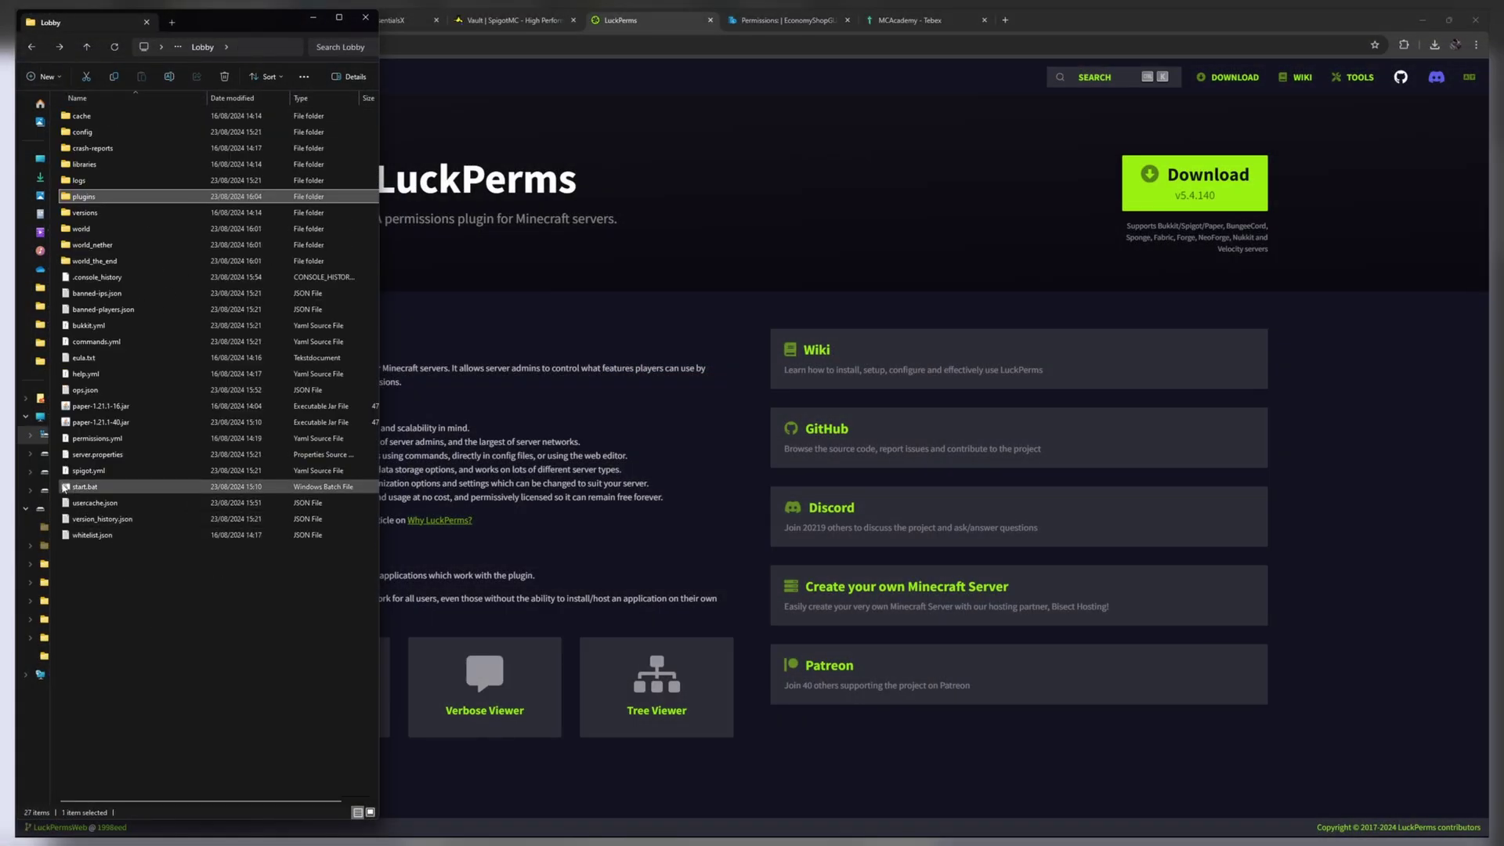
double_click(86, 486)
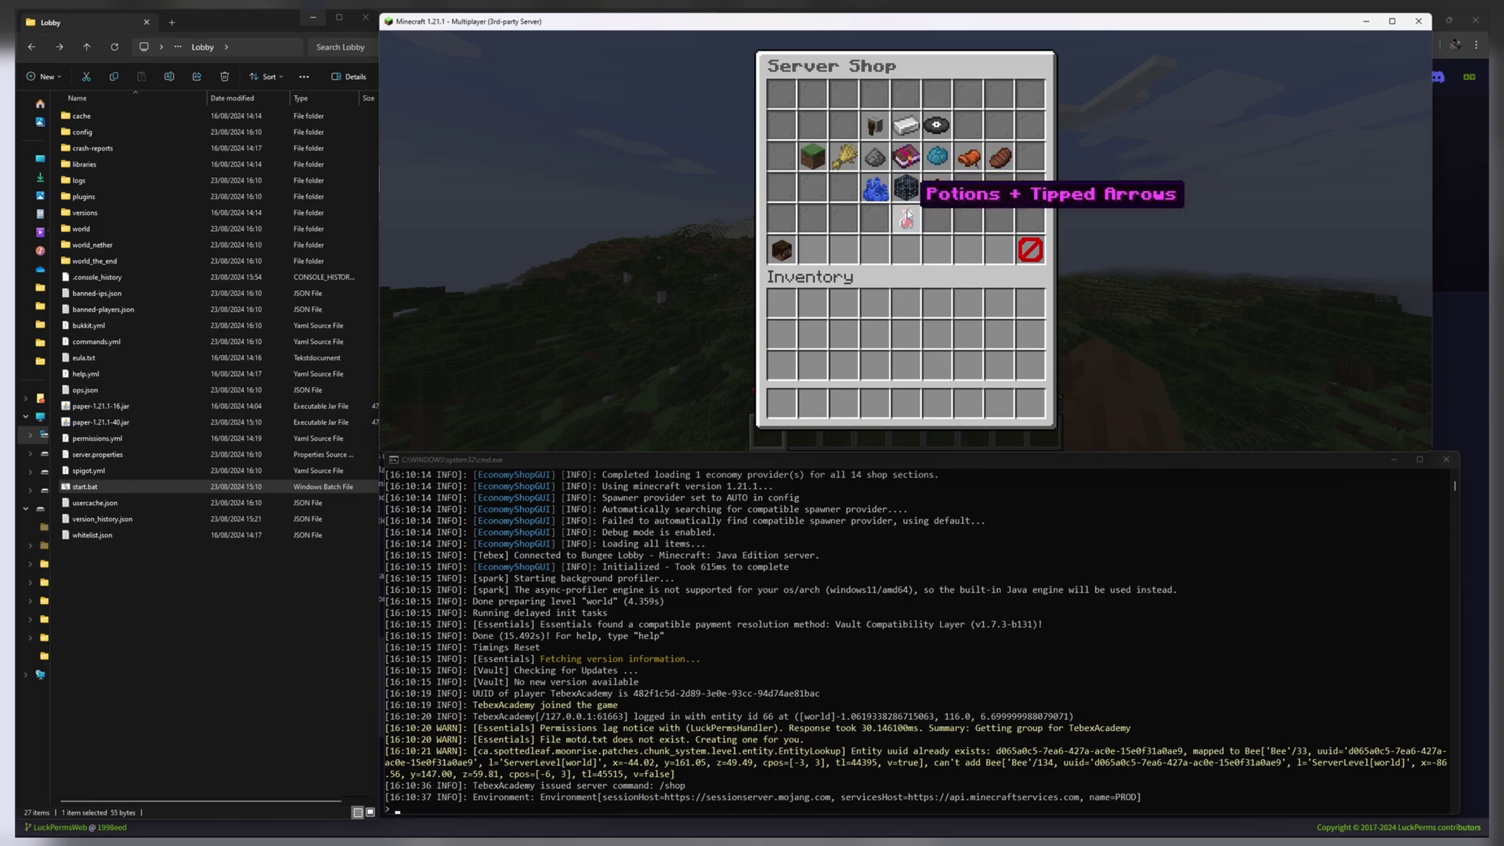
Browse the shop's Mobs section, then run /eshop addhanditem Extra with buy 100 and sell 90.
left_click(875, 159)
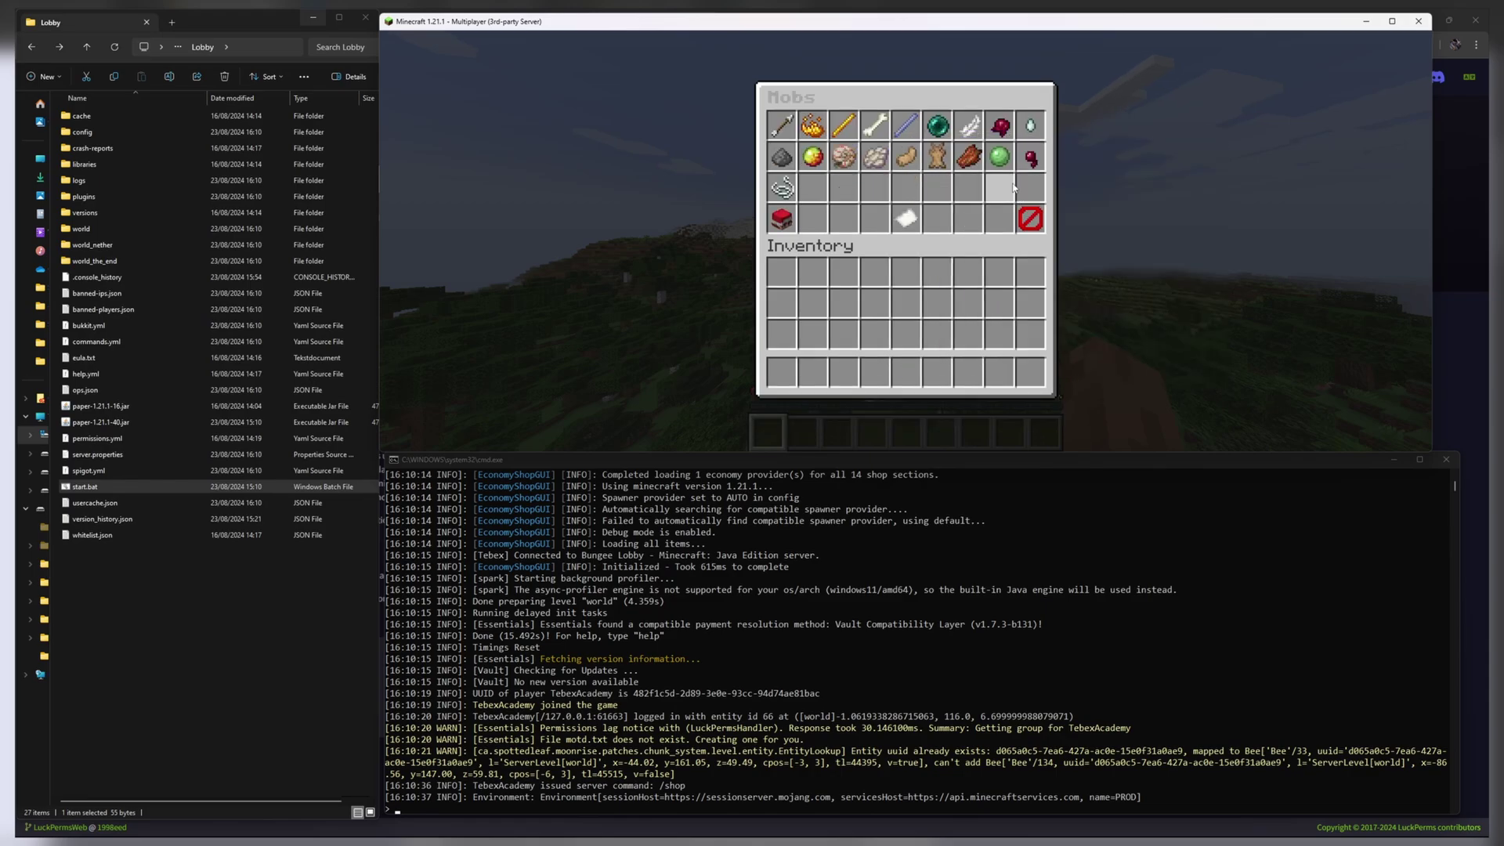
left_click_drag(527, 698, 464, 697)
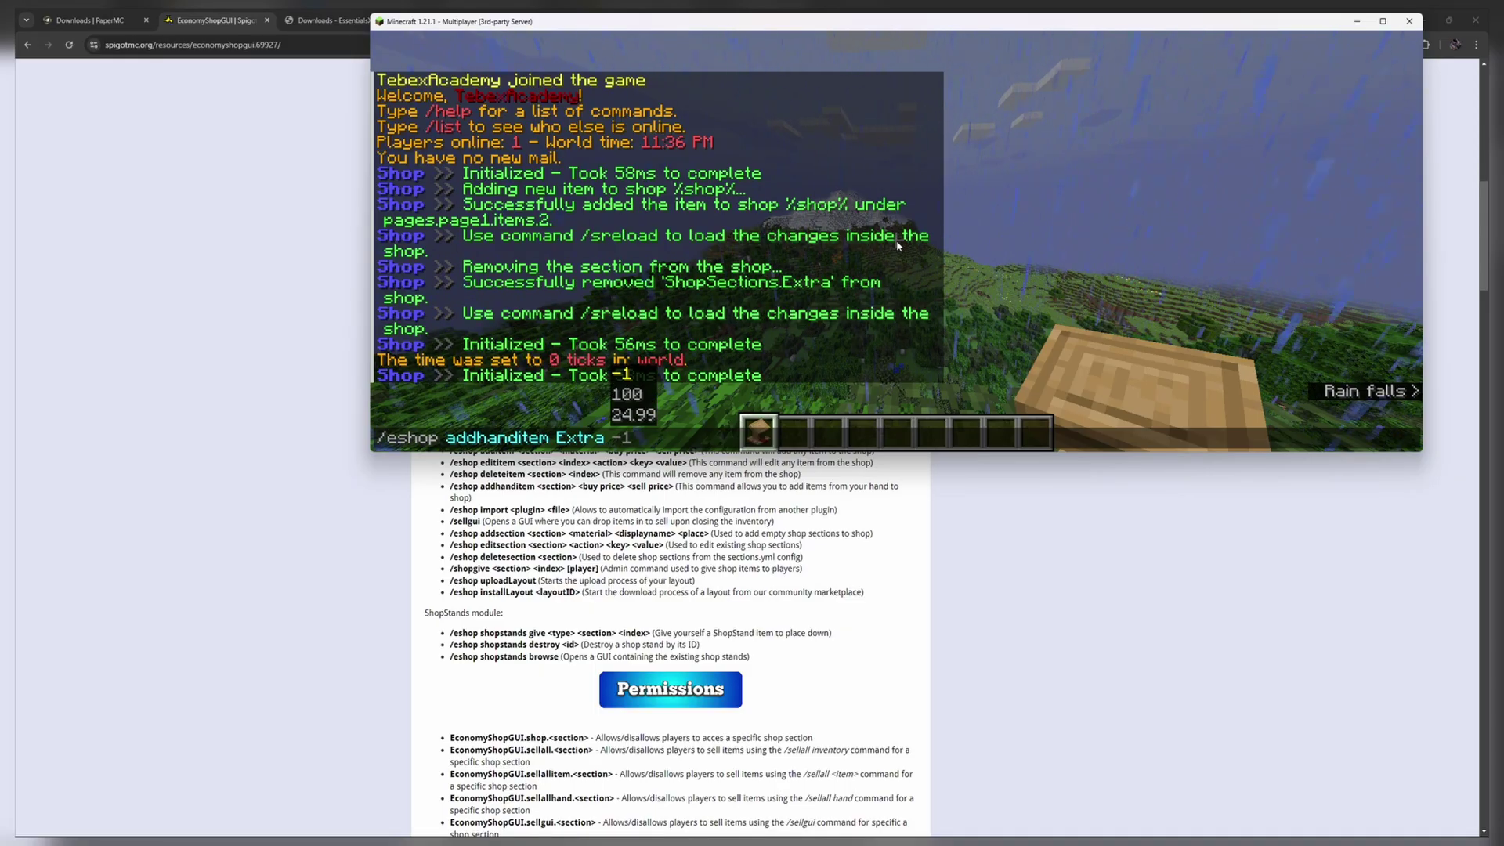
type("120")
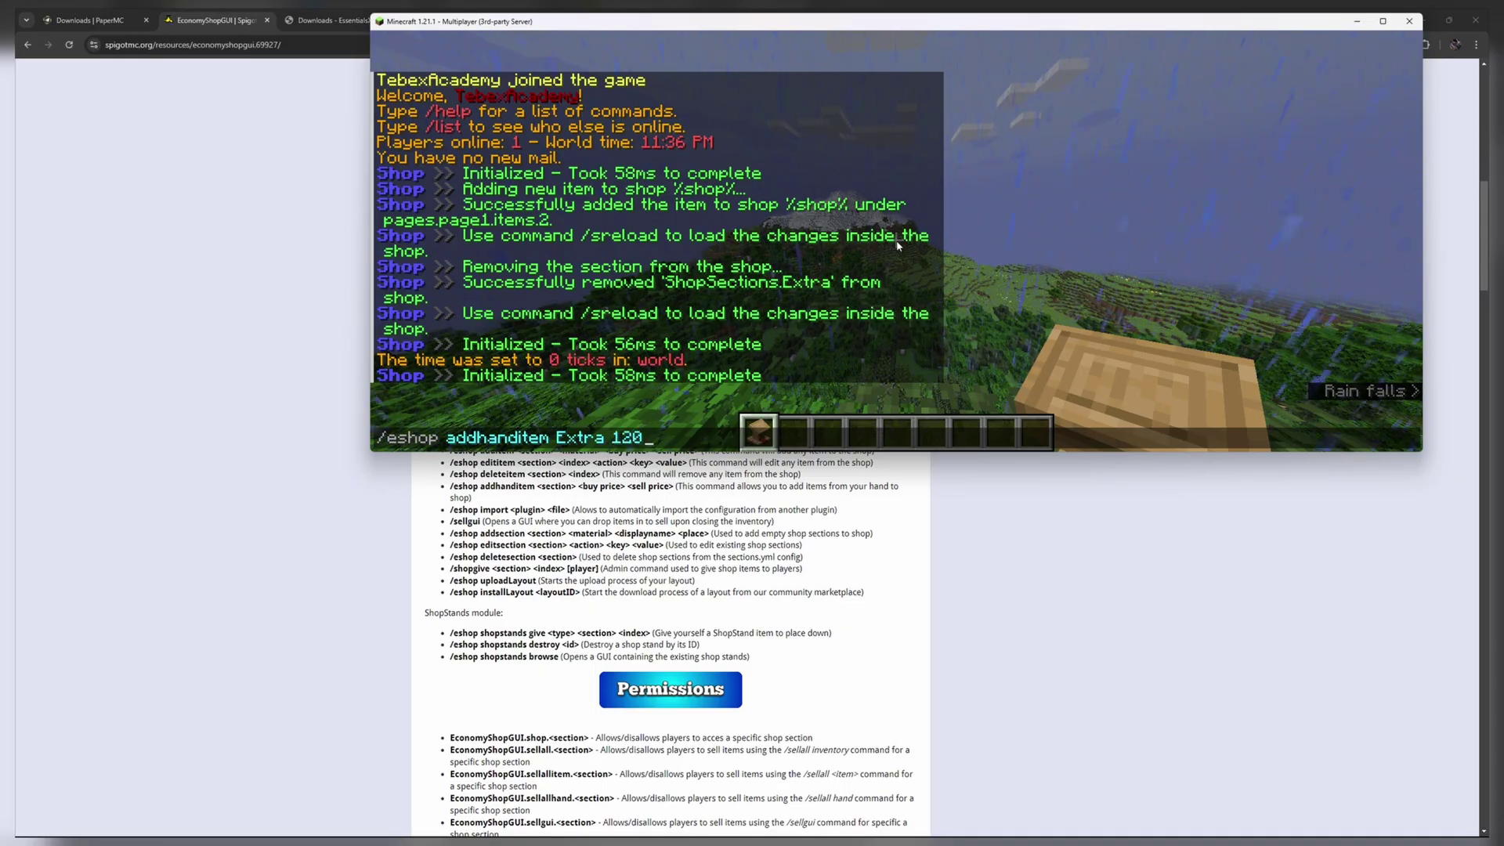
key("BackSpace")
key("BackSpace")
type("00 90")
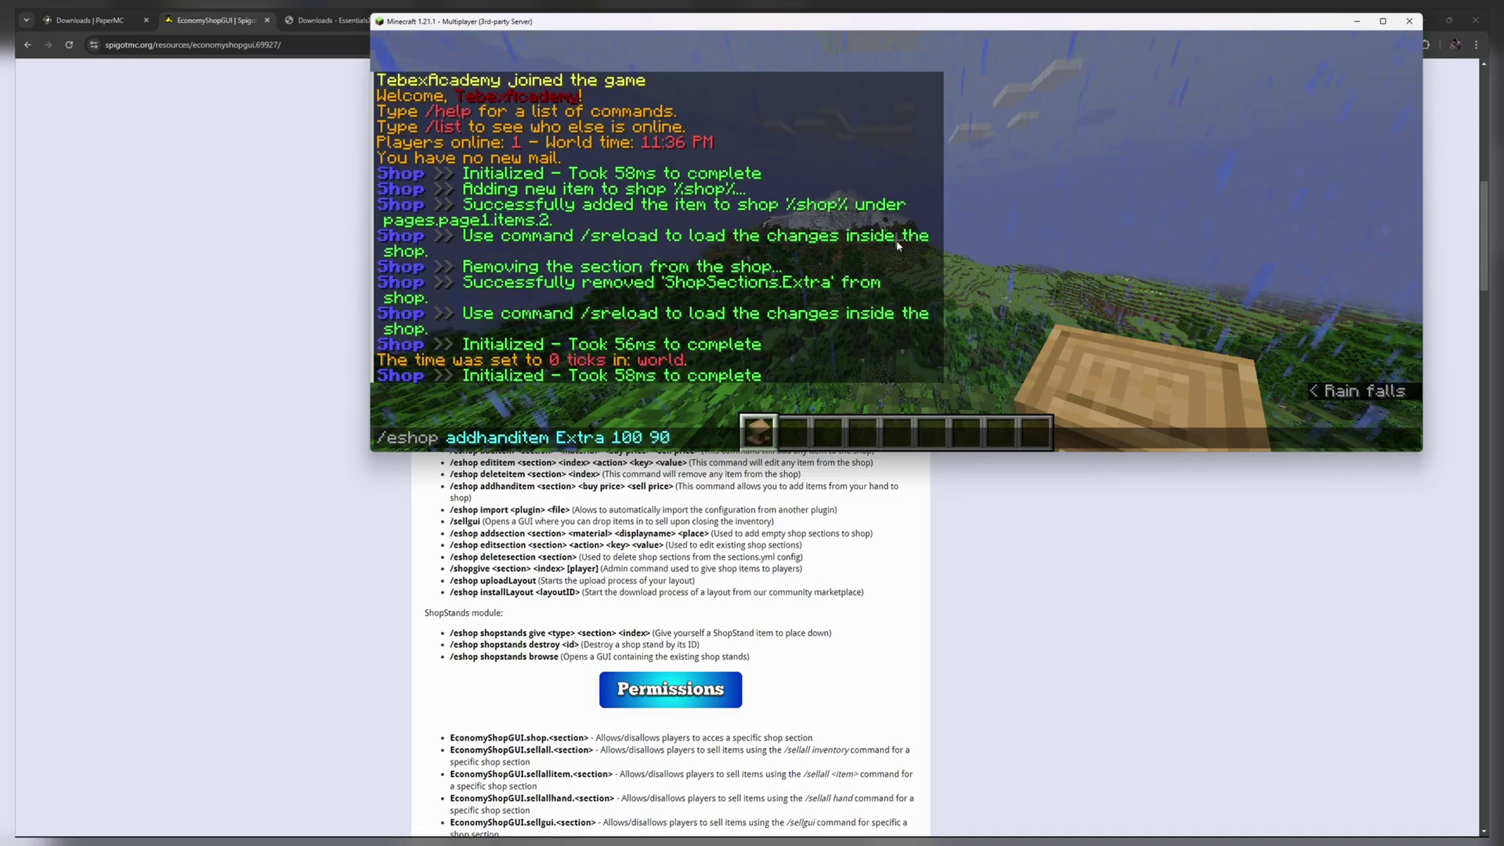
key("Return")
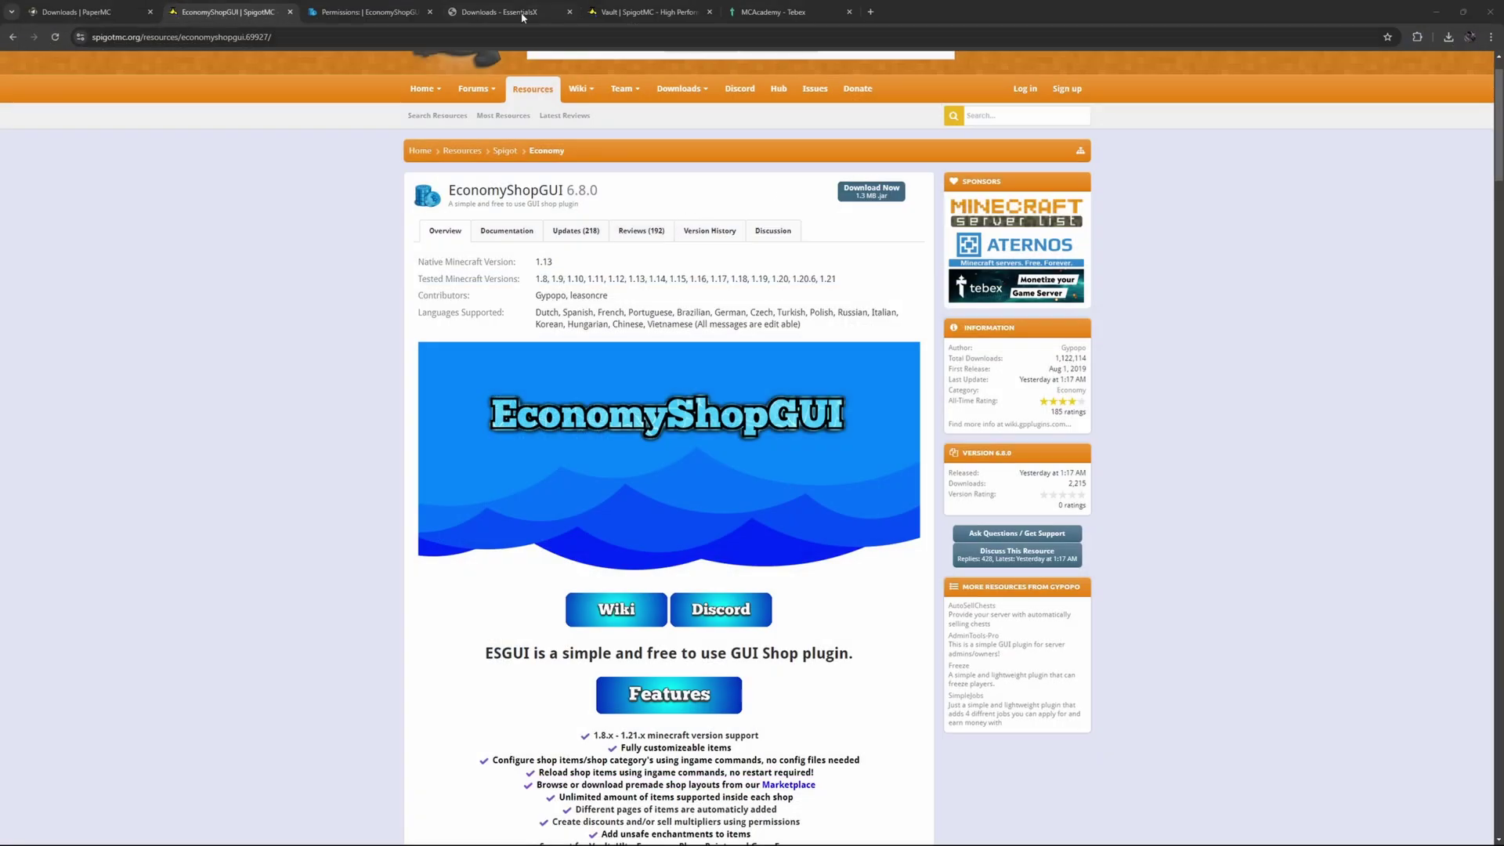
left_click(364, 11)
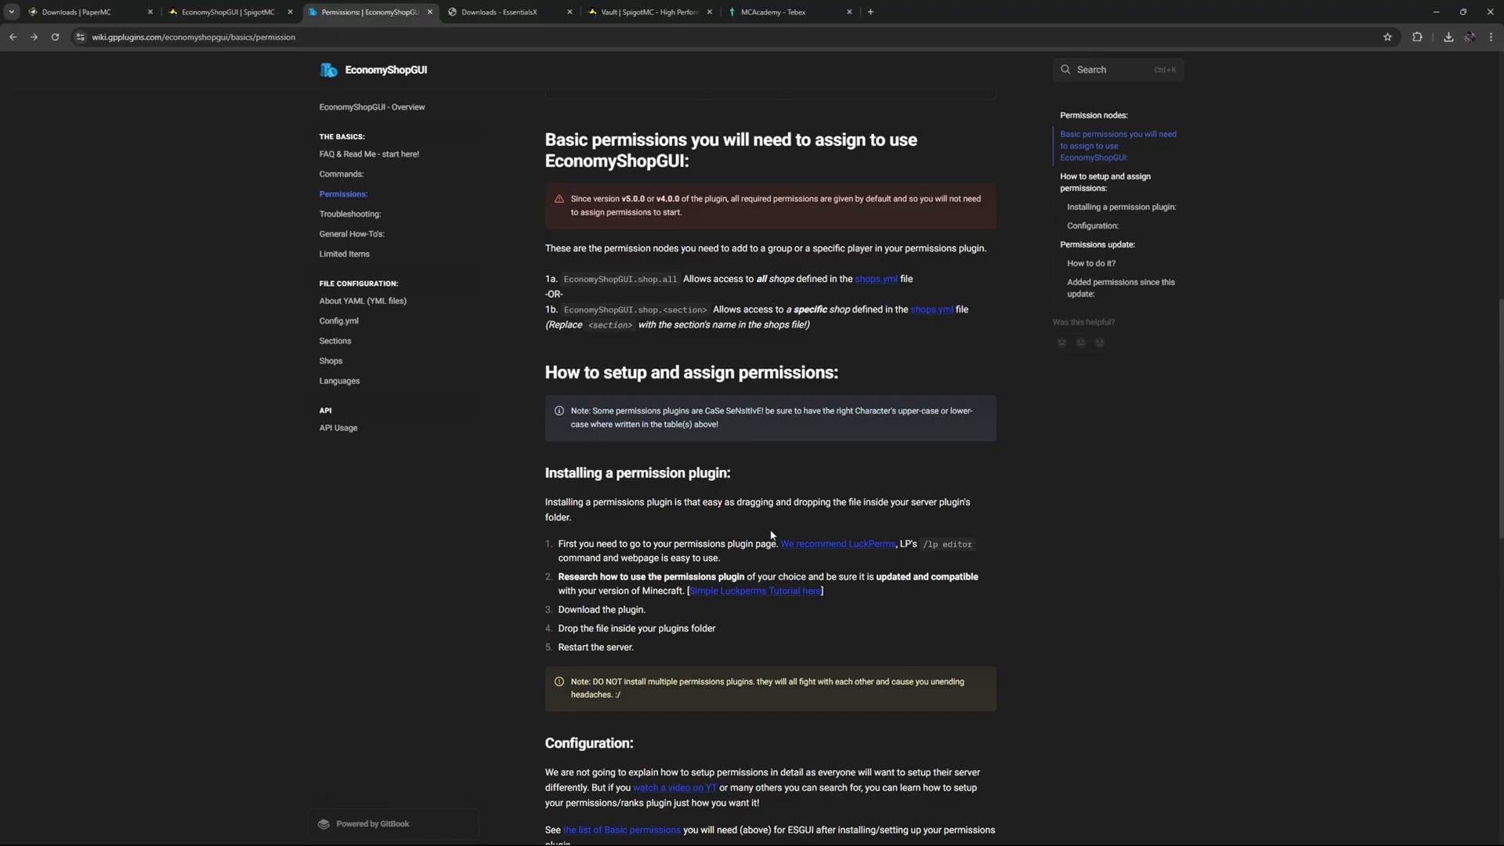
scroll(408, 483, "up", 3)
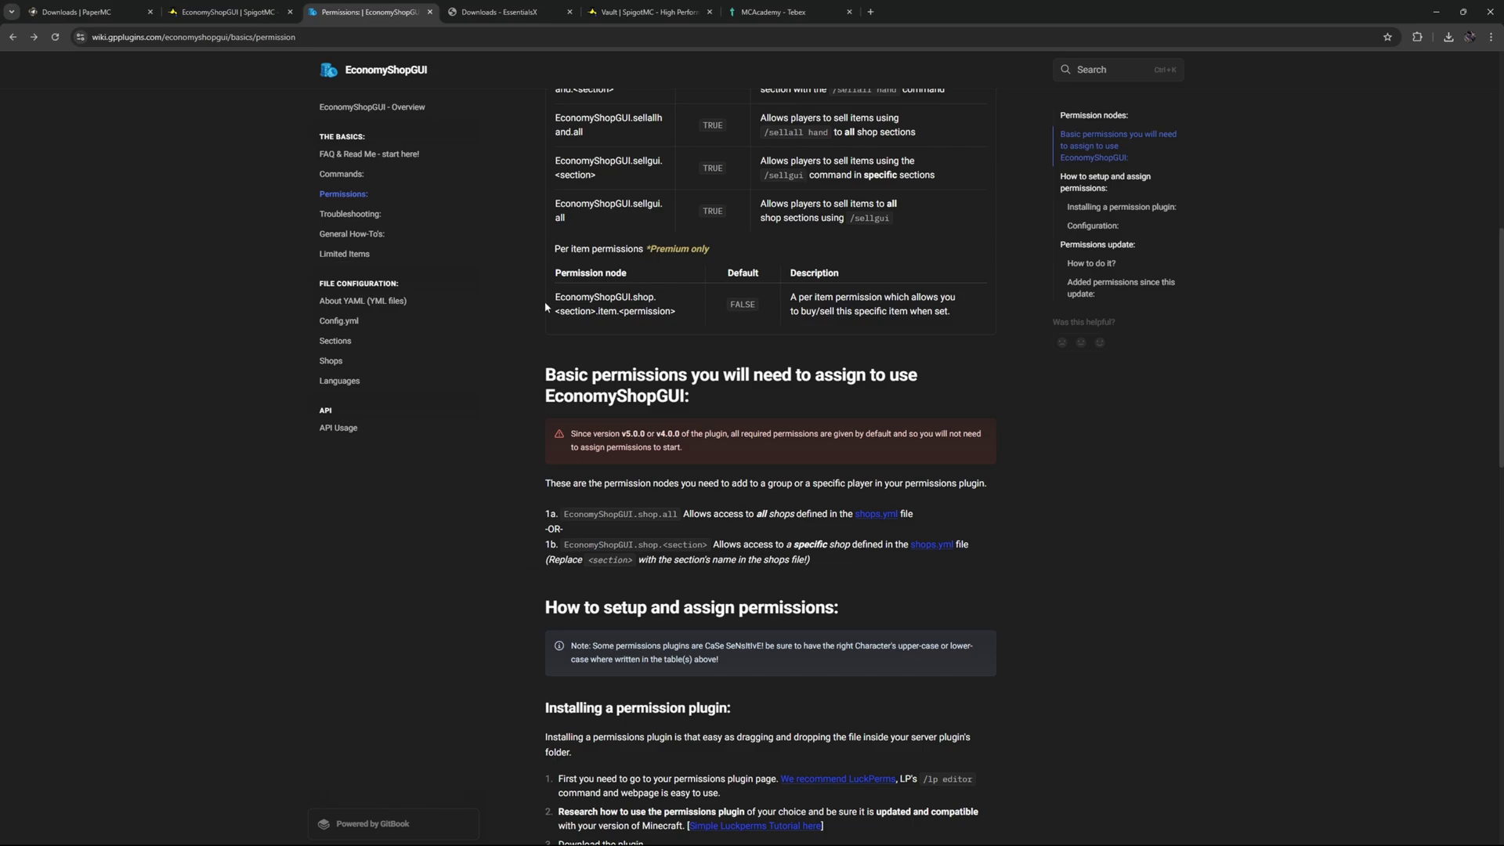
scroll(545, 307, "up", 5)
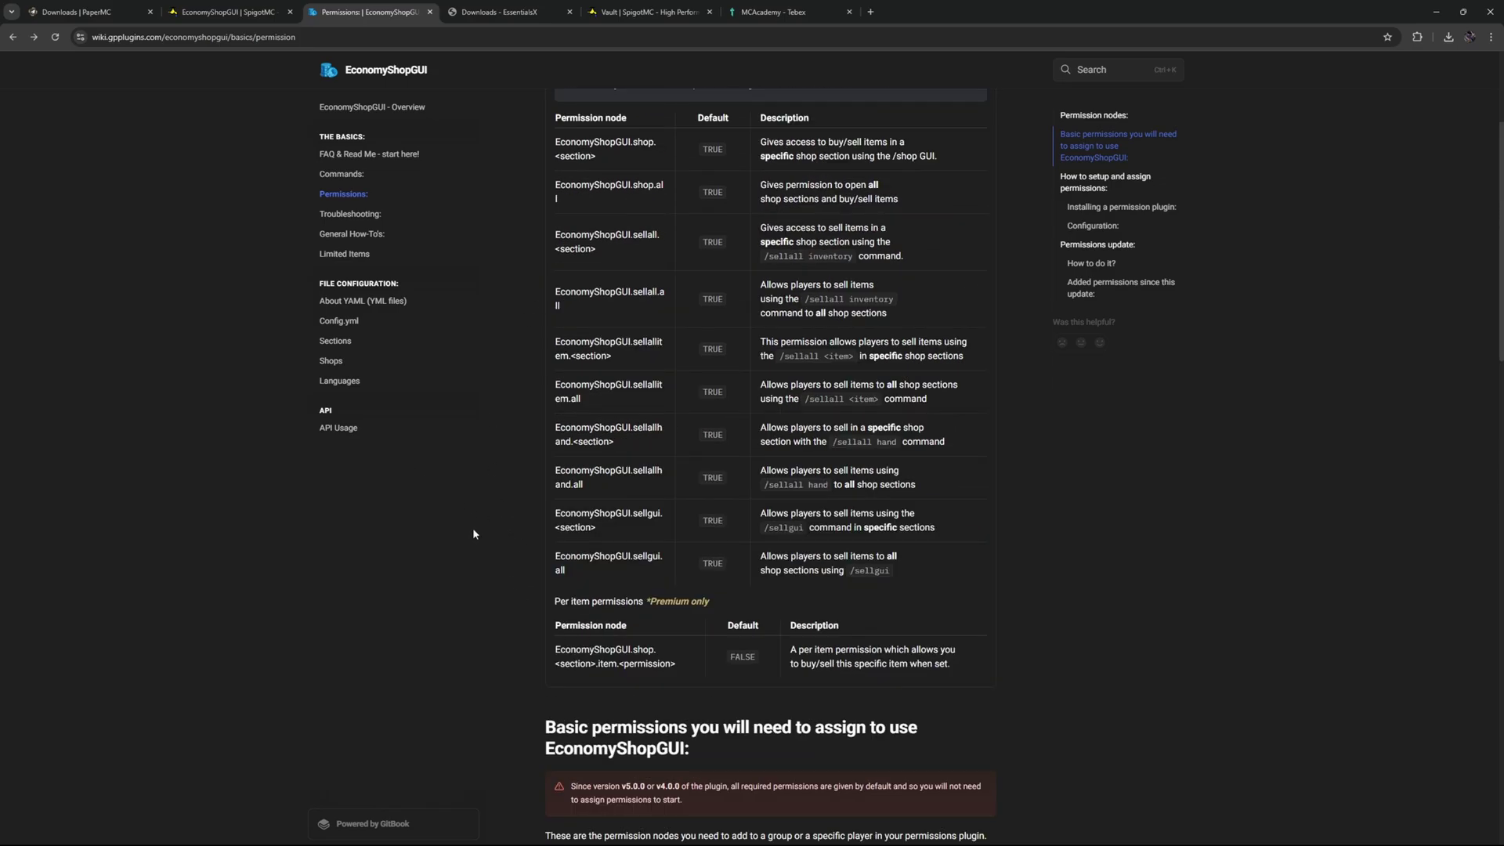
key("ctrl+shift+Tab")
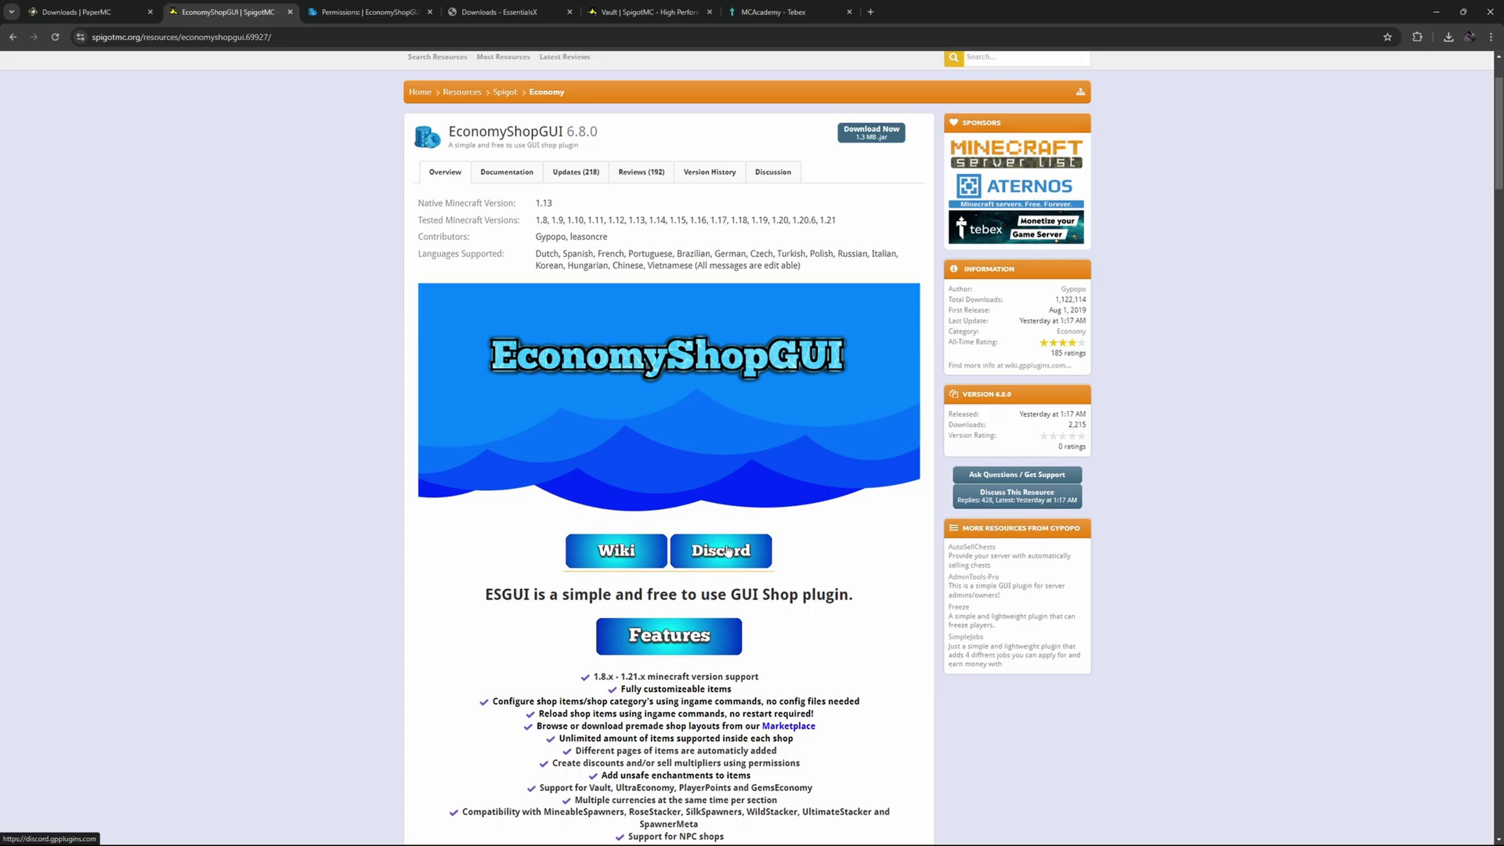
Cycle through the PaperMC, EconomyShopGUI and Vault plugin pages in the browser tabs.
key("ctrl+shift+Tab")
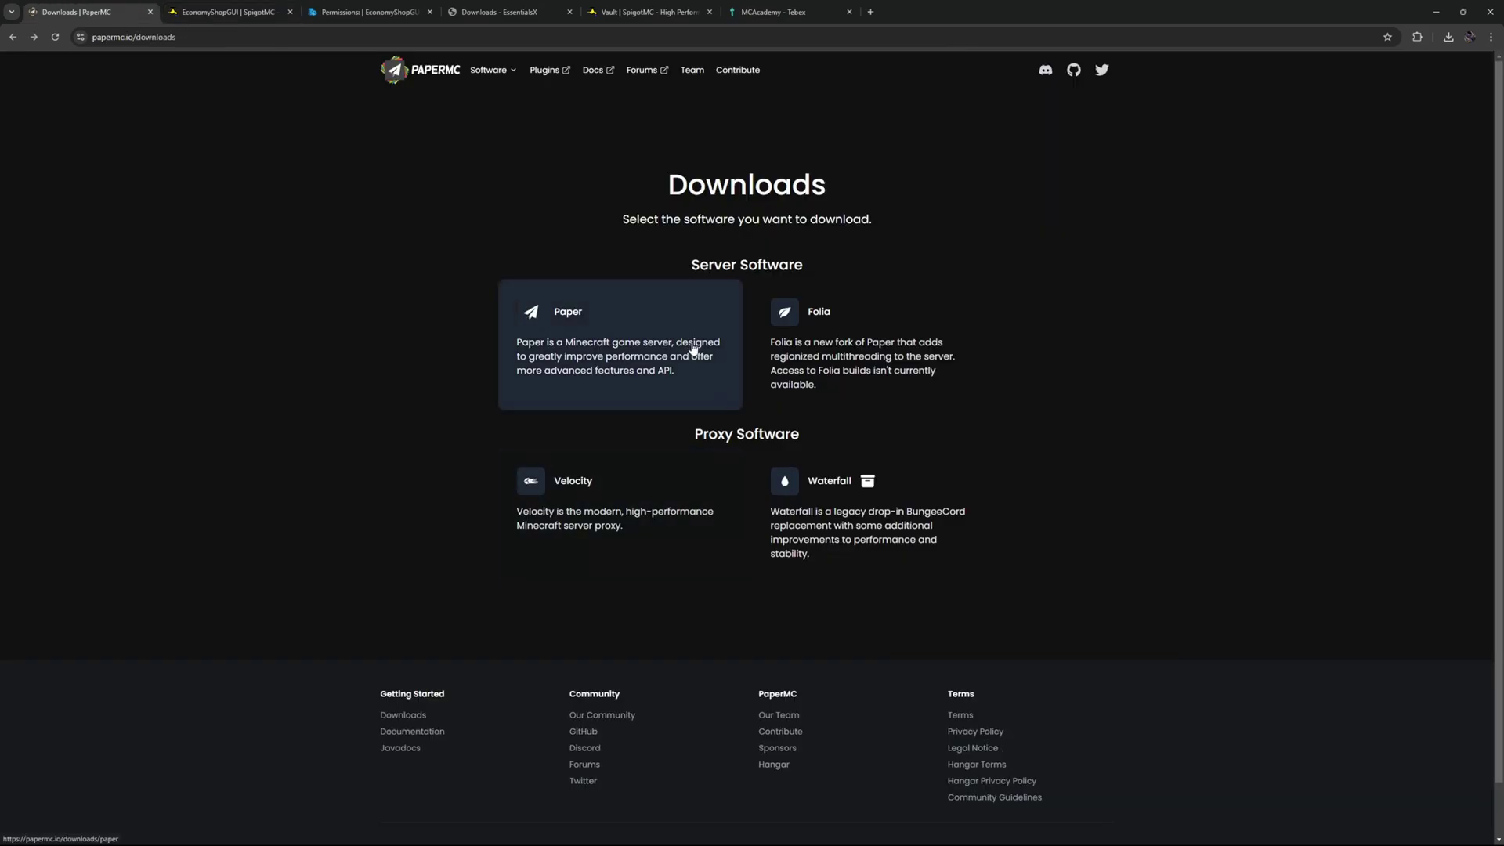
left_click(210, 12)
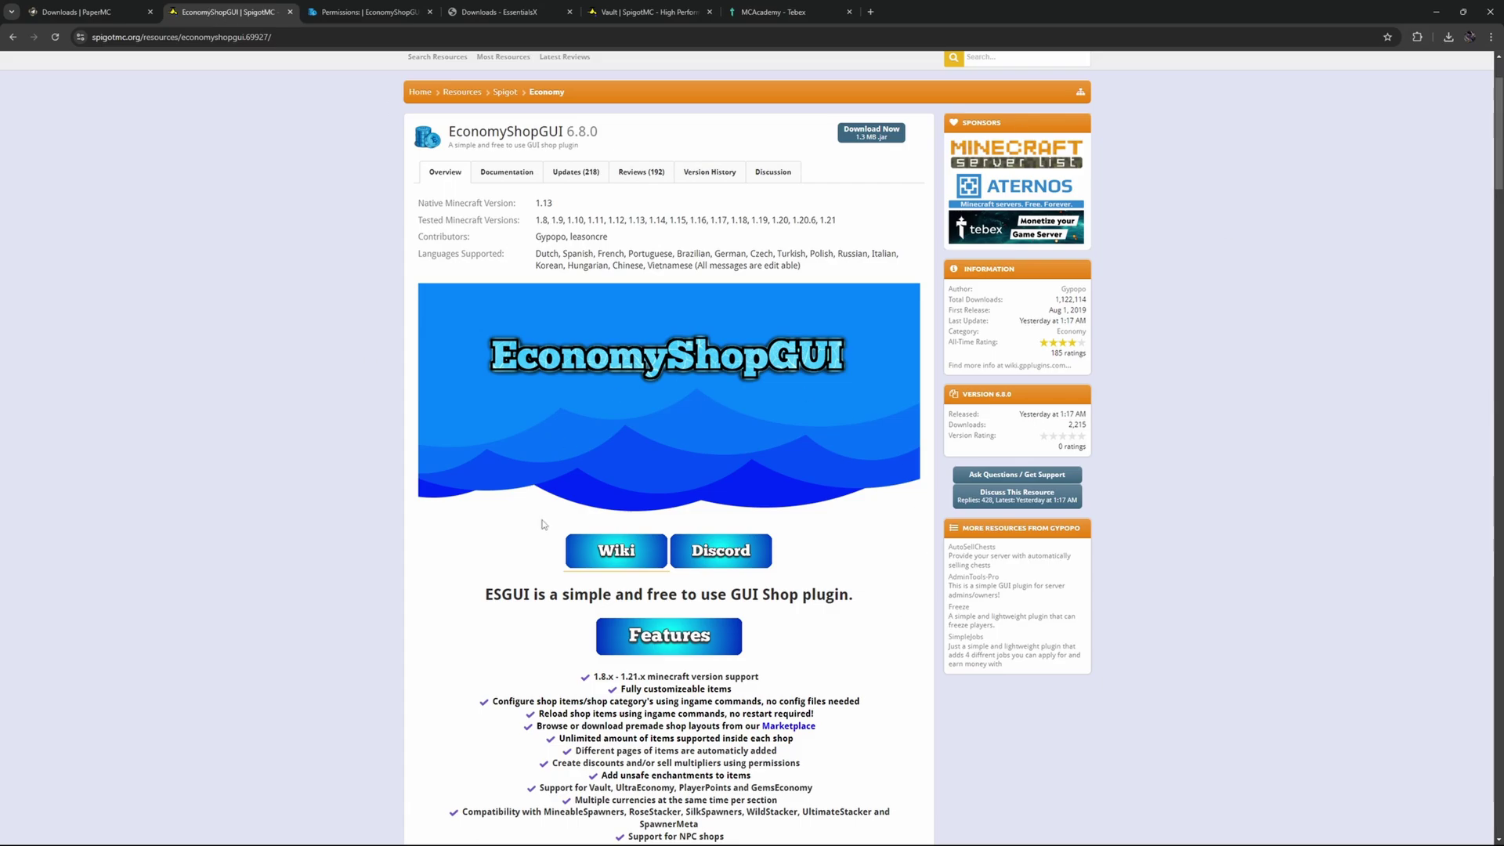
scroll(663, 479, "down", 20)
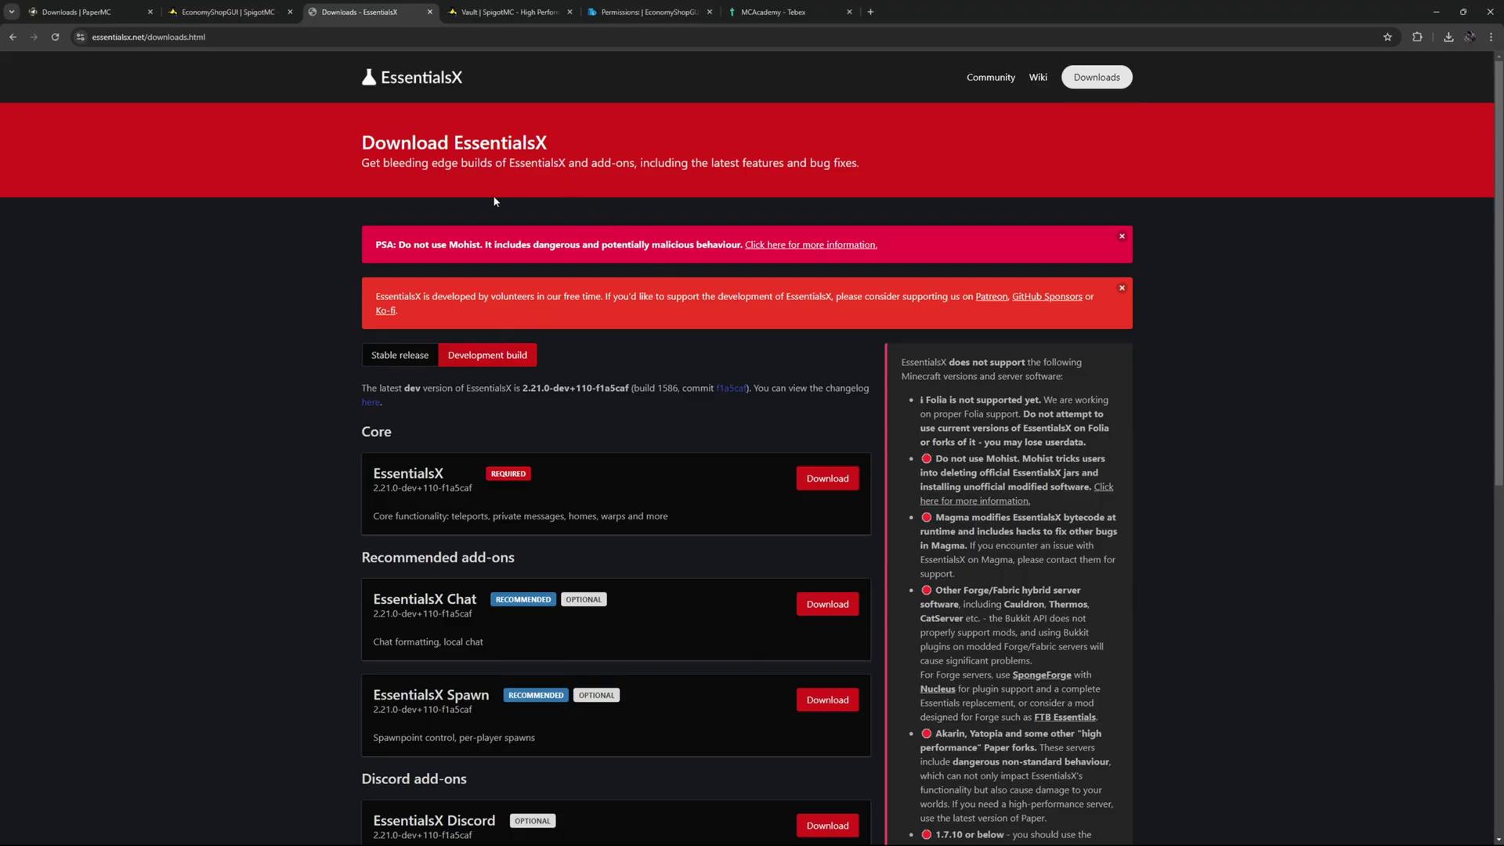
key("ctrl+Tab")
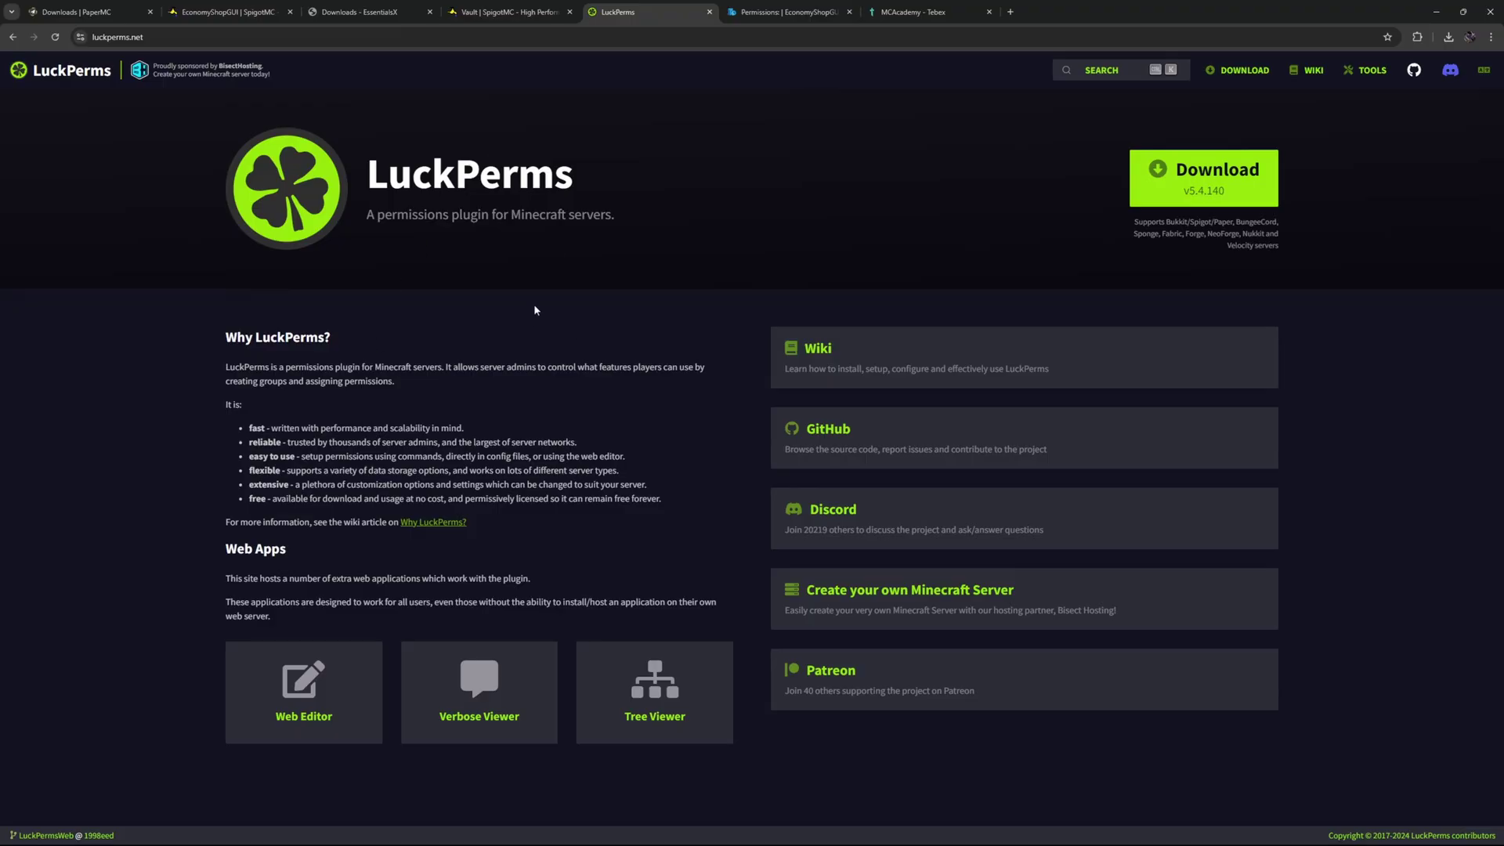
Check the plugins folder's five jar files and Tebex folder, then return to Lobby.
key("alt+Tab")
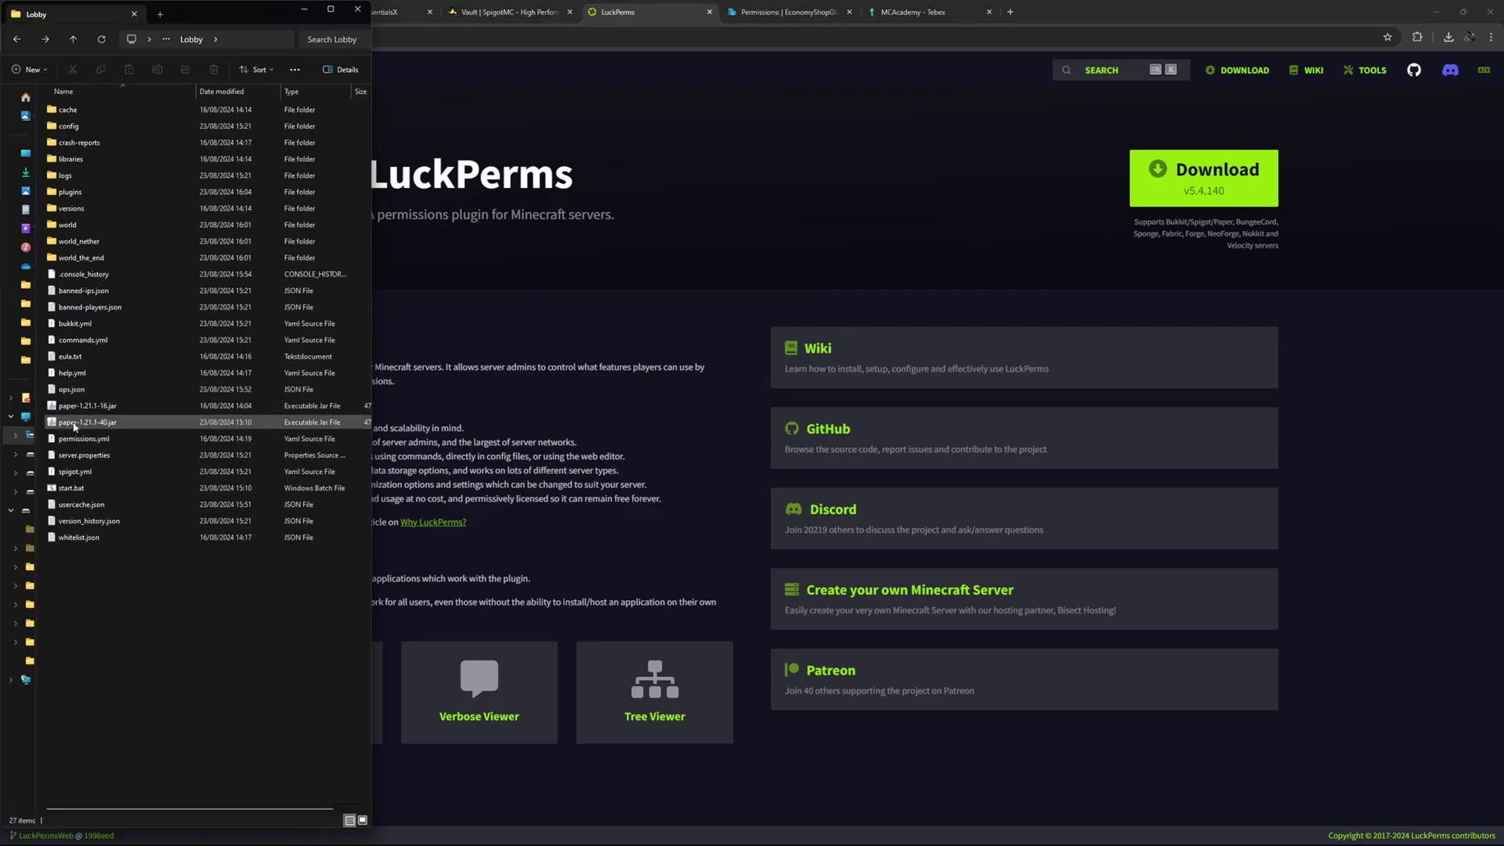
double_click(69, 192)
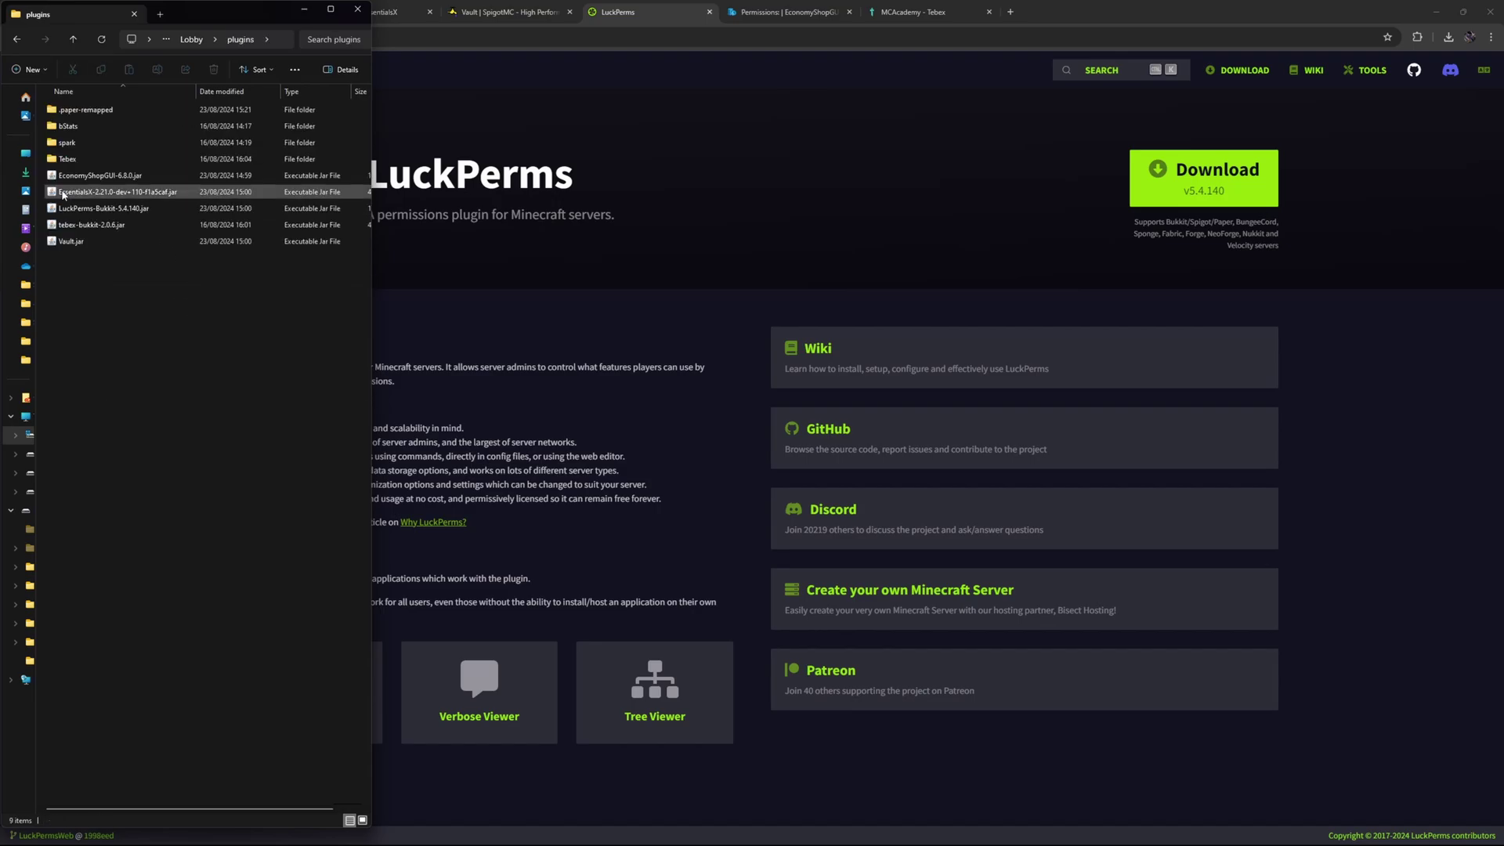
left_click_drag(75, 284, 115, 183)
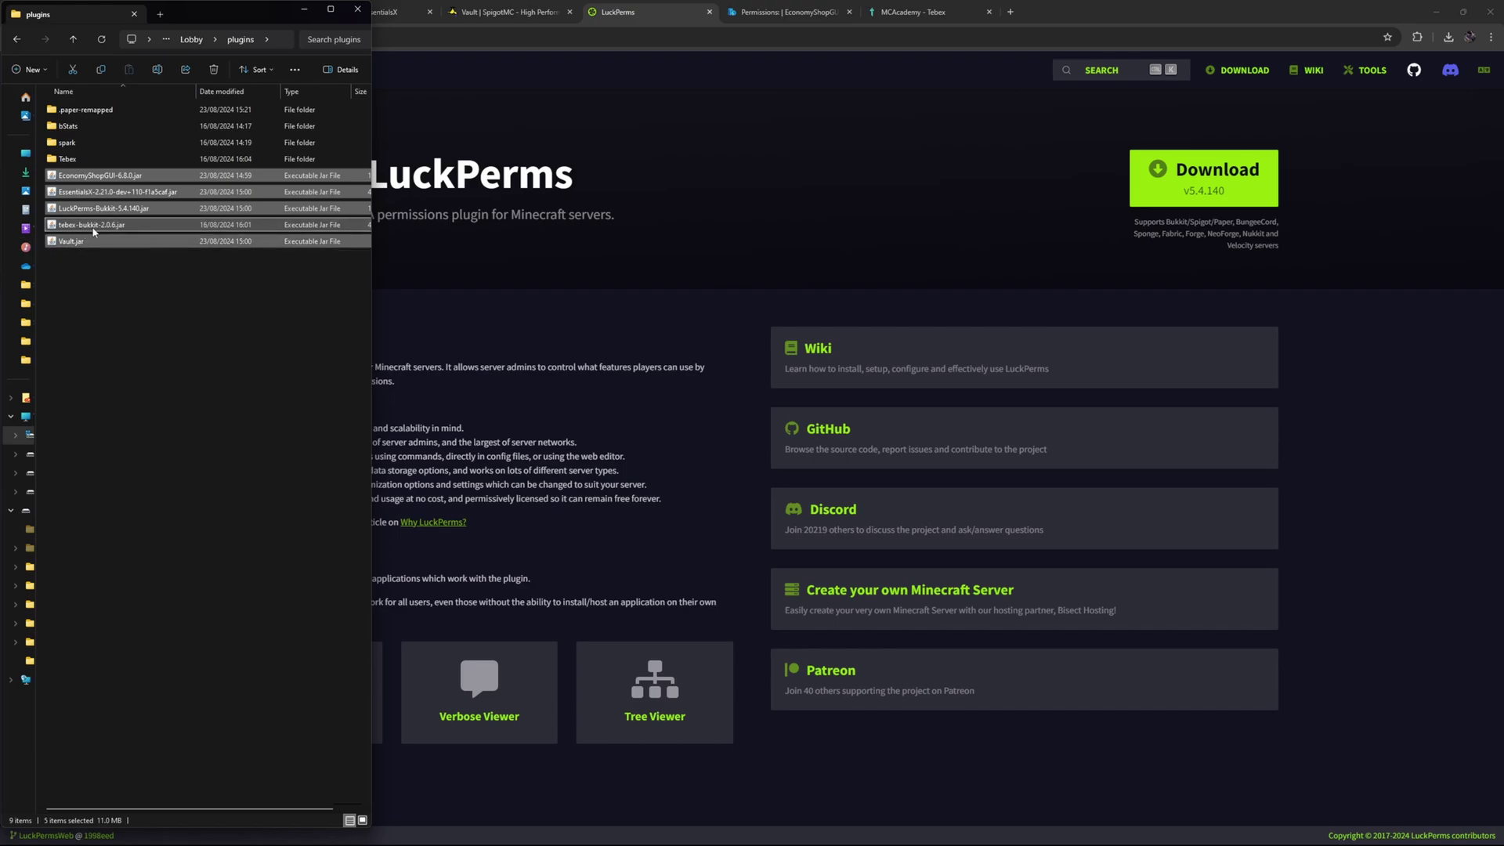
left_click(67, 159)
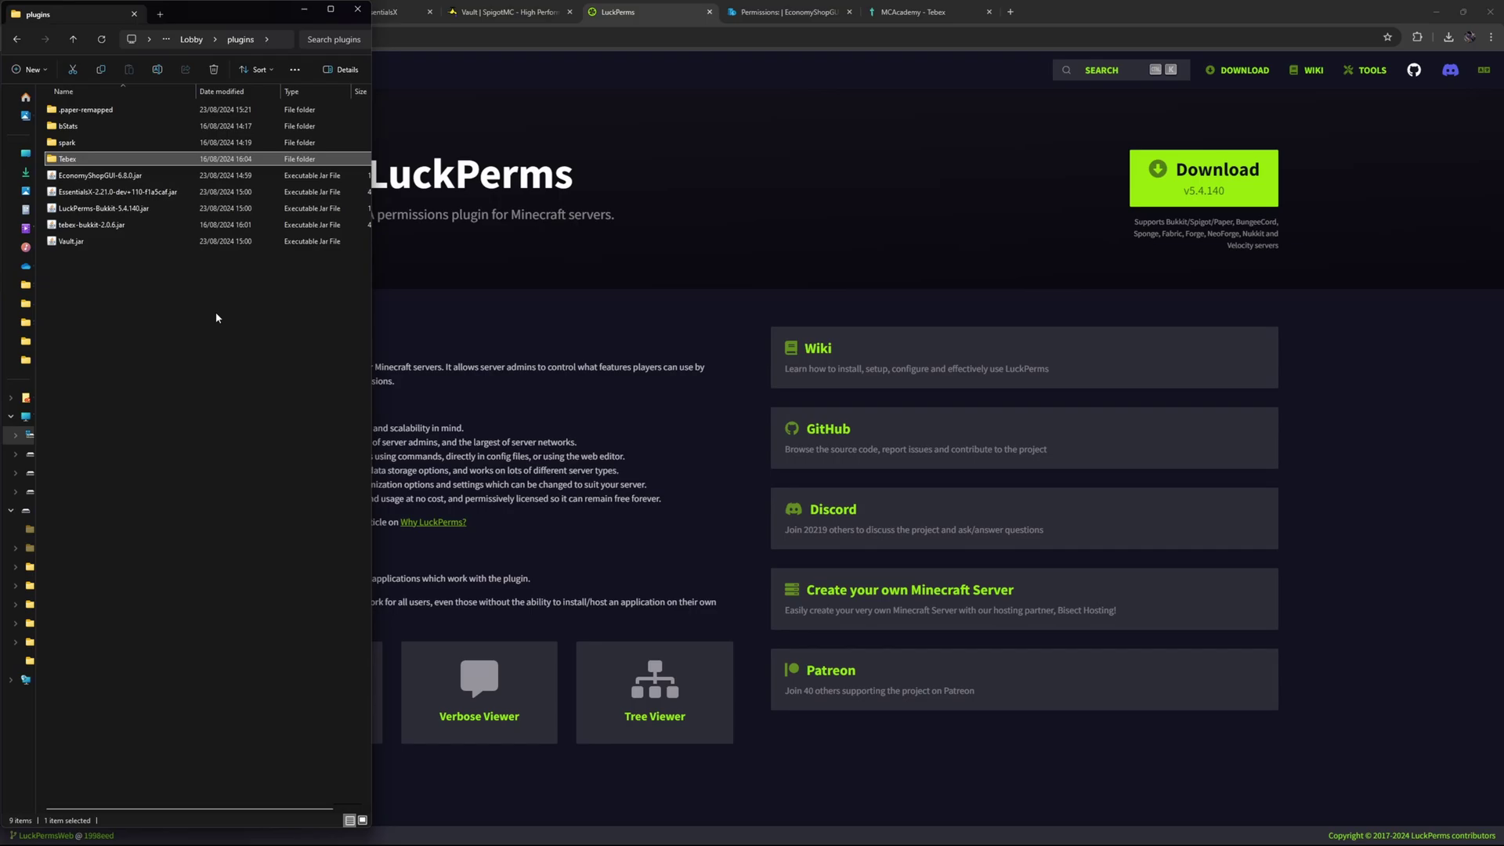
left_click(16, 39)
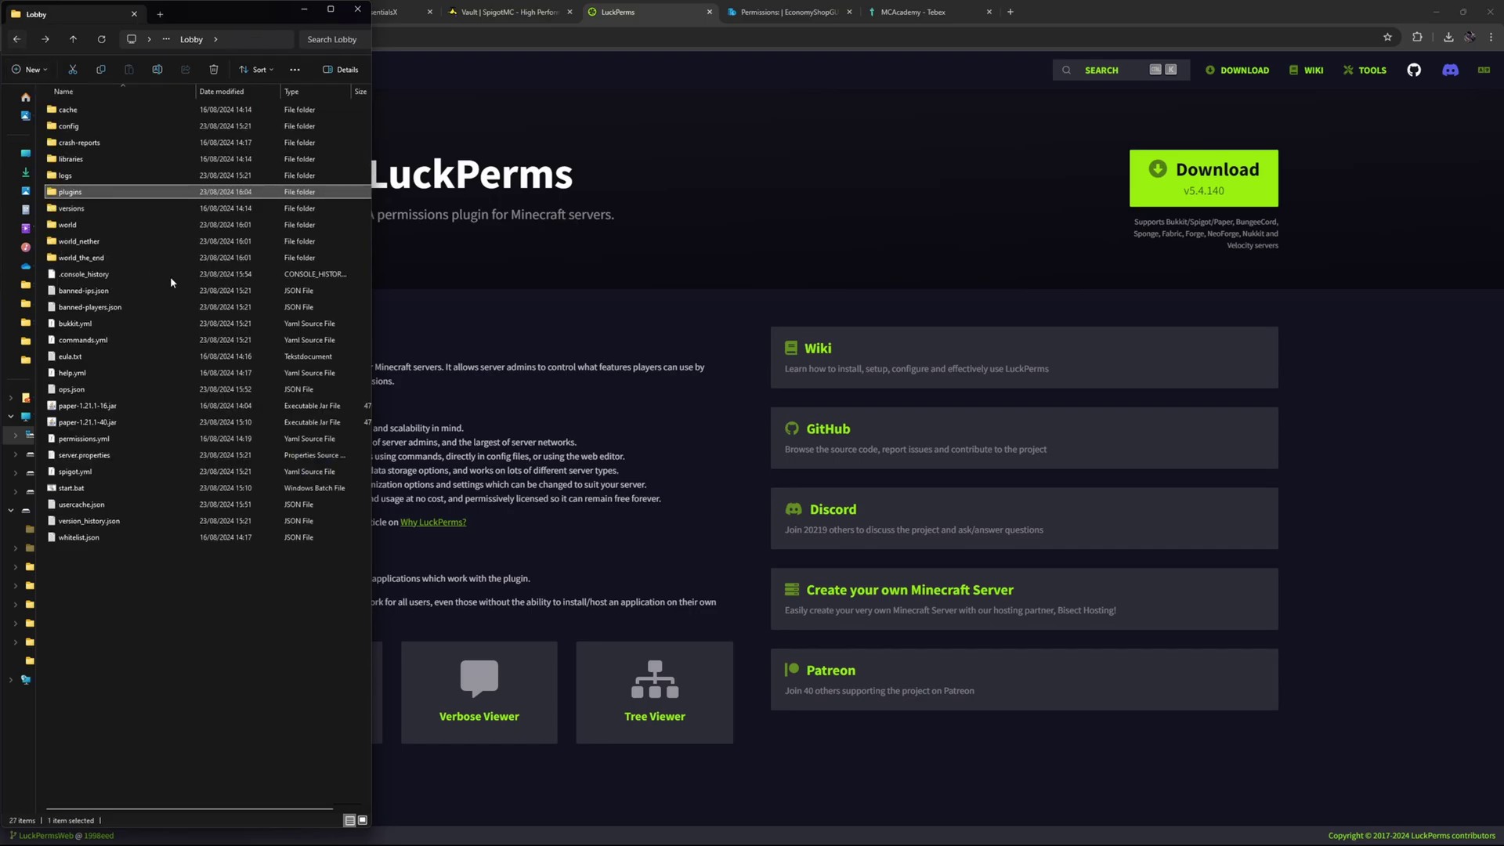
Launch the Paper server via start.bat, enlarge its console, and open Minecraft's multiplayer list.
double_click(71, 488)
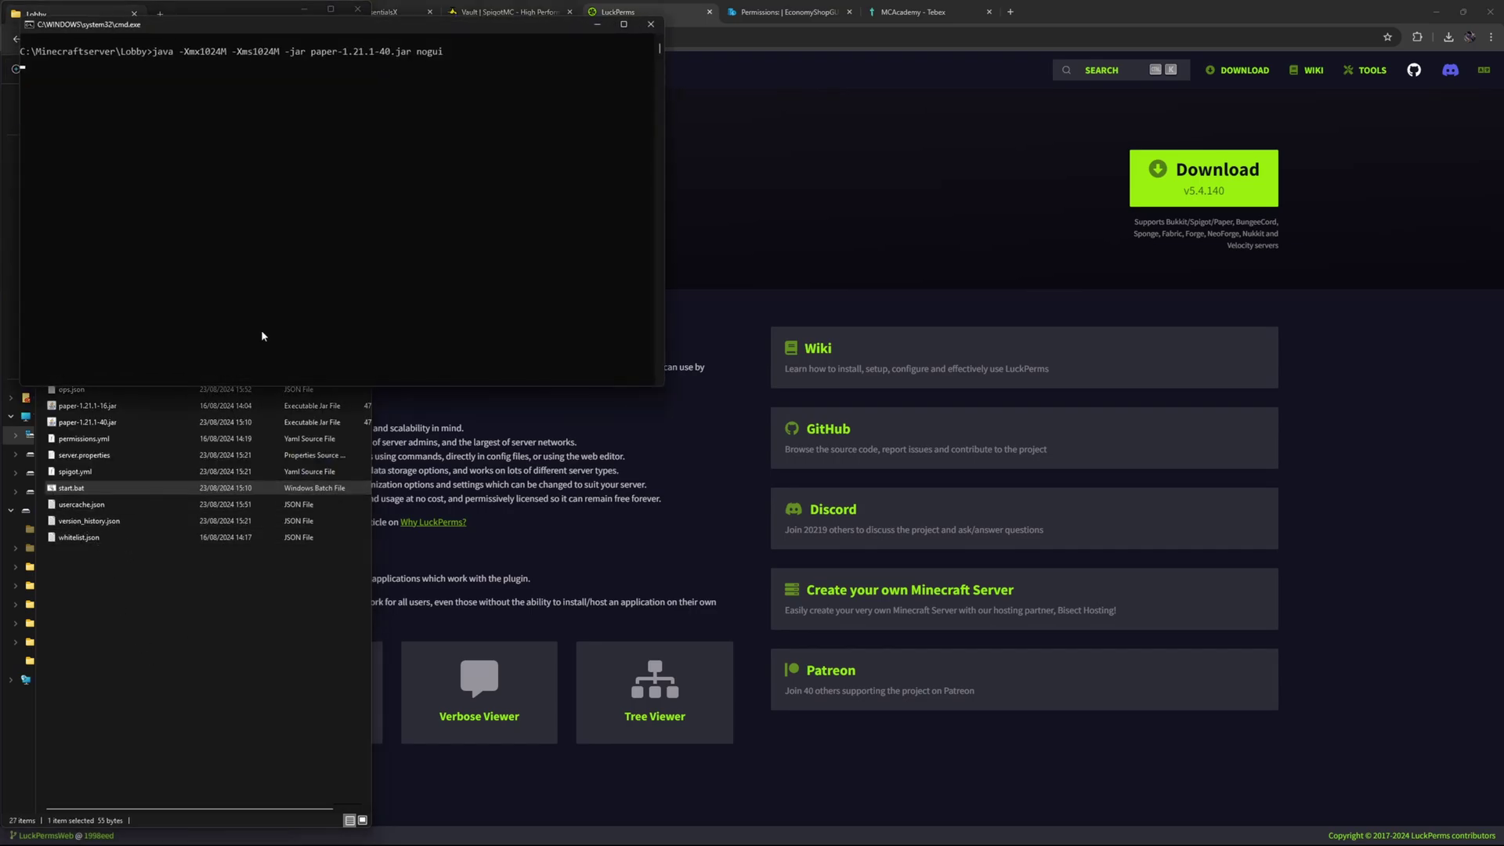
left_click_drag(235, 38, 605, 471)
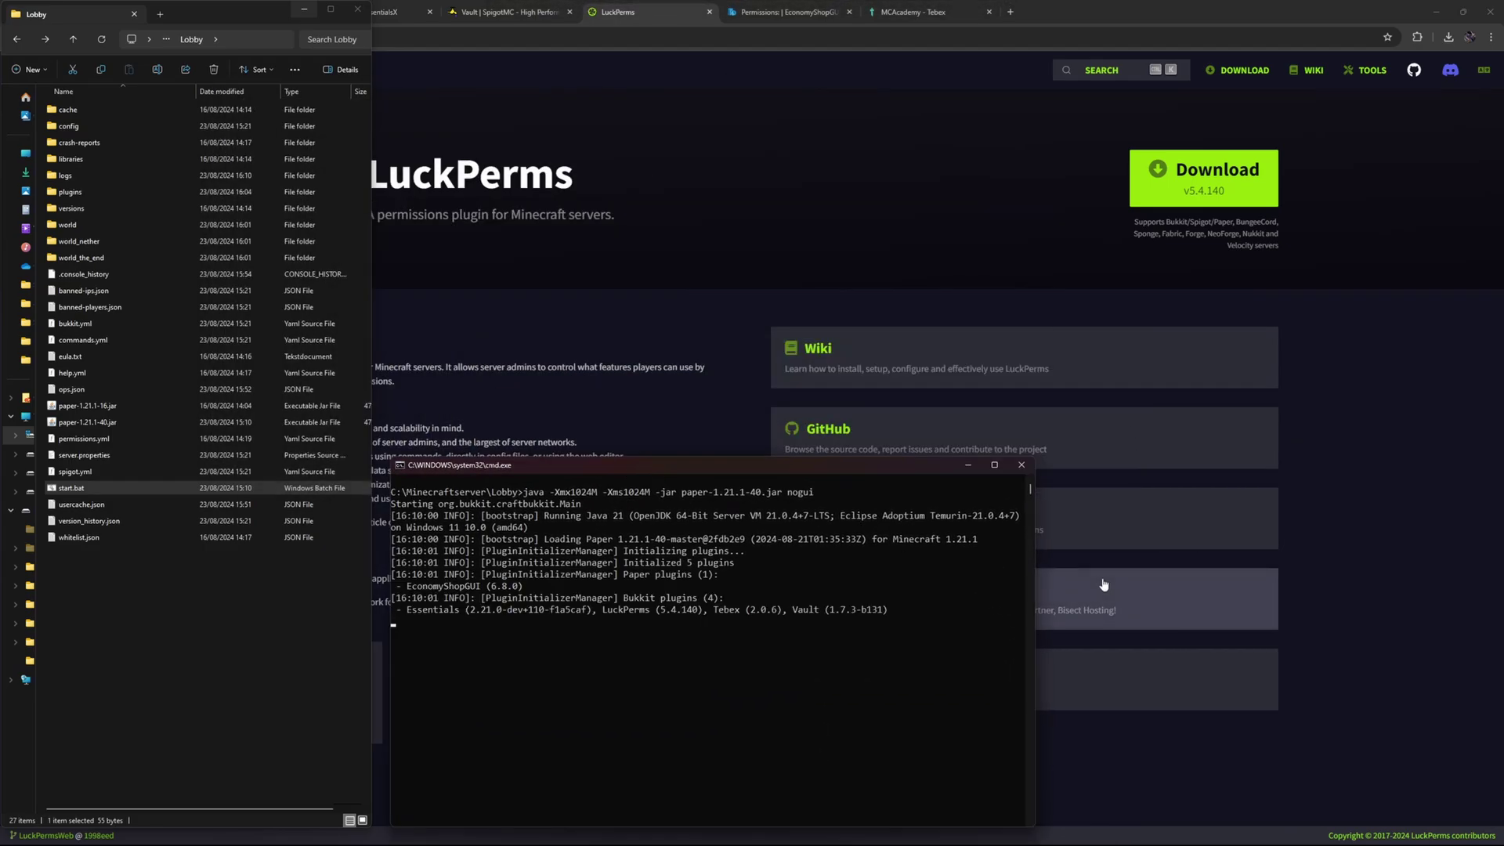
left_click_drag(1035, 551, 1486, 551)
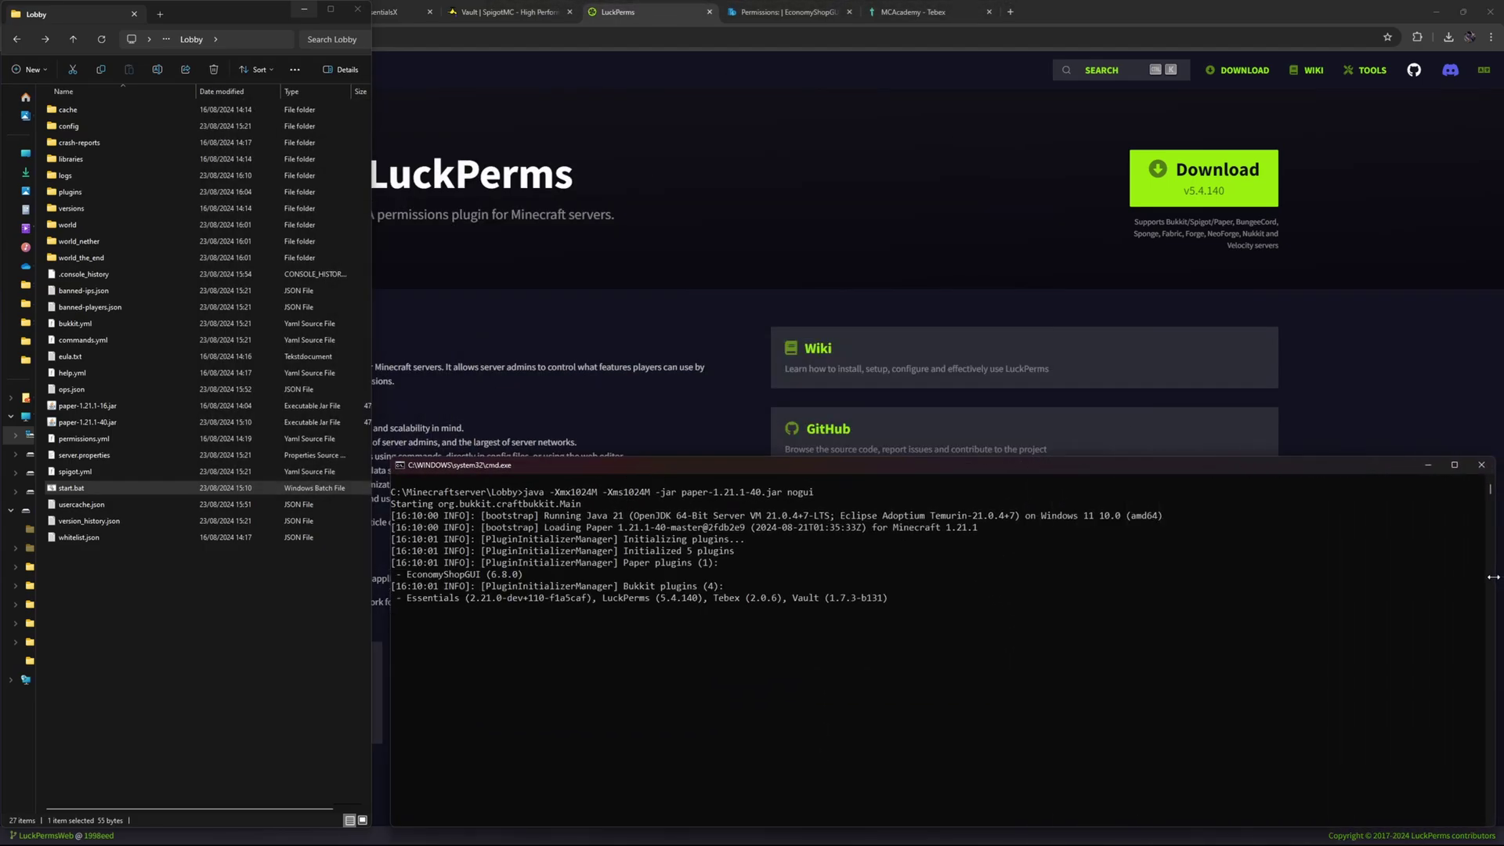
left_click_drag(702, 469, 688, 465)
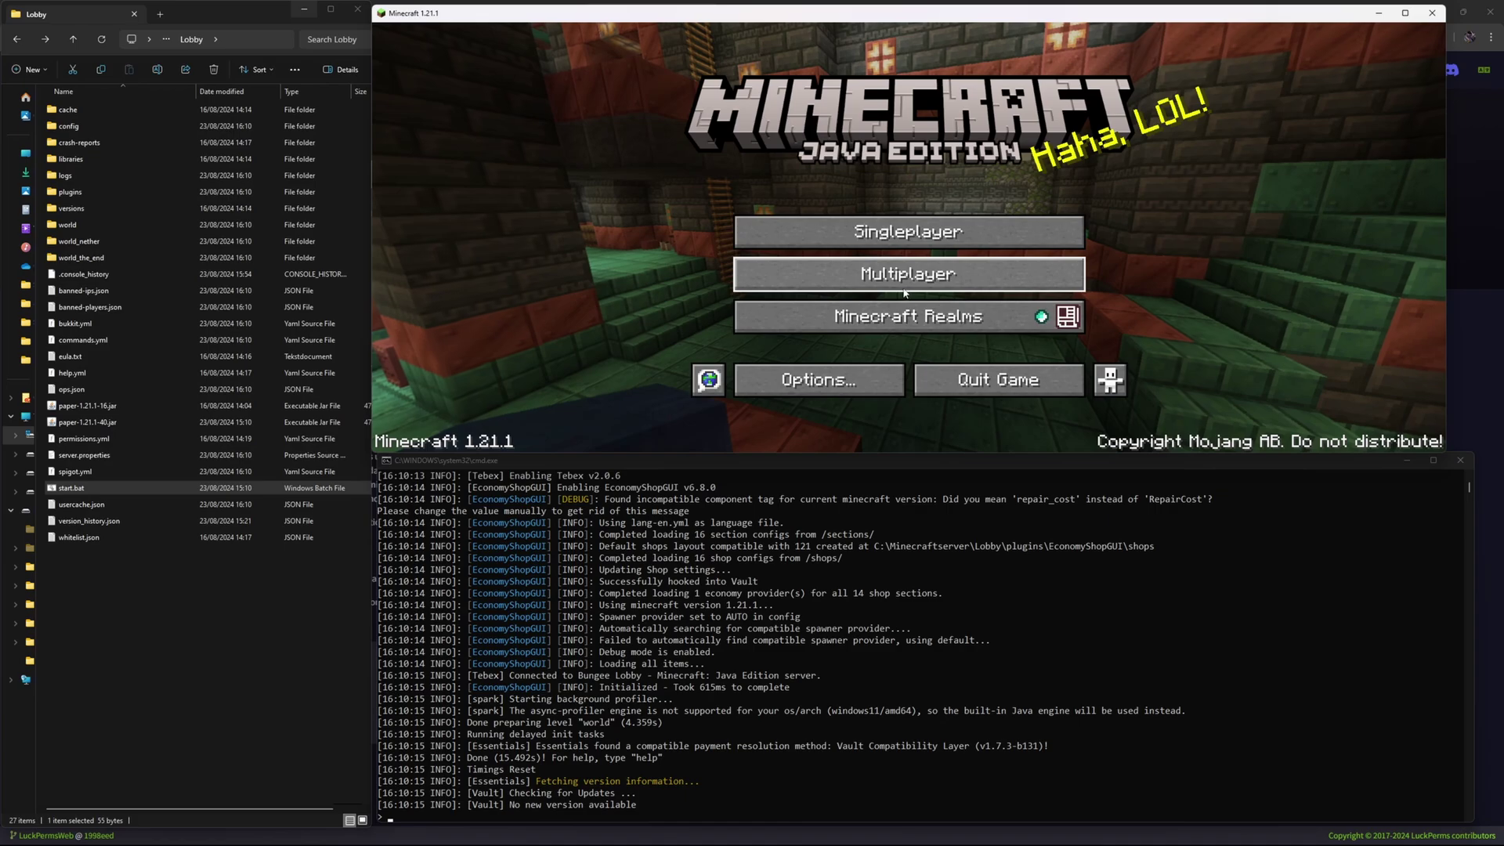
left_click(923, 292)
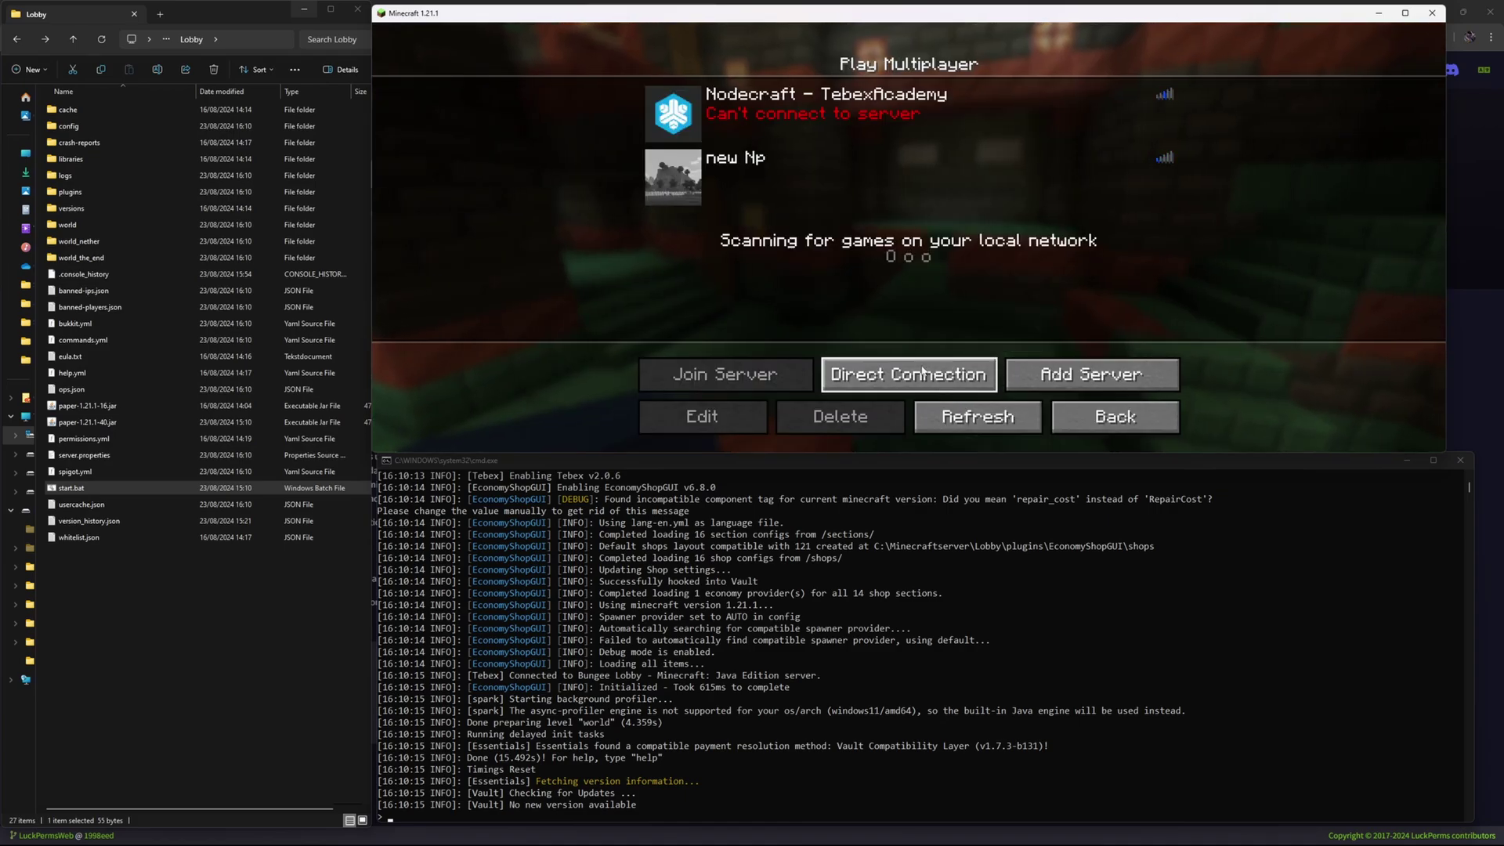
Join the local server at 127.0.0.1:25565 by direct connection and send /shopgive in chat.
left_click(923, 372)
left_click(844, 332)
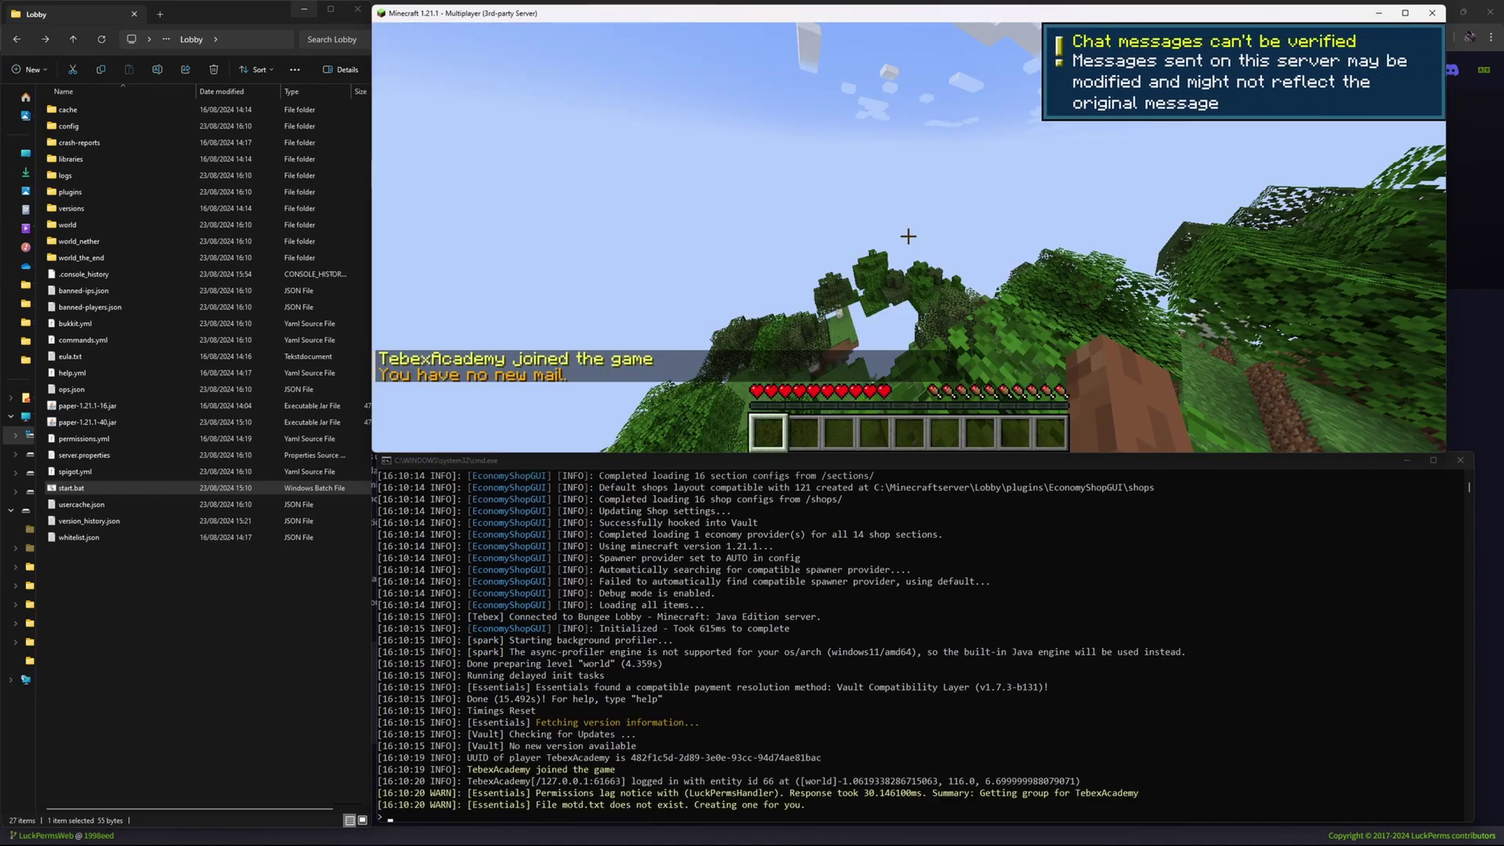
key("w")
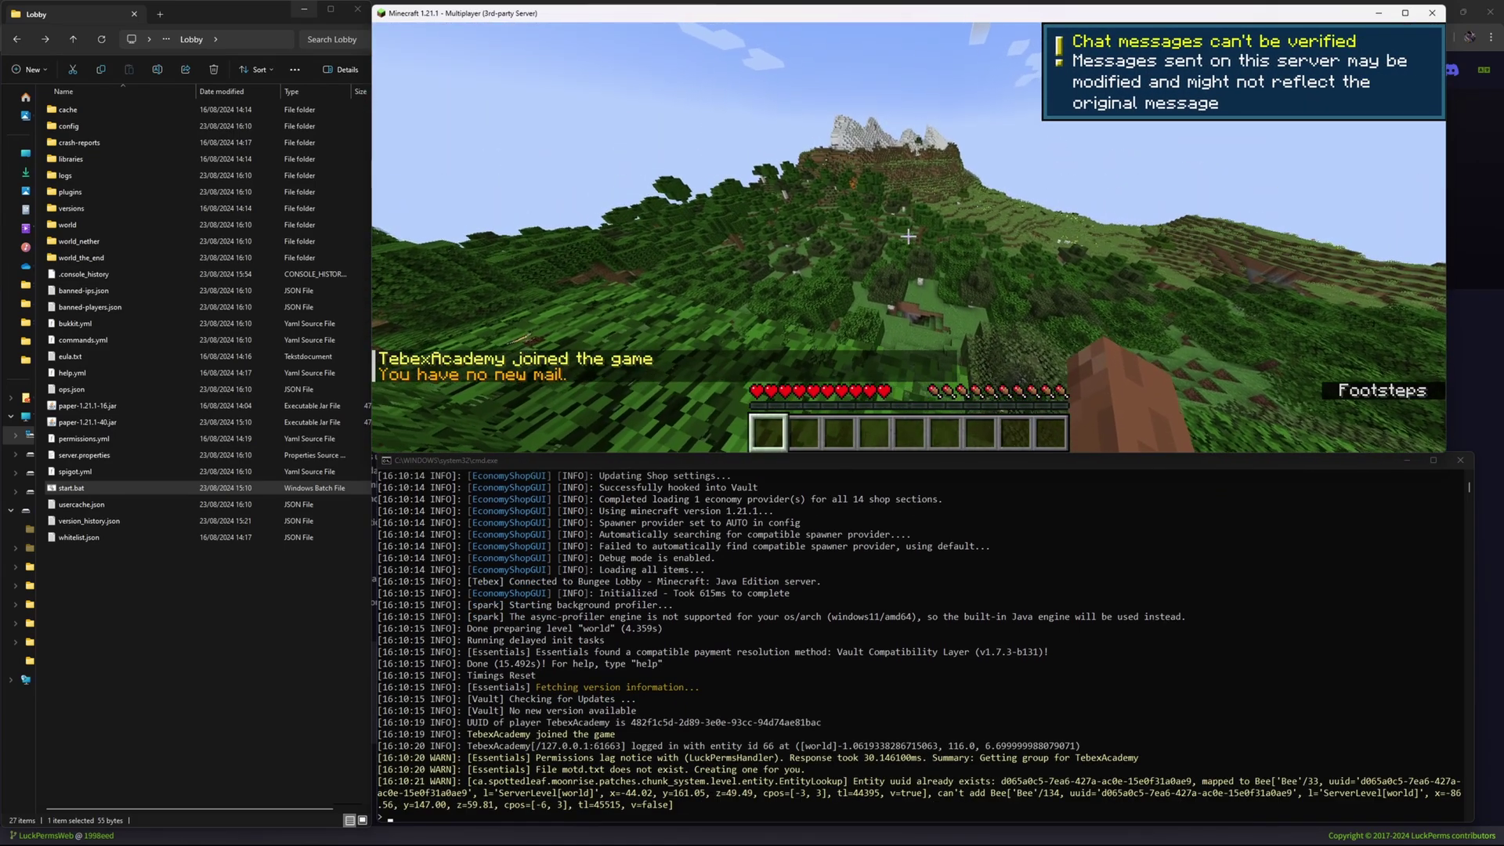
mouse_move(908, 236)
type("/shopgive")
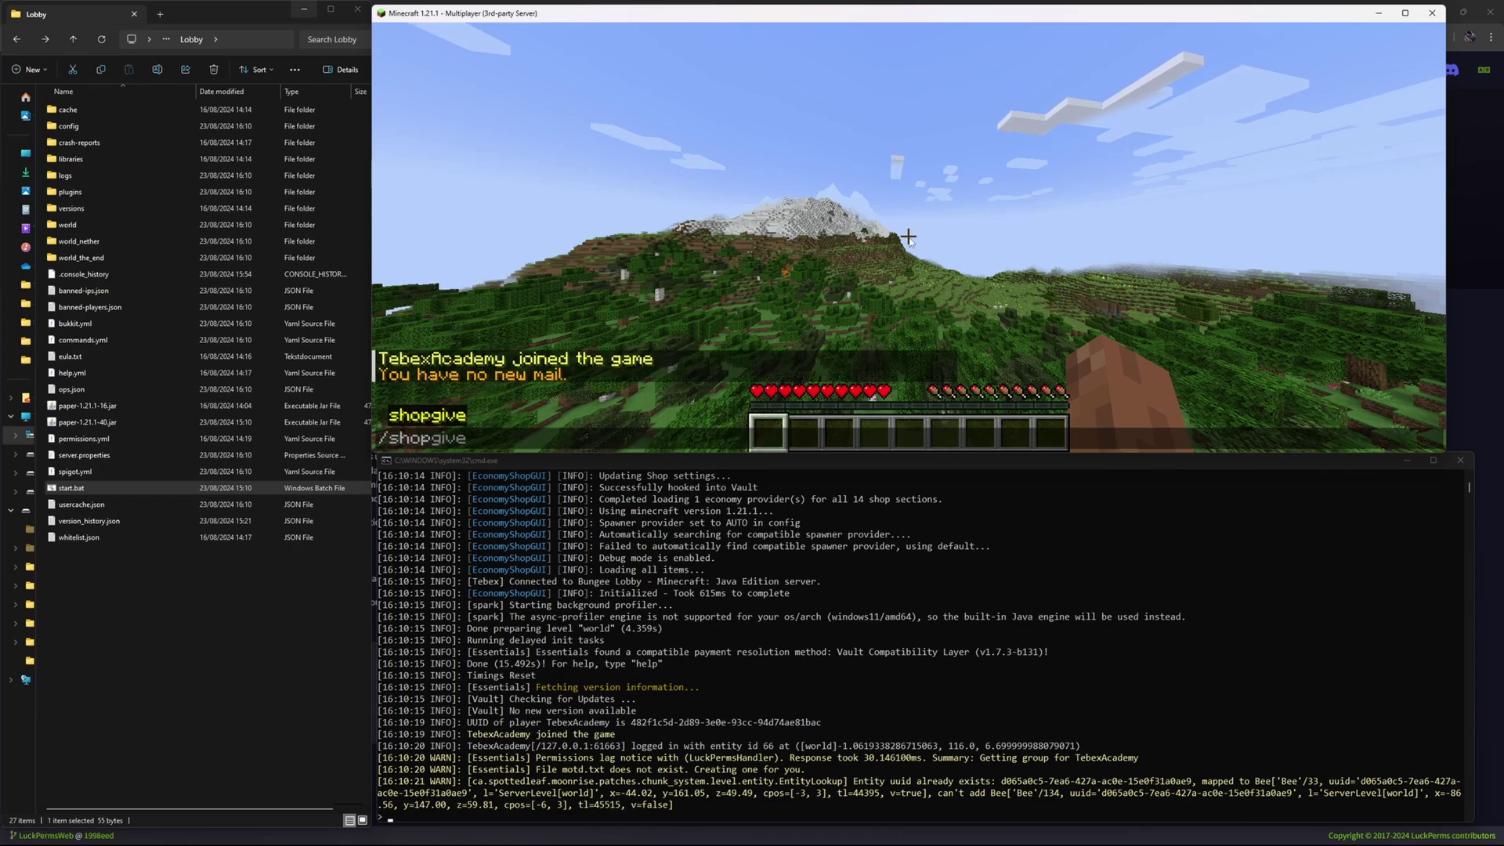
key("Return")
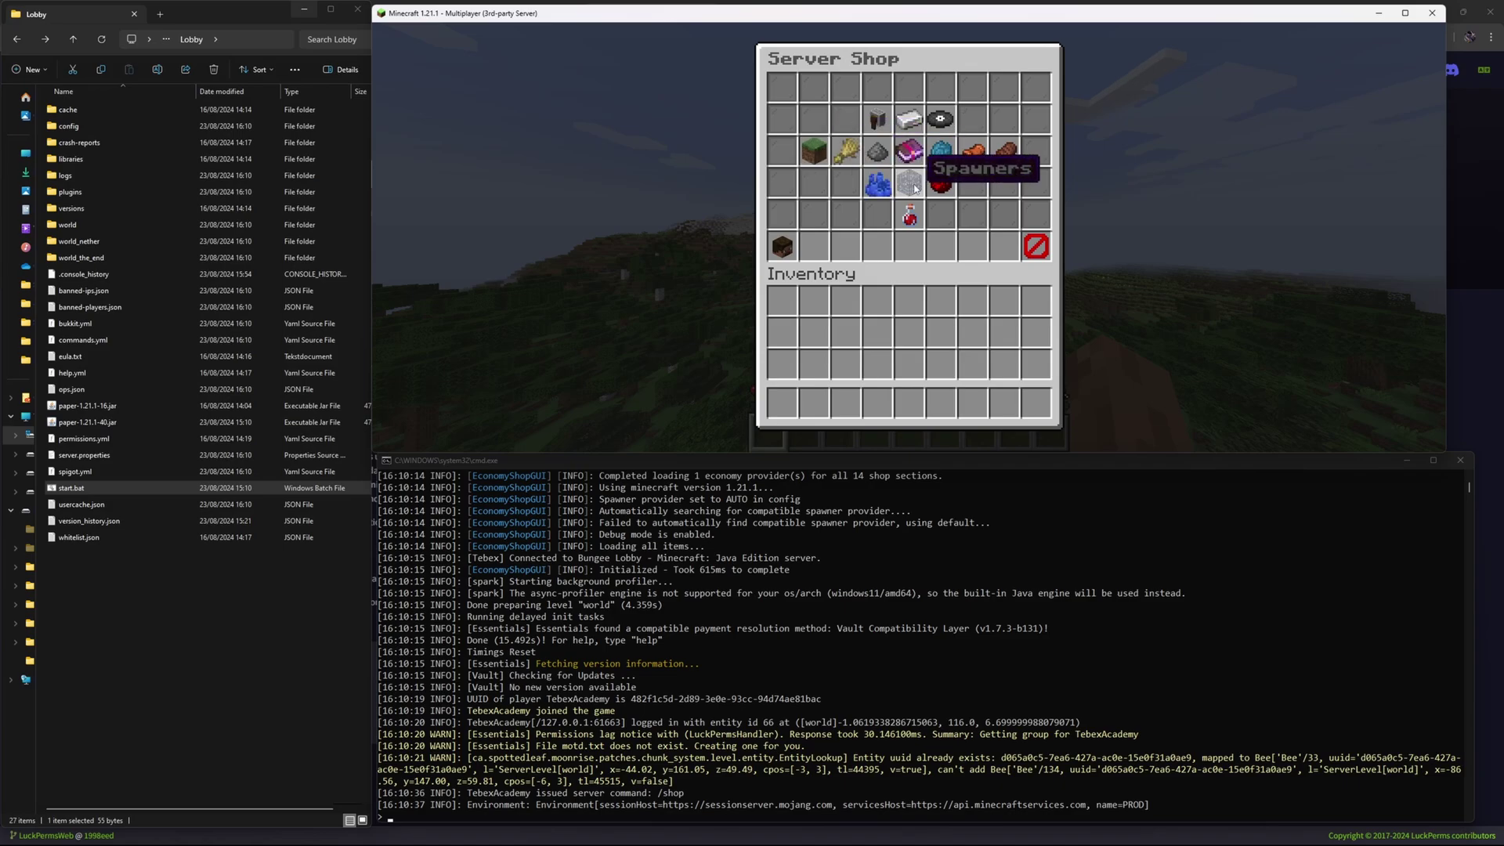
Look through the Mobs category and the Blocks pages of the Server Shop, then close it.
left_click(877, 155)
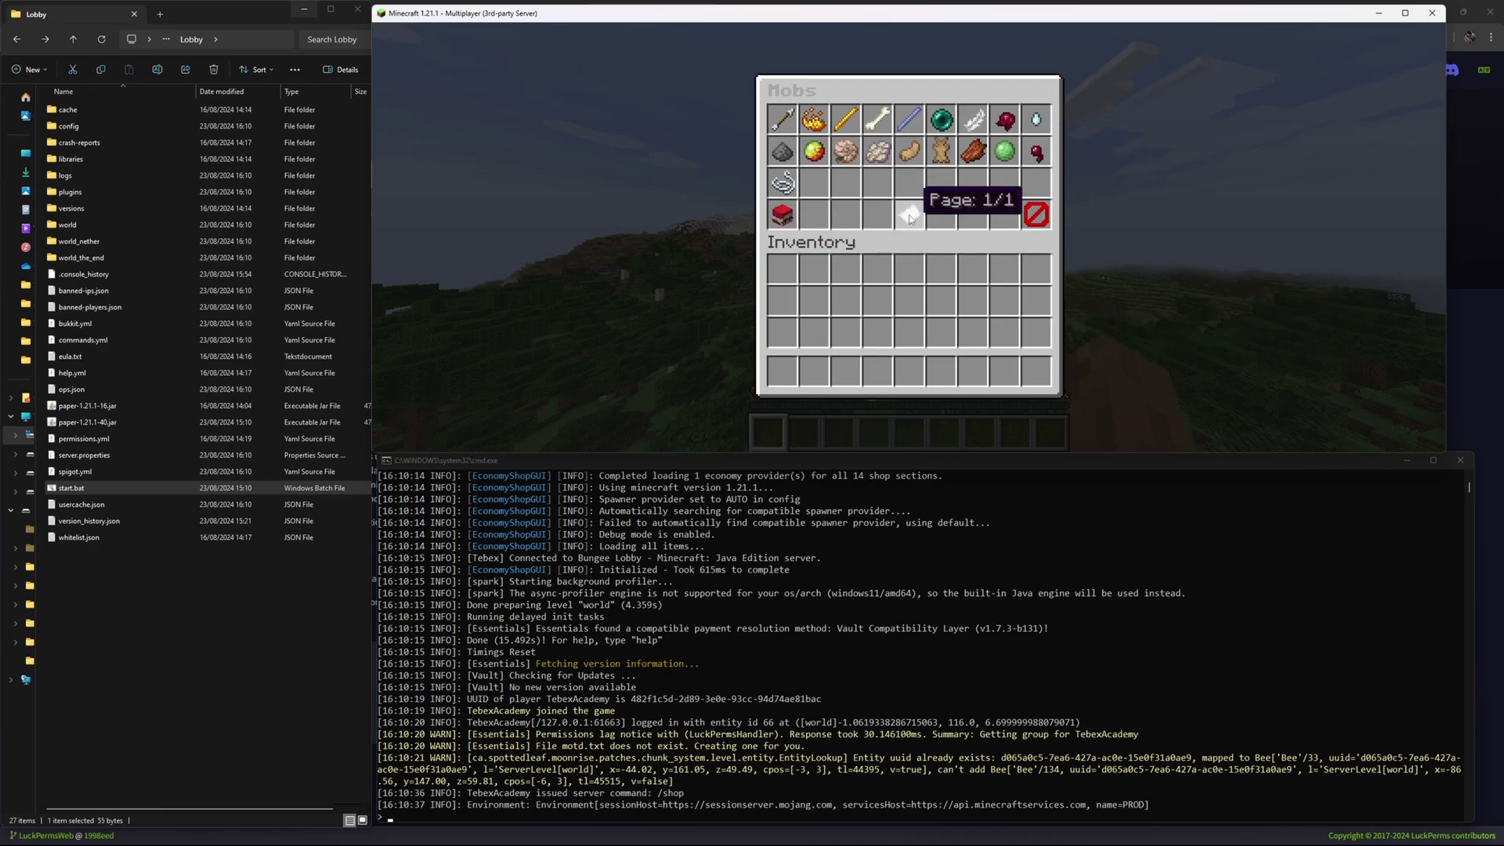
left_click(1042, 223)
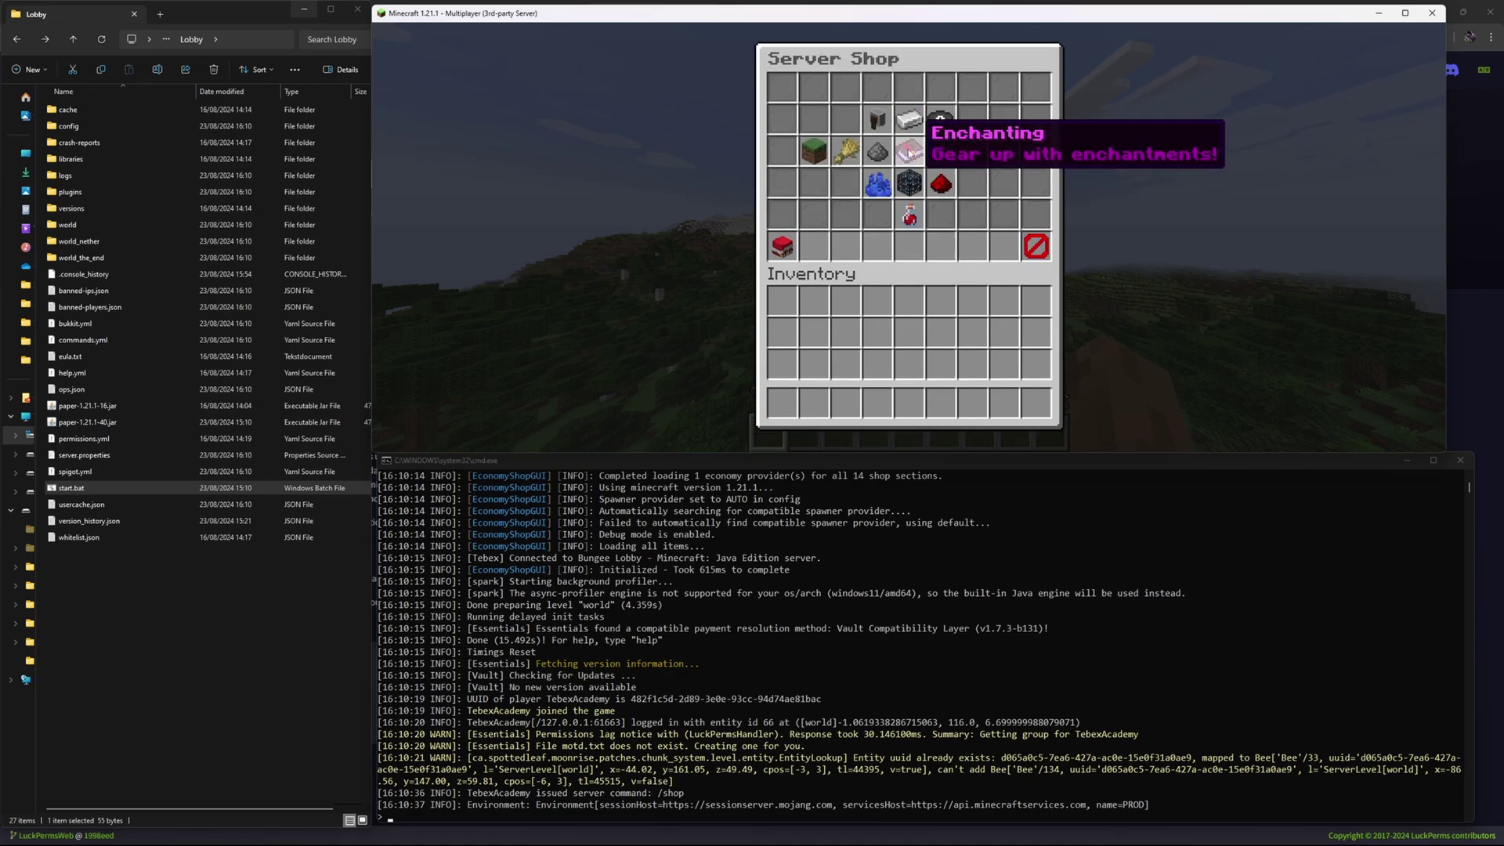
left_click(814, 150)
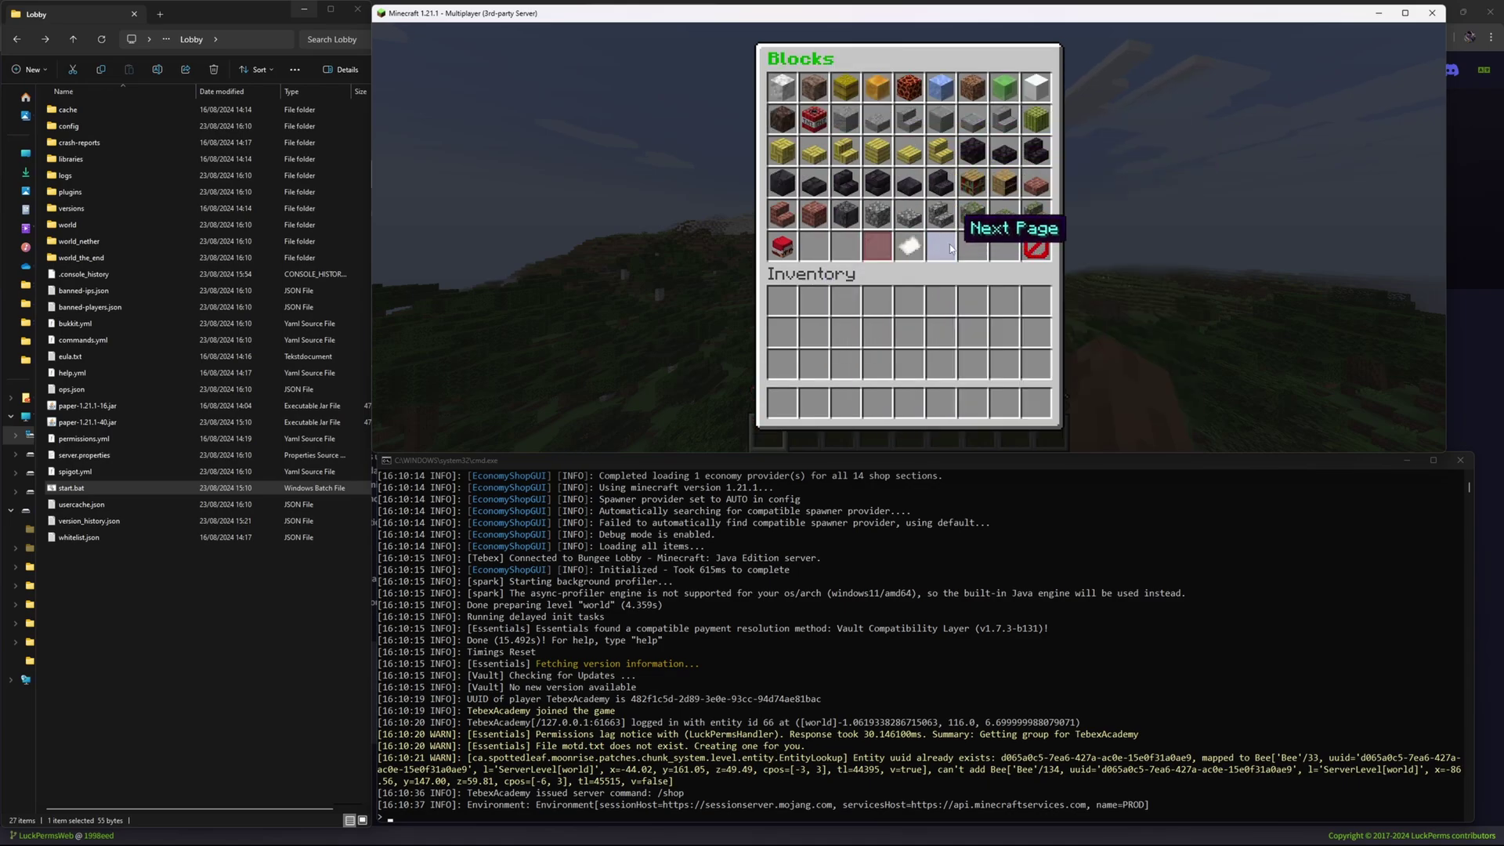
left_click(940, 251)
left_click(940, 249)
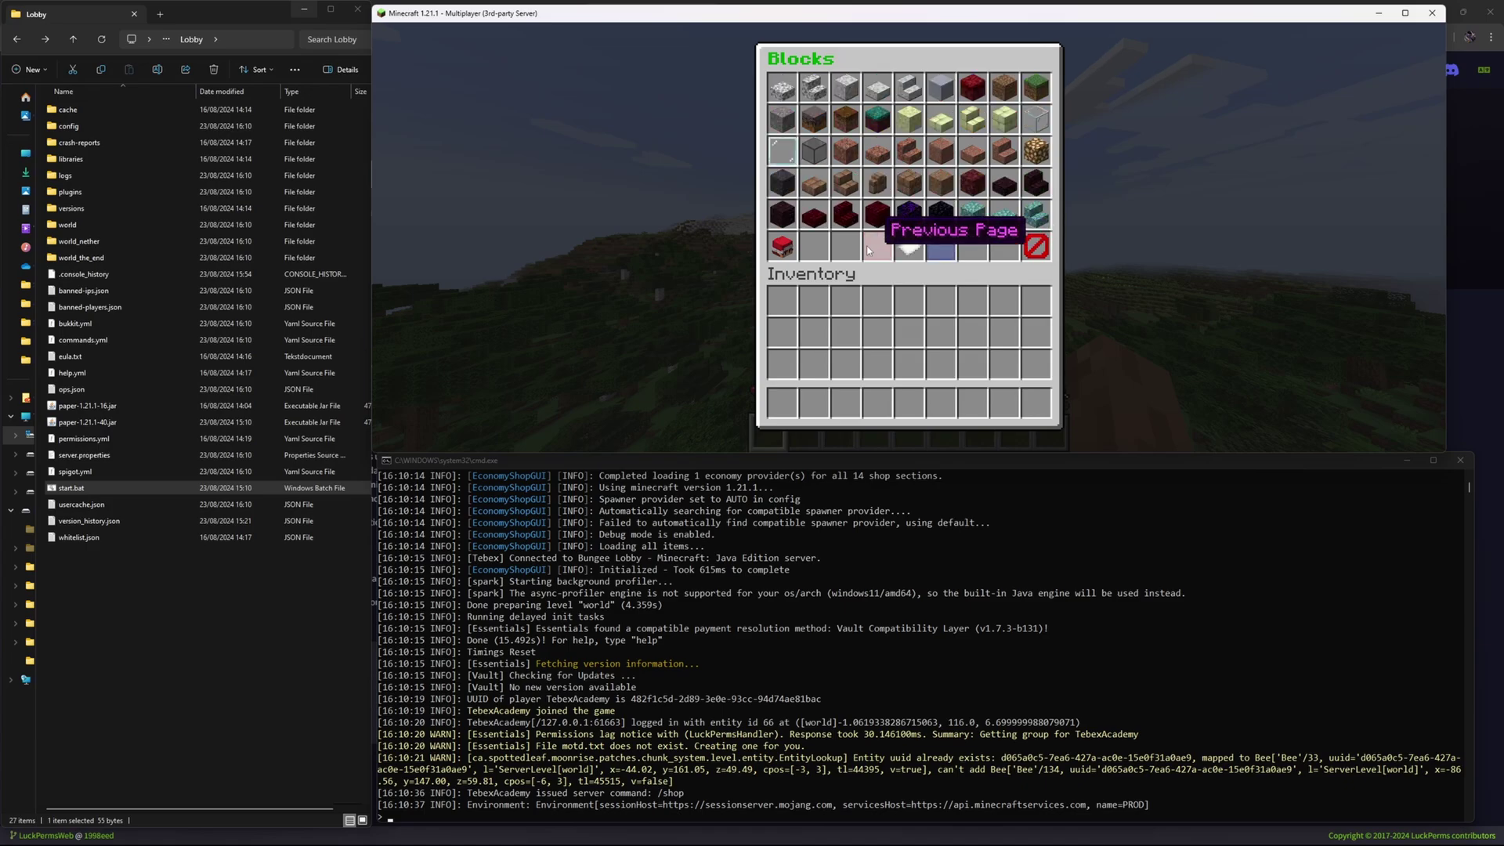
left_click(878, 249)
left_click(1036, 246)
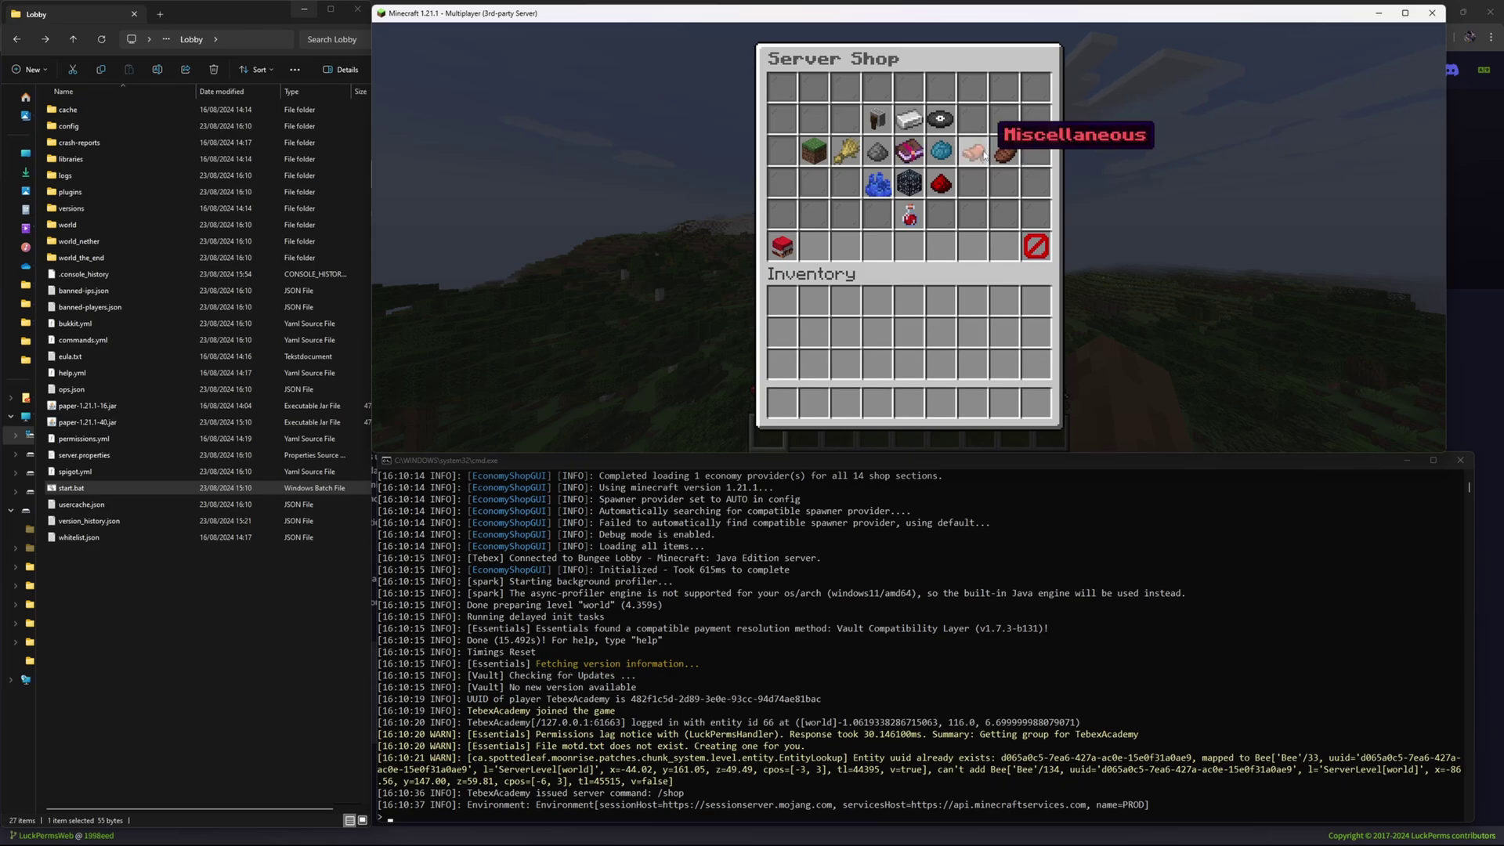
left_click(1035, 246)
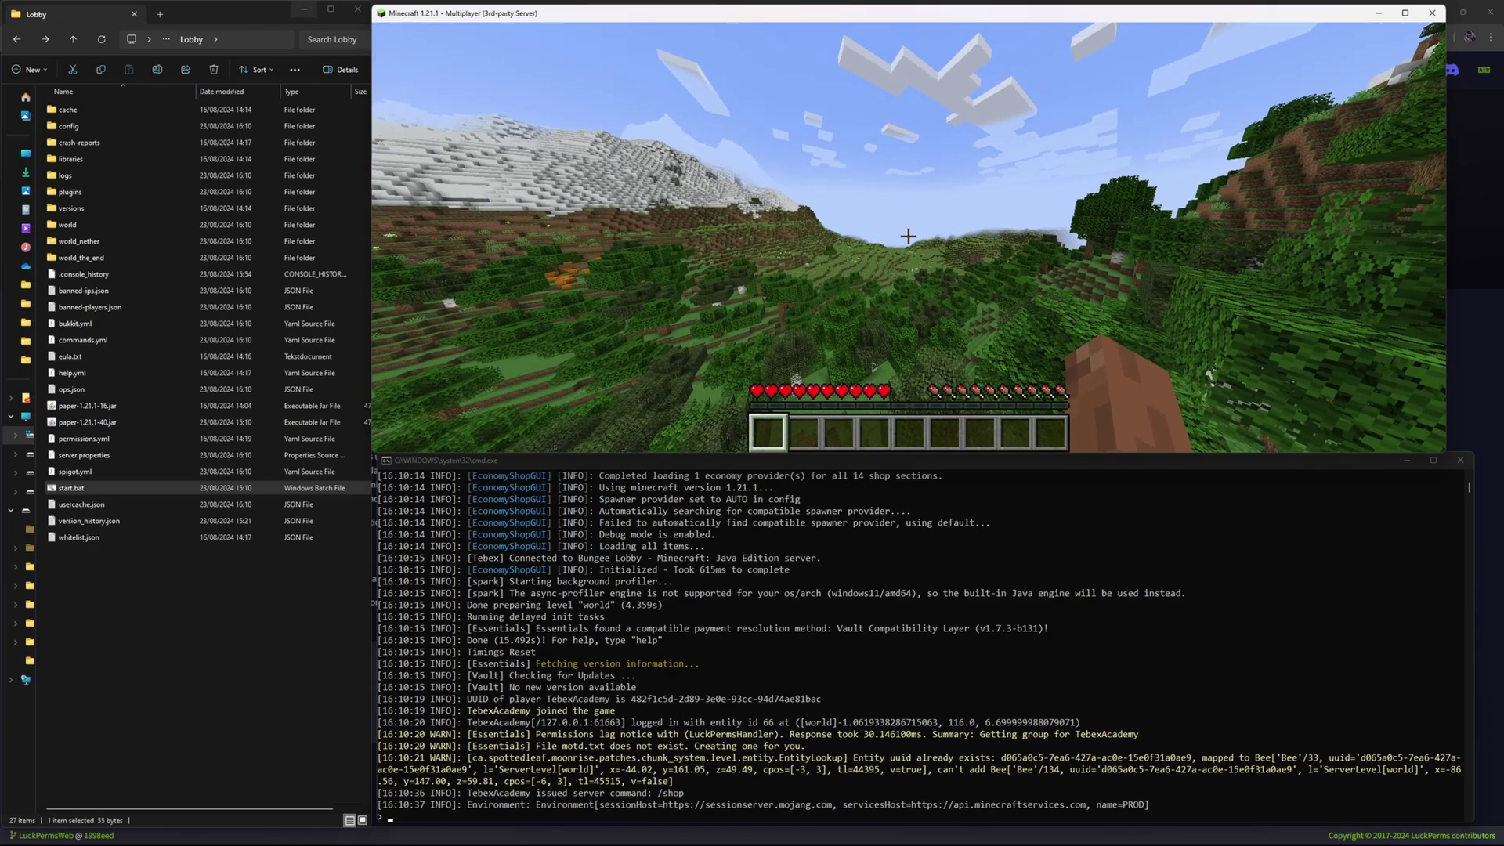
Set the world time to night and then to day with /time set.
key("slash")
type("time set ")
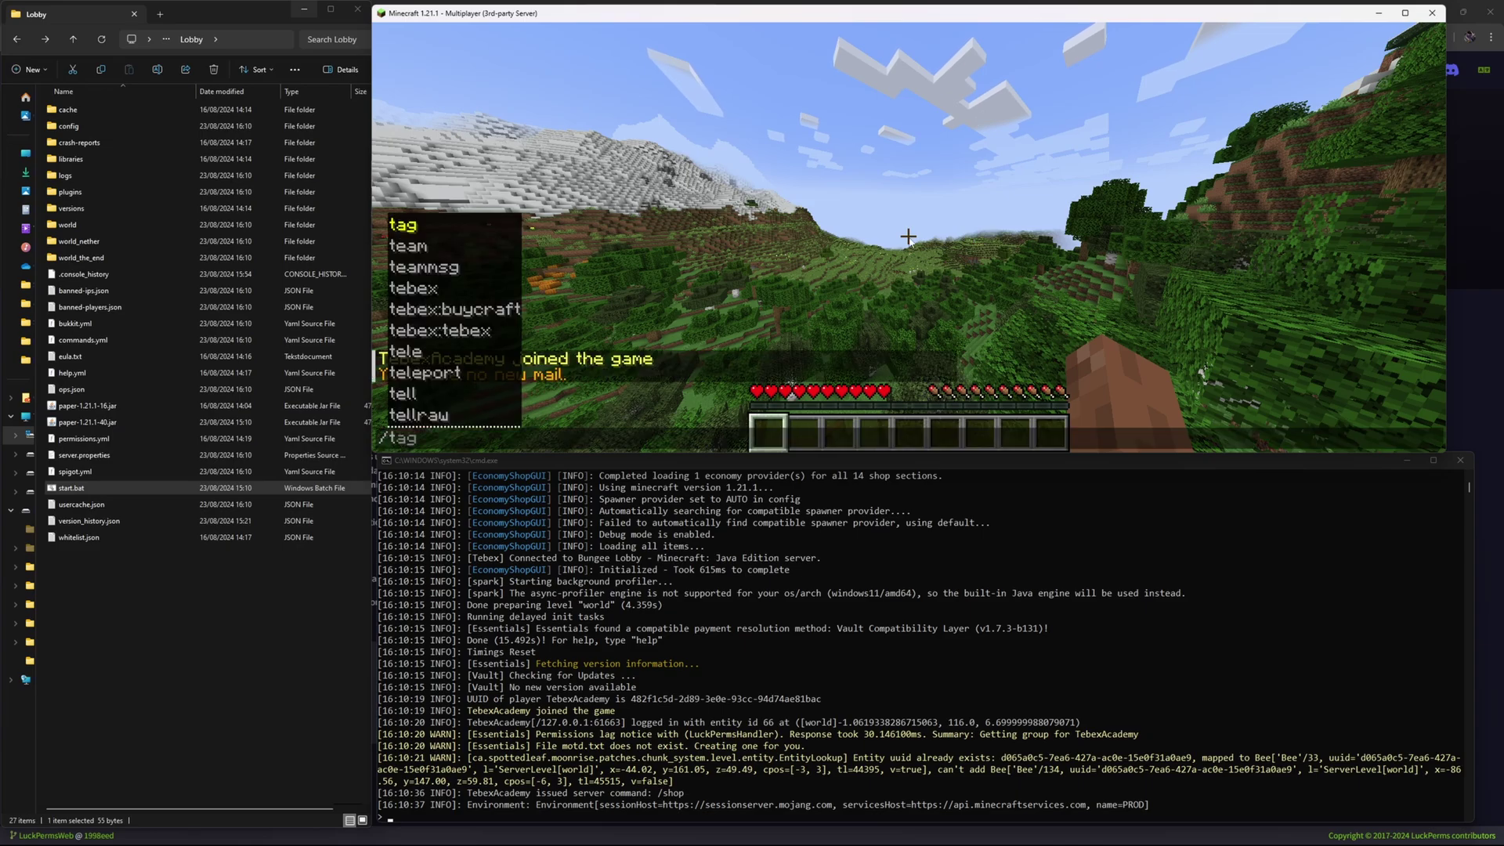
type("night")
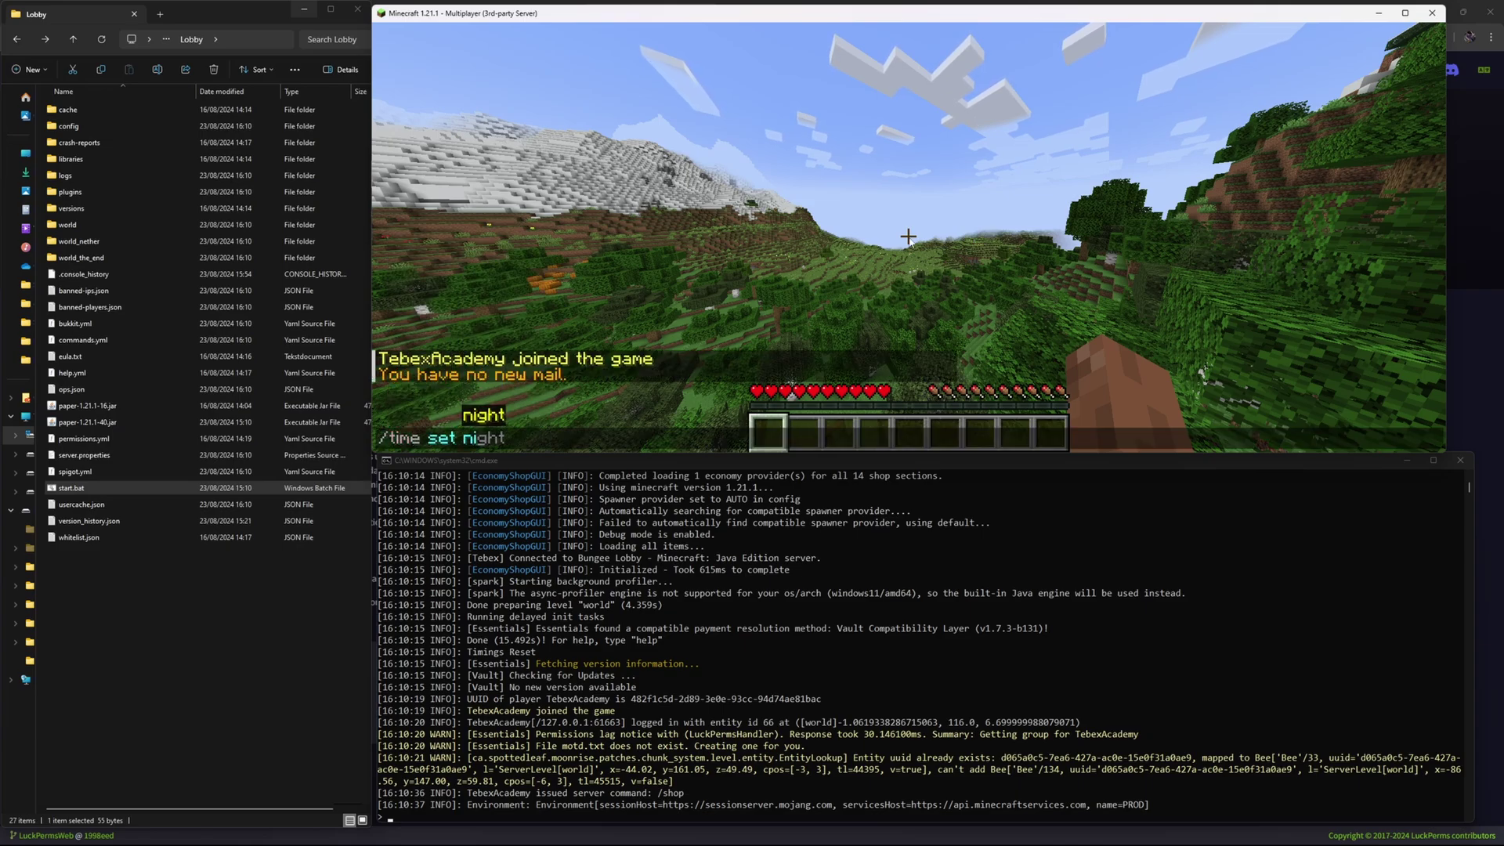
key("Return")
key("slash")
type("time set day")
key("Return")
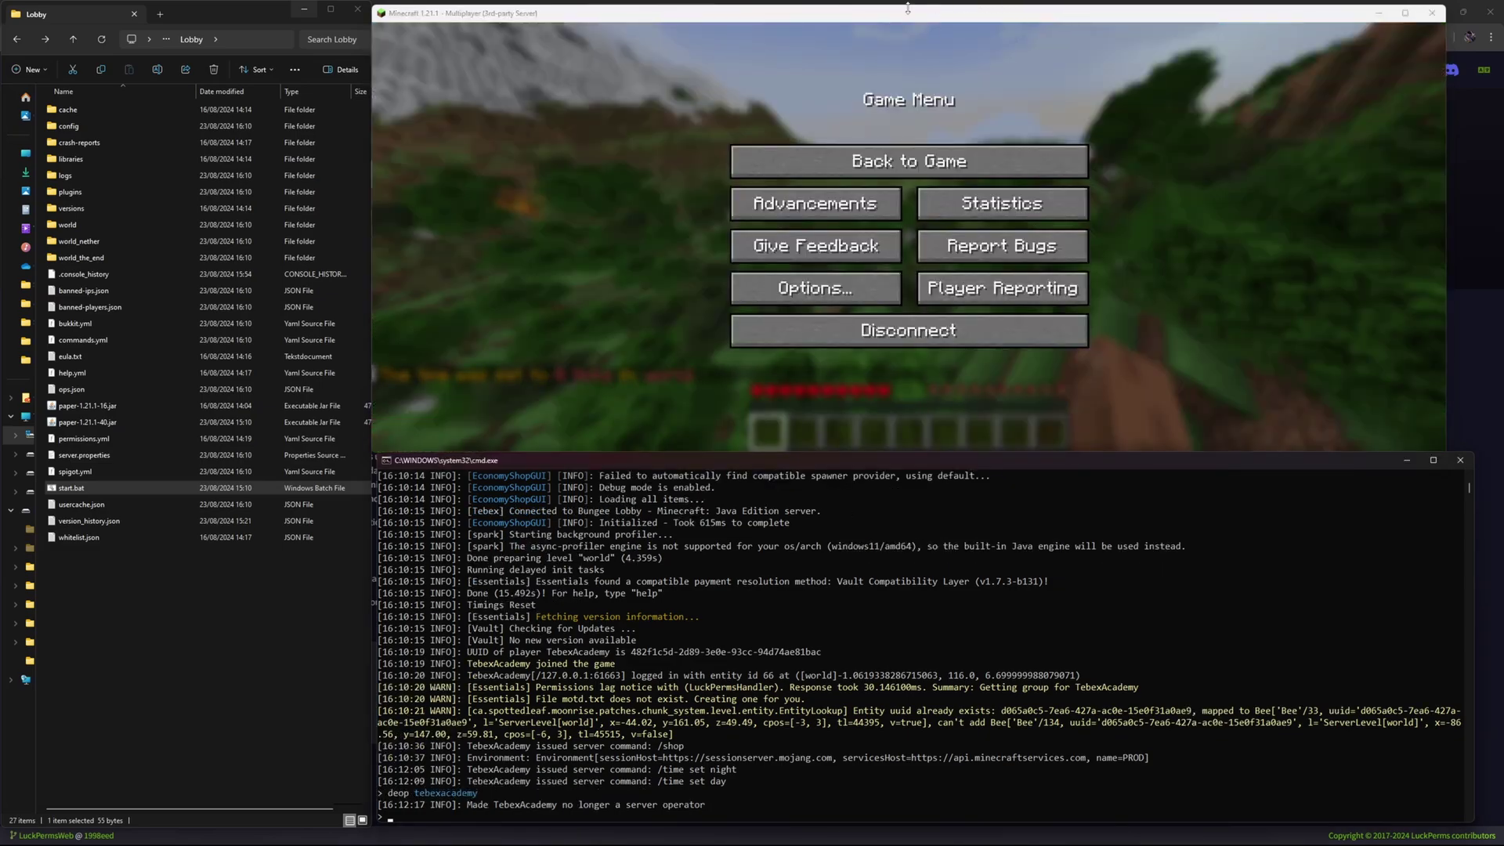
Open the Server Shop with /shop from chat.
key("Escape")
key("slash")
type("shop")
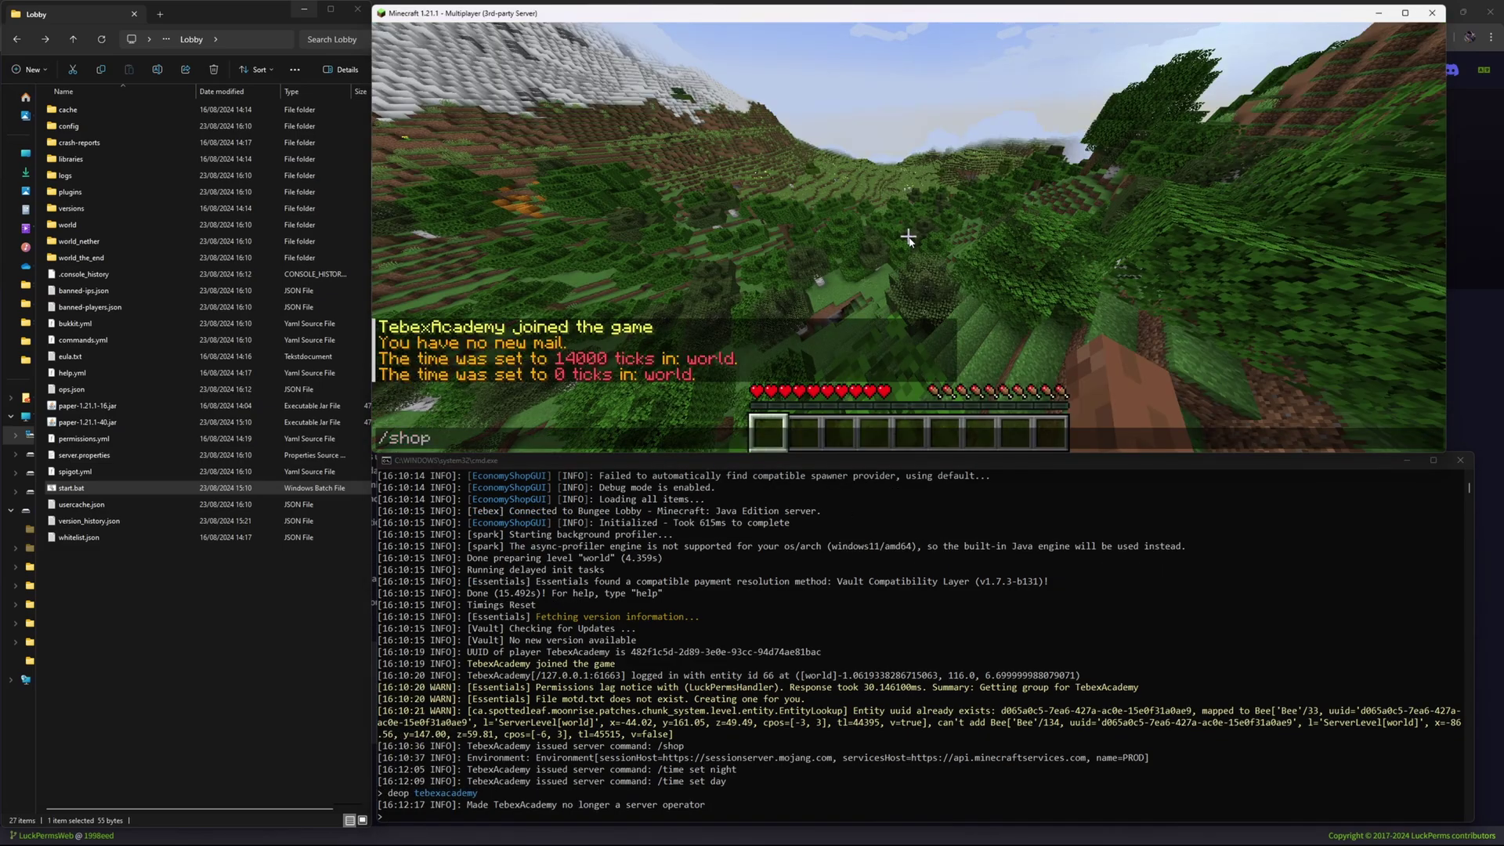
key("BackSpace")
key("BackSpace")
key("BackSpace")
key("BackSpace")
type("time")
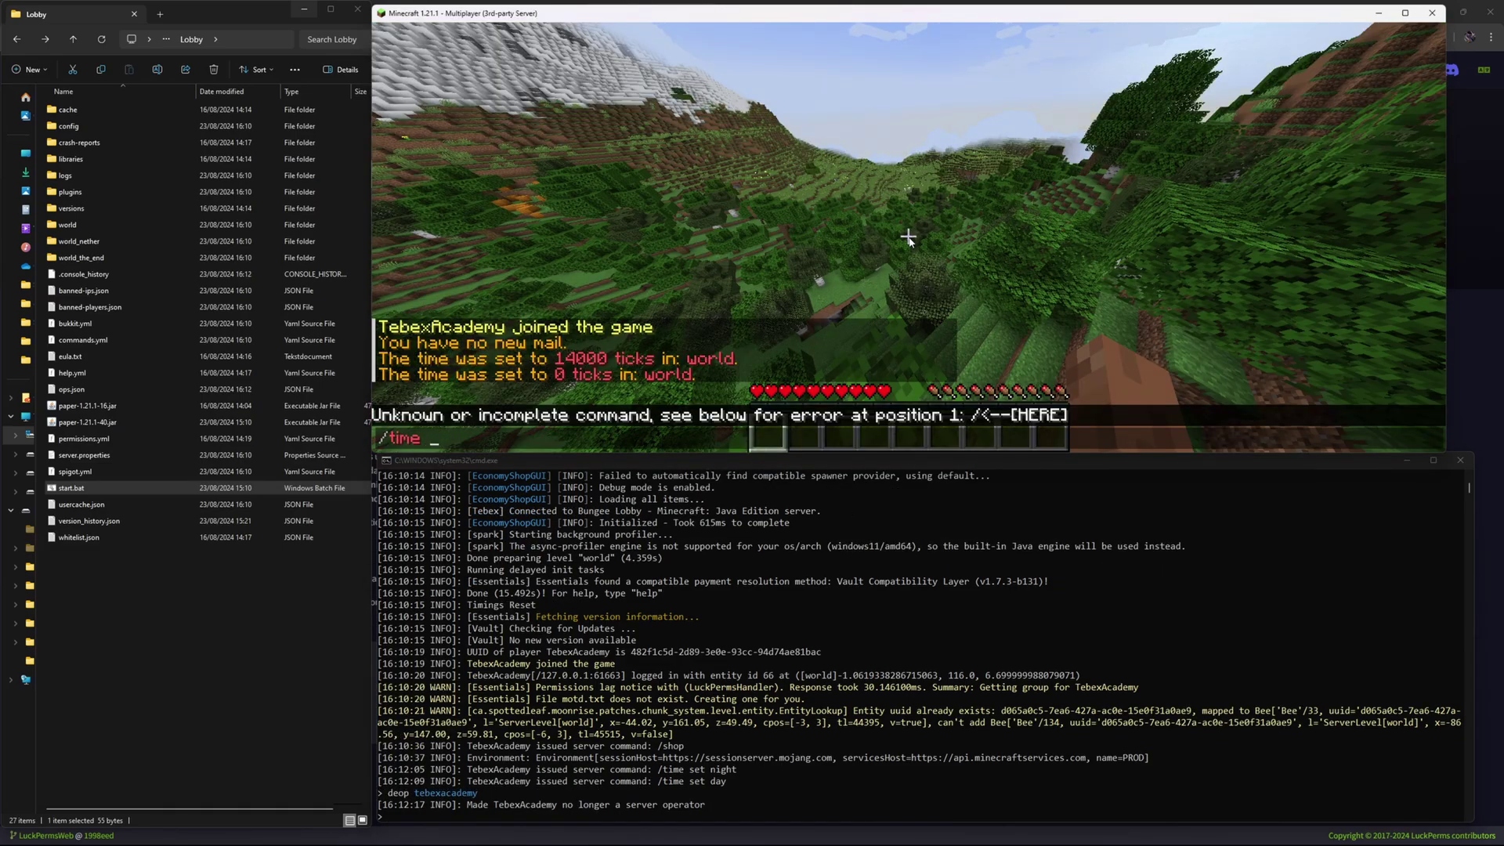
key("BackSpace")
key("BackSpace")
key("BackSpace")
type("shop")
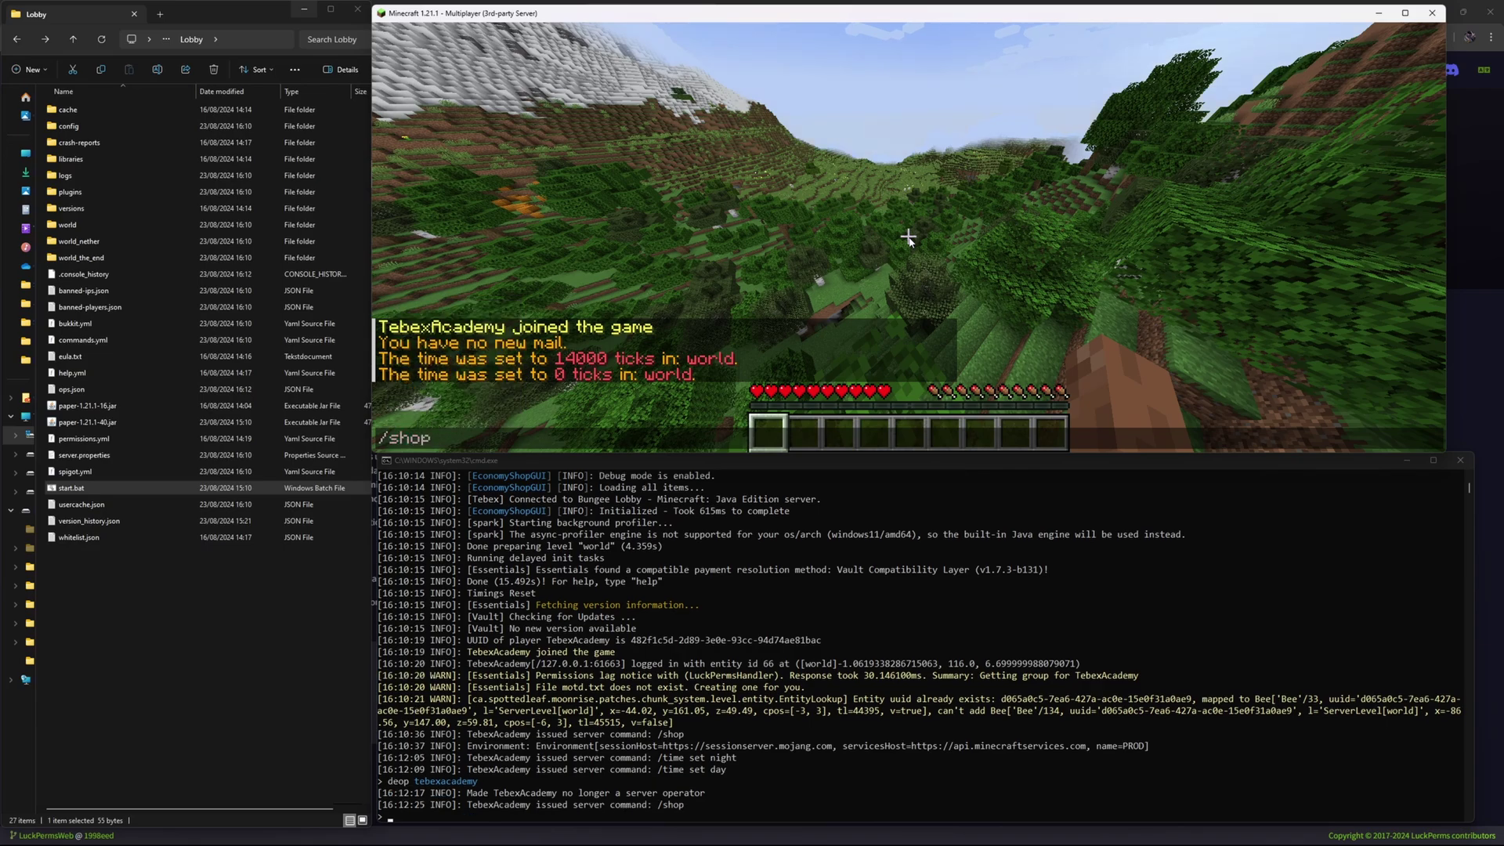
key("Return")
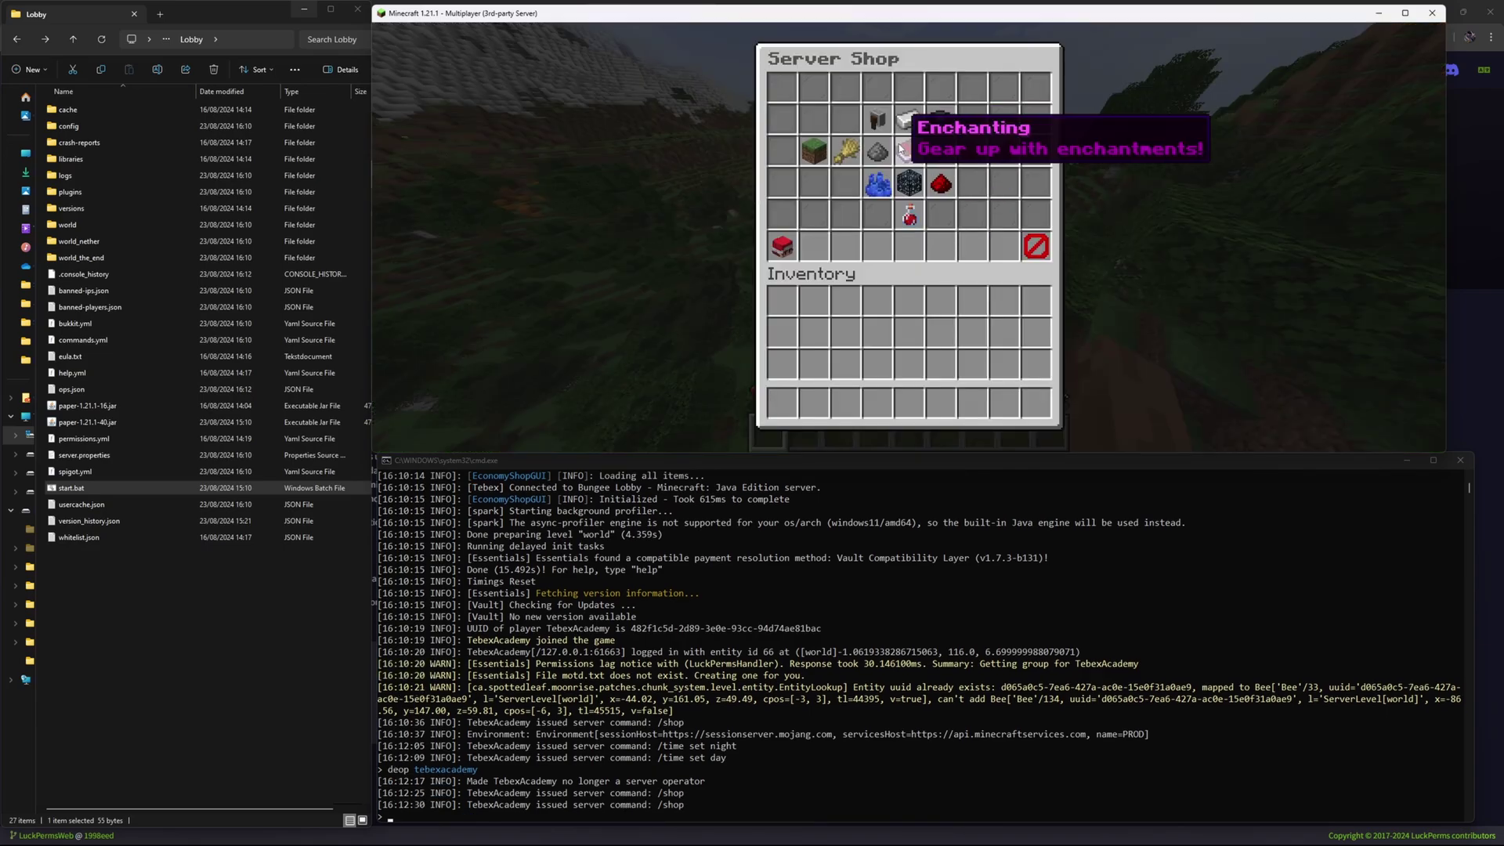
Browse Mobs to the Arrow purchase page, then back out and close the shop.
left_click(881, 152)
left_click(782, 119)
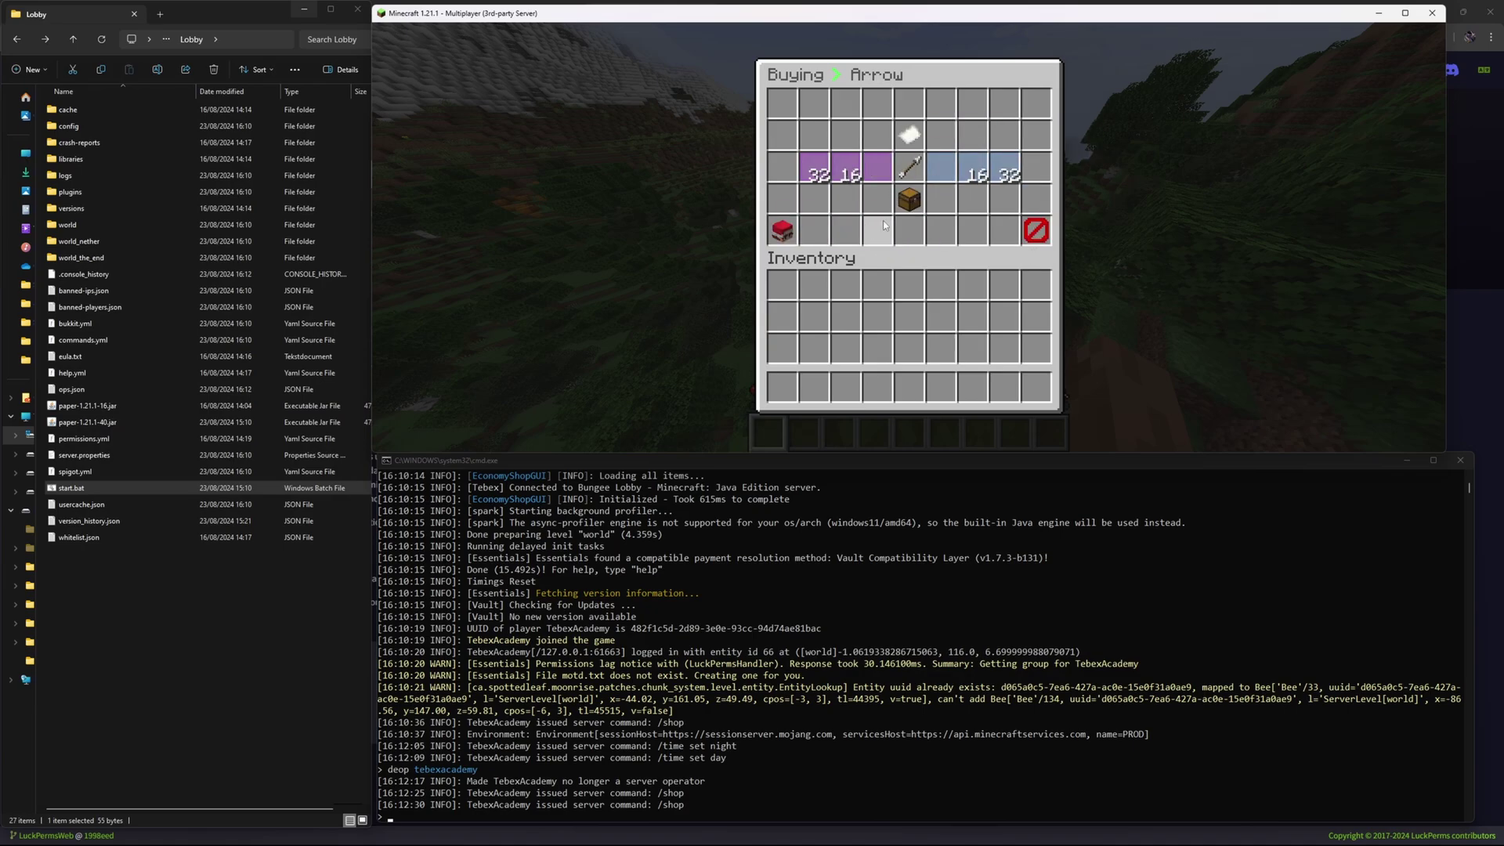
left_click(1037, 234)
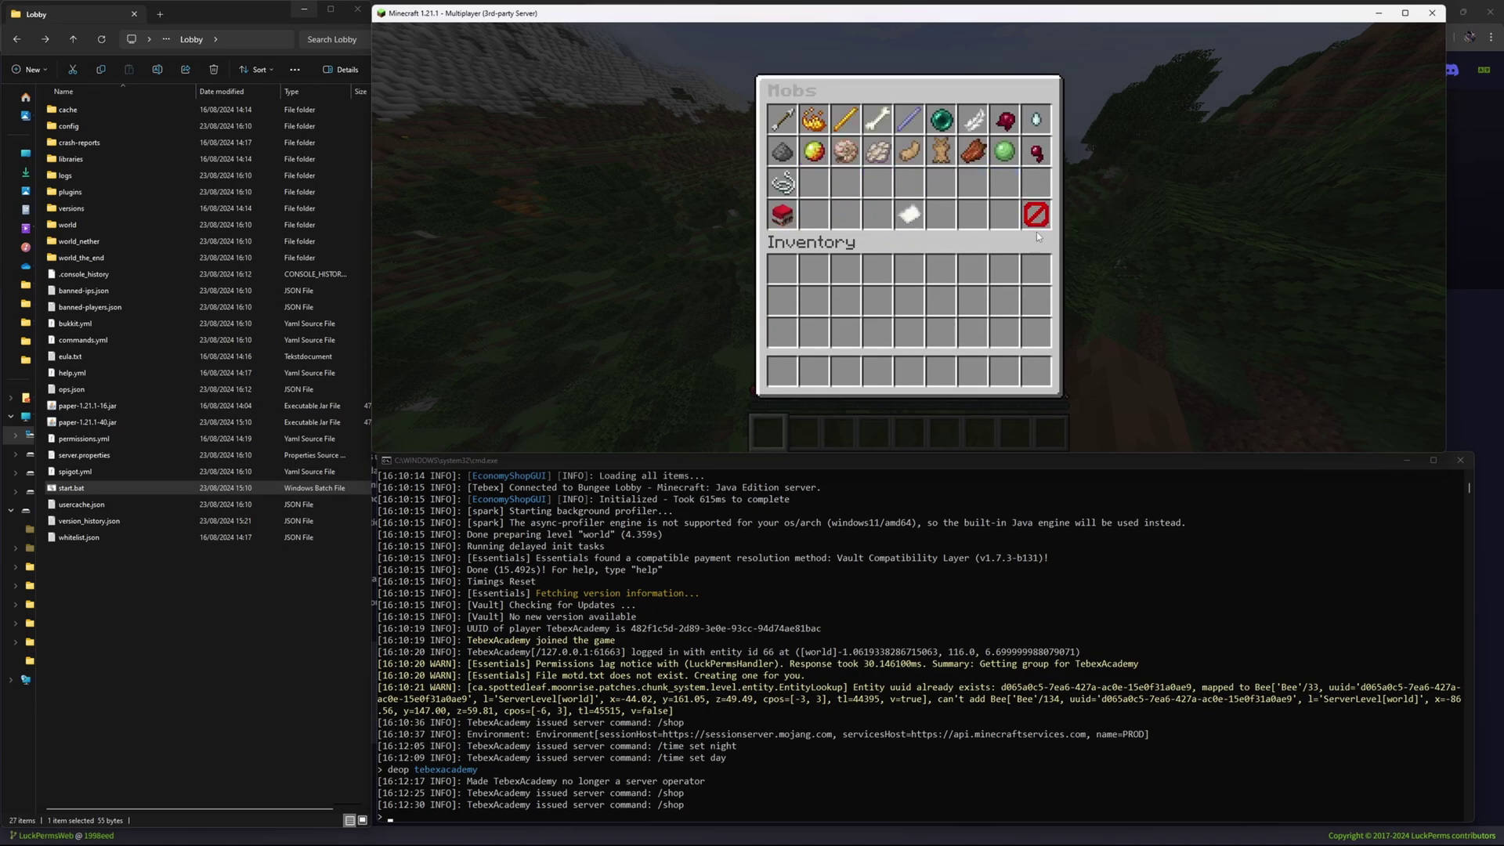
left_click(1036, 231)
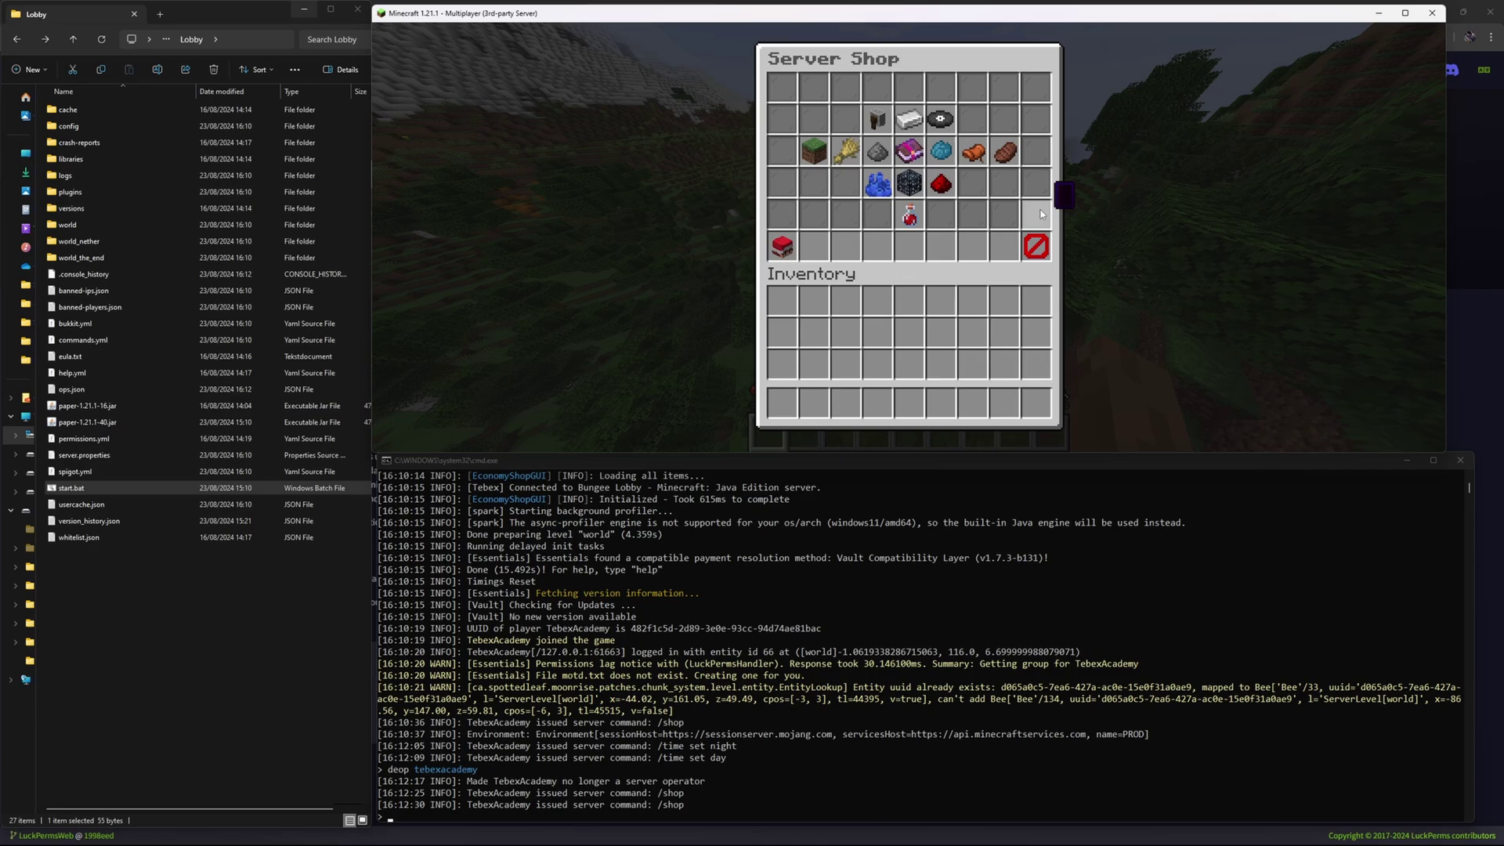
left_click(1023, 249)
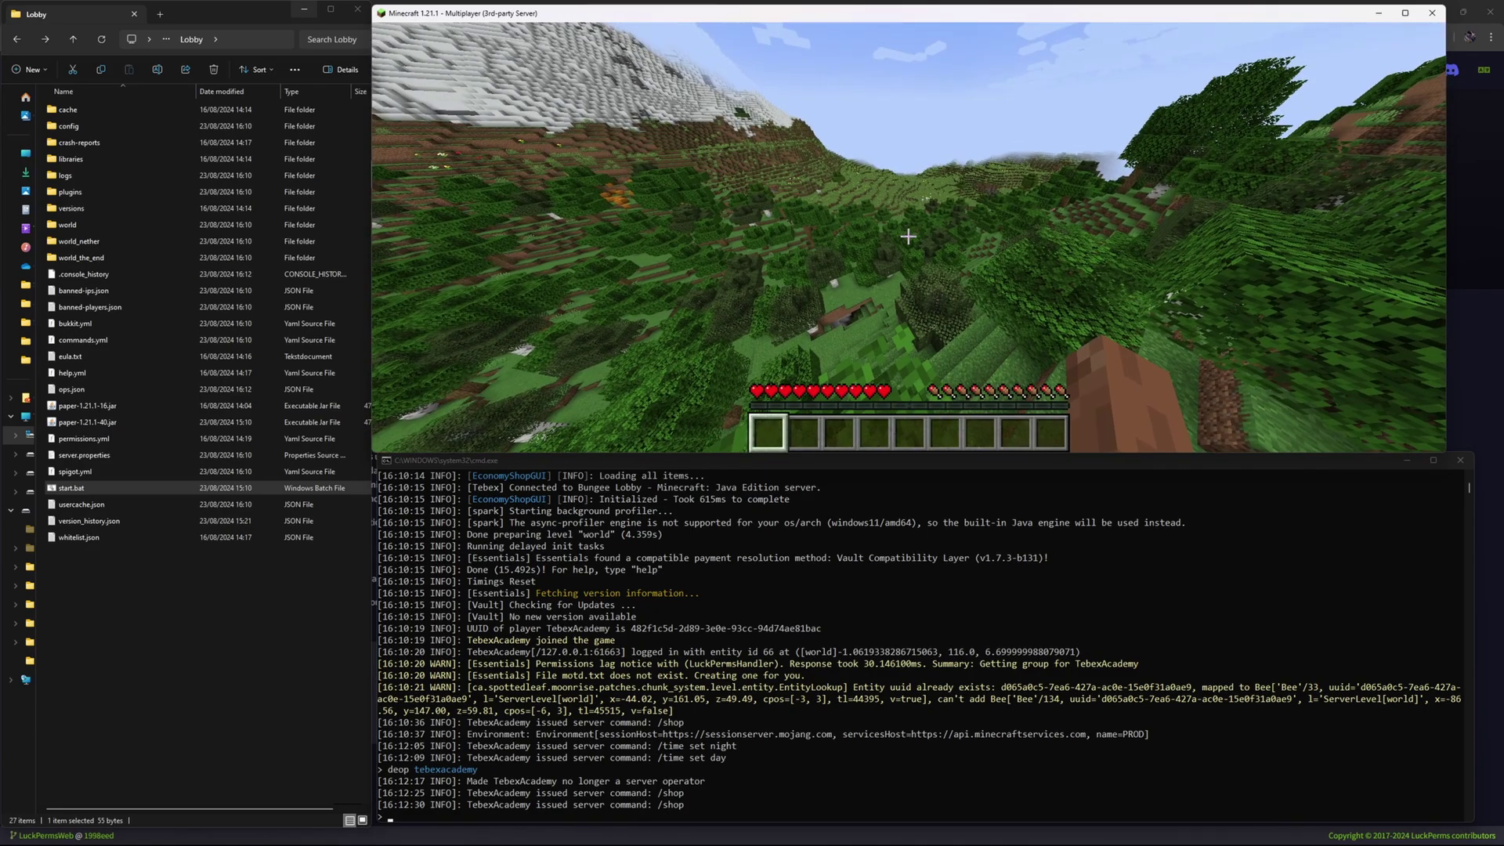
Reopen /shop to view Blocks, then type an op command for the player in the console.
type("/shop")
key("Return")
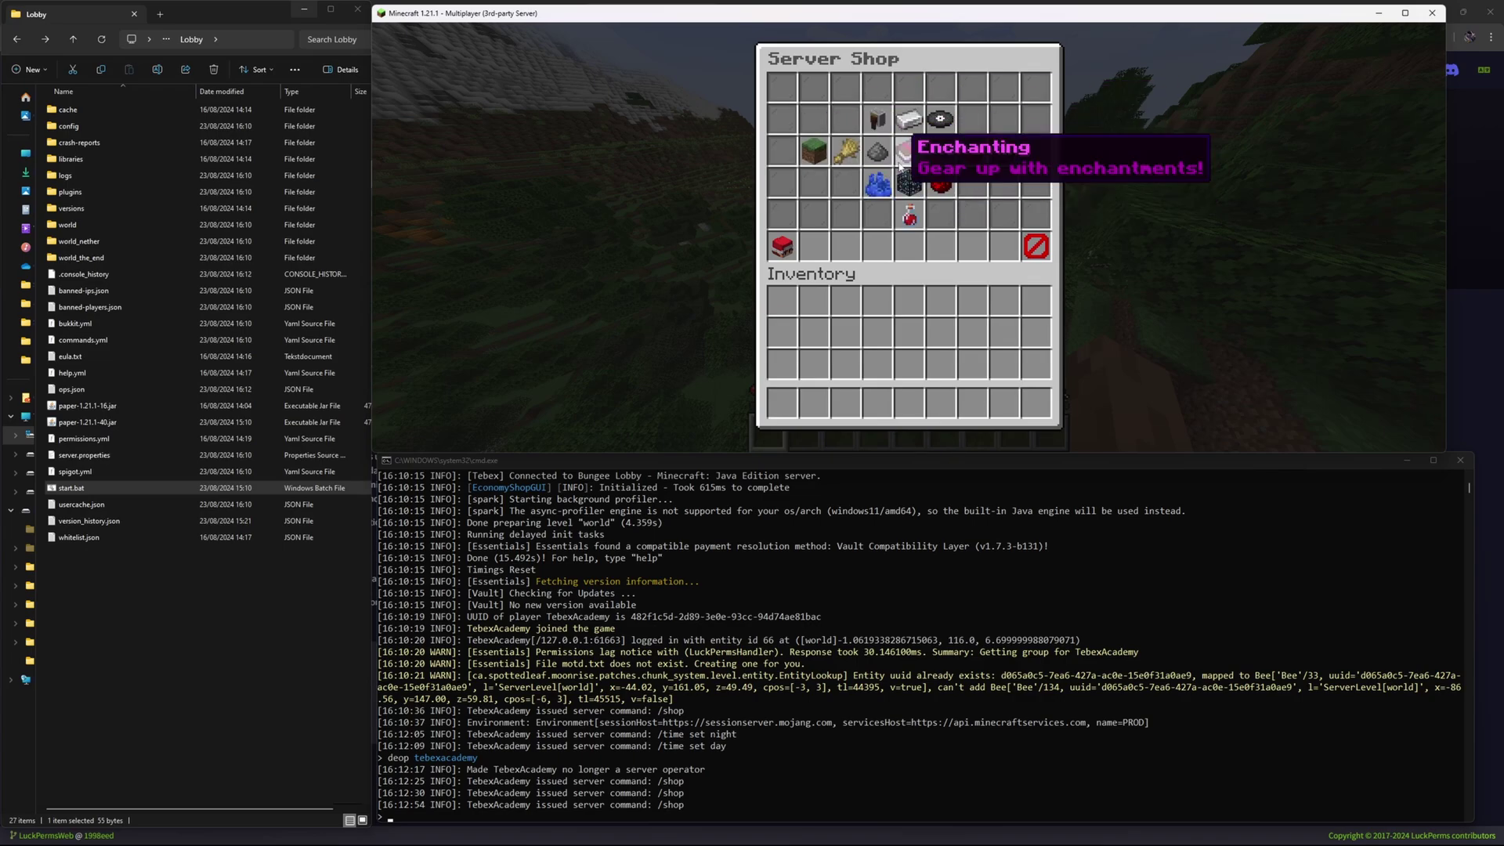
left_click(883, 158)
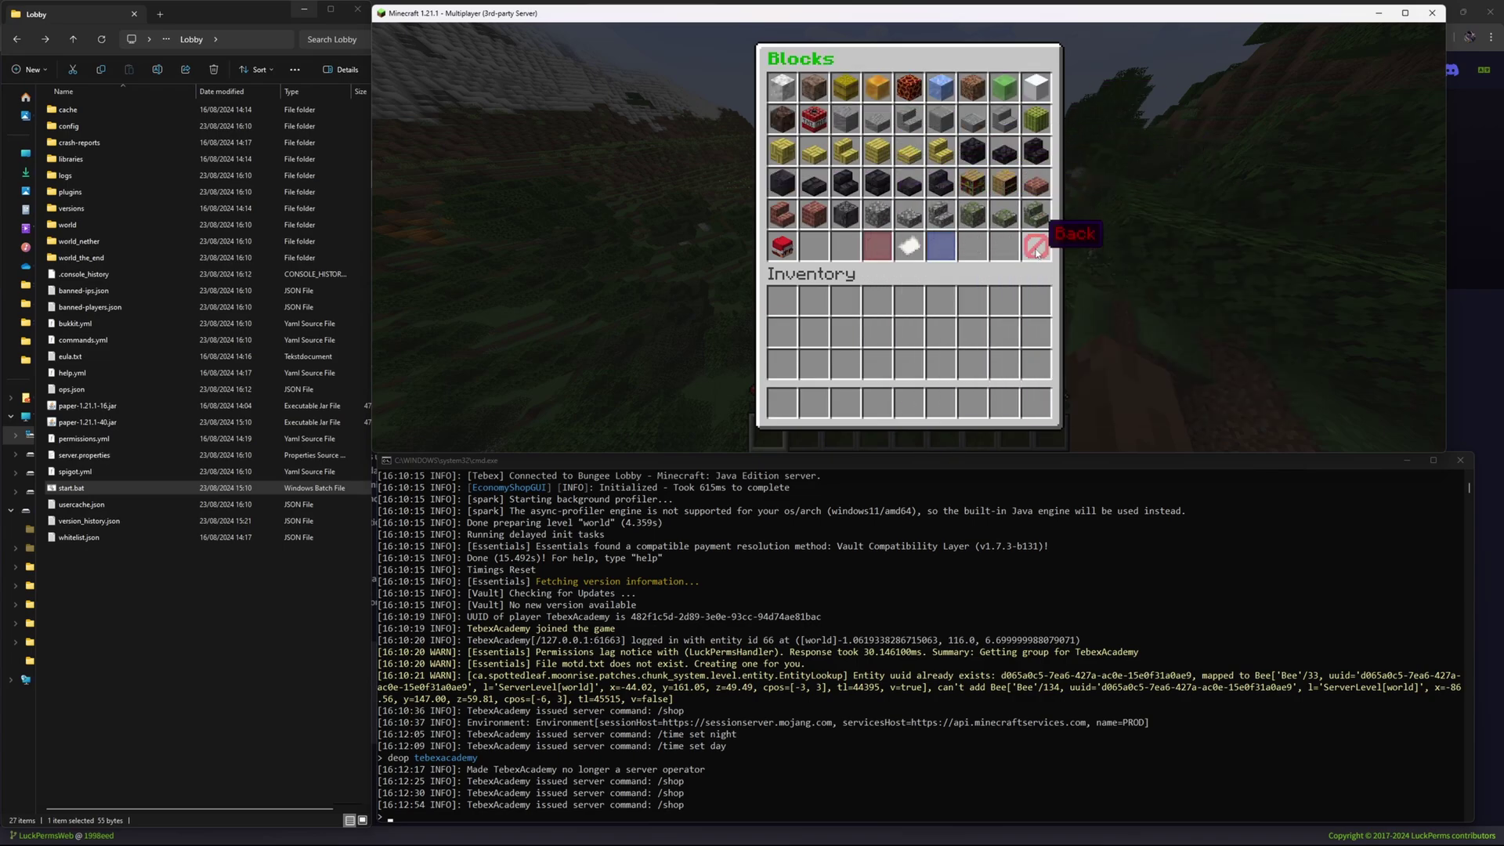
left_click(1035, 245)
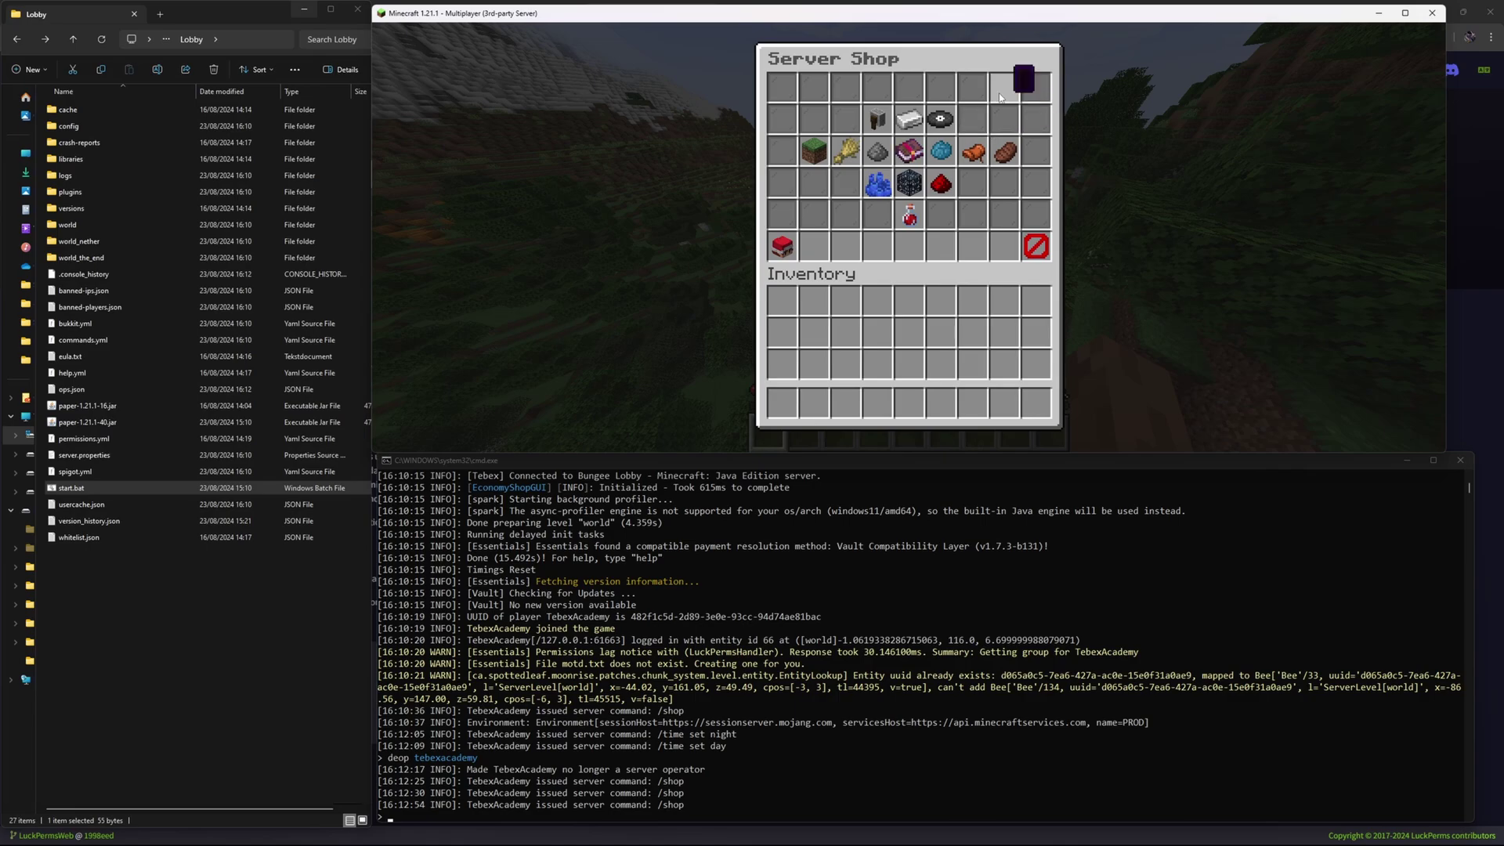
left_click(430, 822)
type("op tebexacademy")
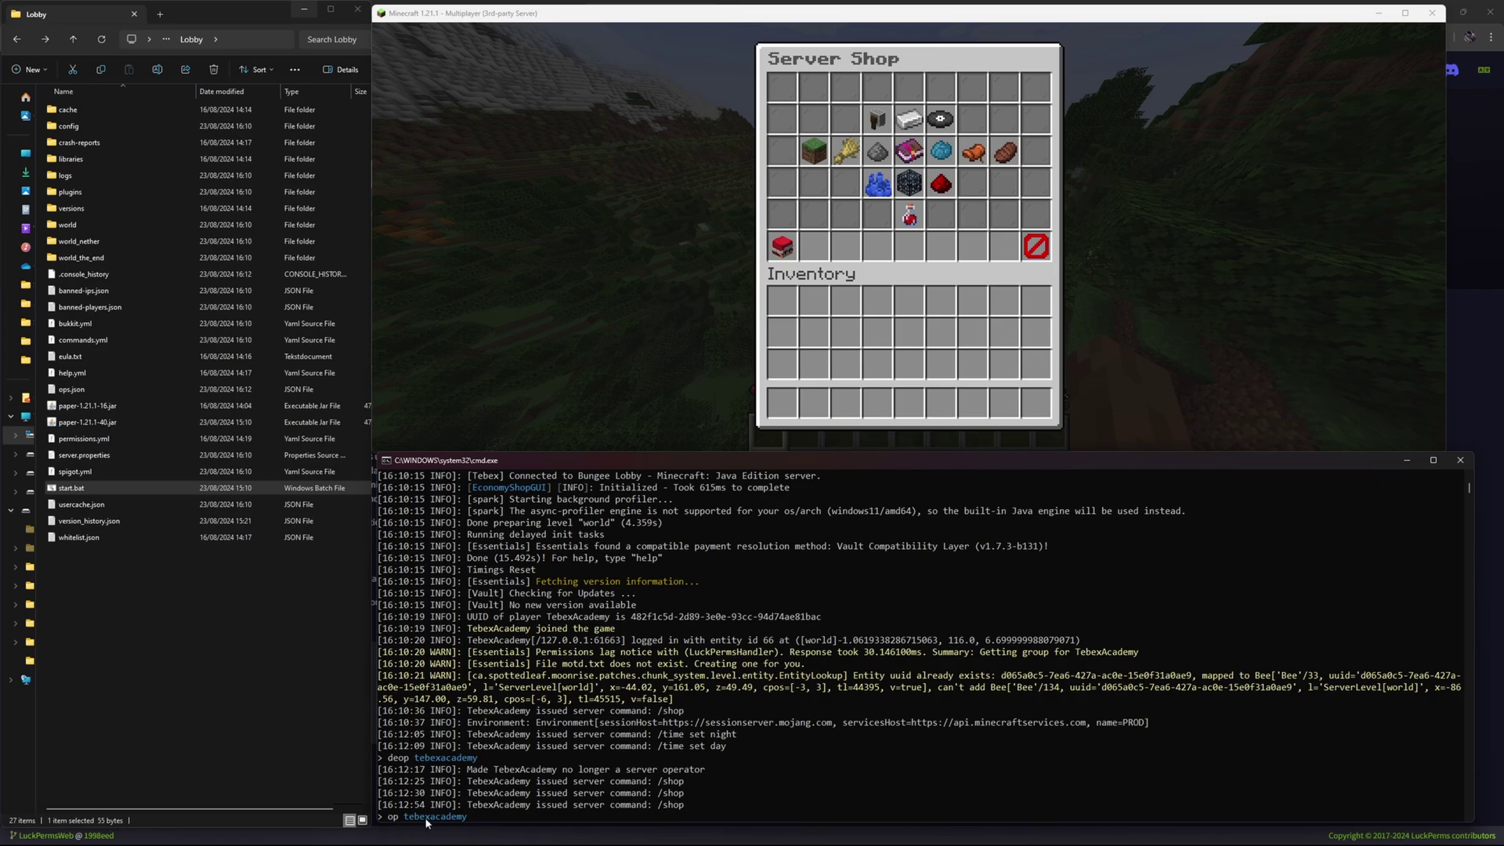
Make the player operator again and run /lp editor in chat.
key("Return")
key("alt+Tab")
key("Escape")
key("slash")
type("lp editor")
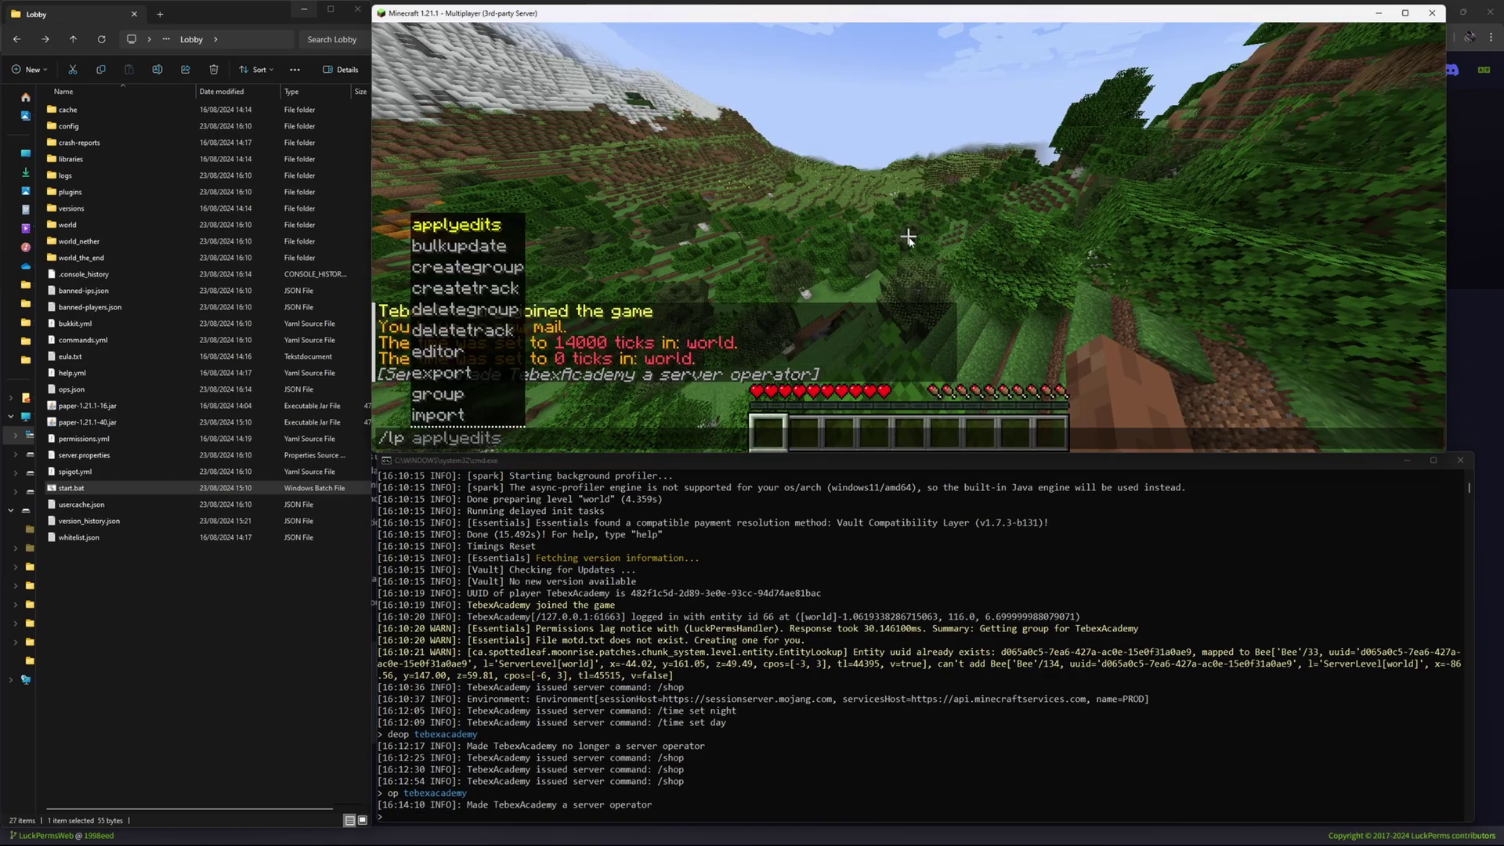
key("Return")
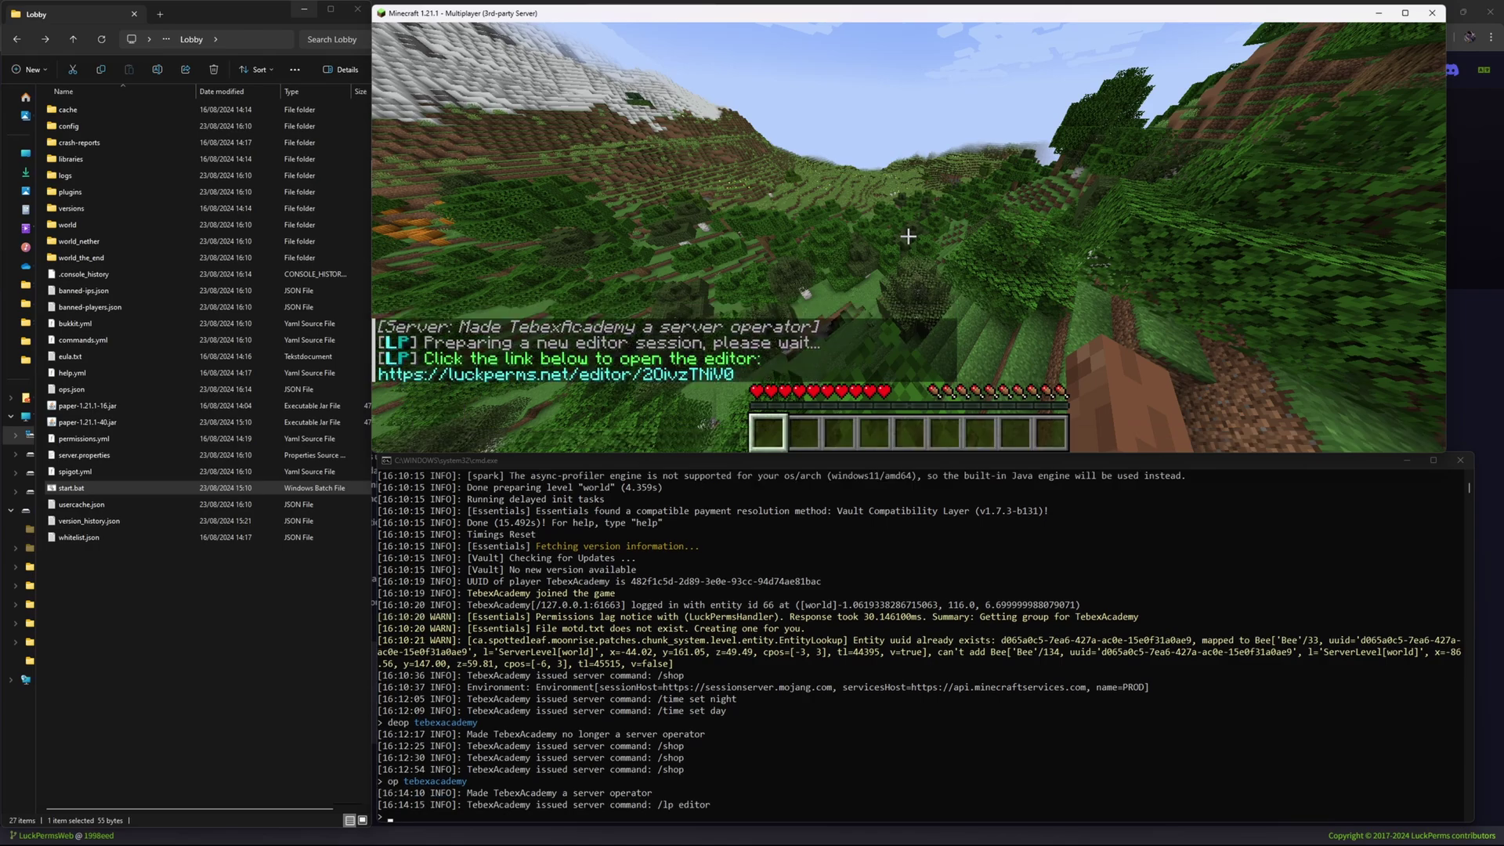
Open the editor link, then copy and run the /lp trusteditor command in chat.
key("t")
left_click(595, 379)
left_click(793, 277)
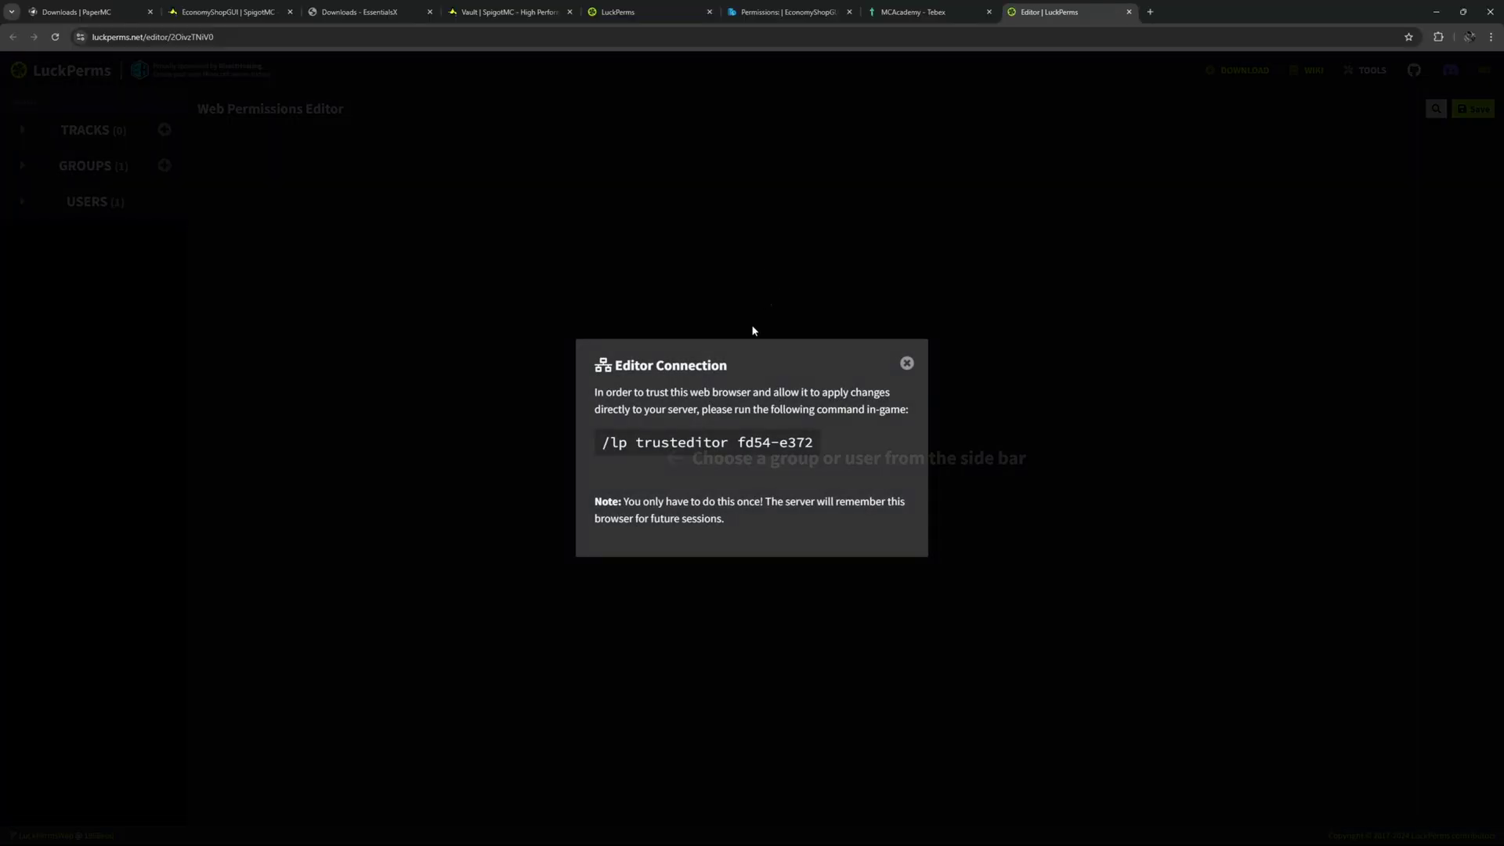
left_click(677, 443)
key("alt+Tab")
key("ctrl+v")
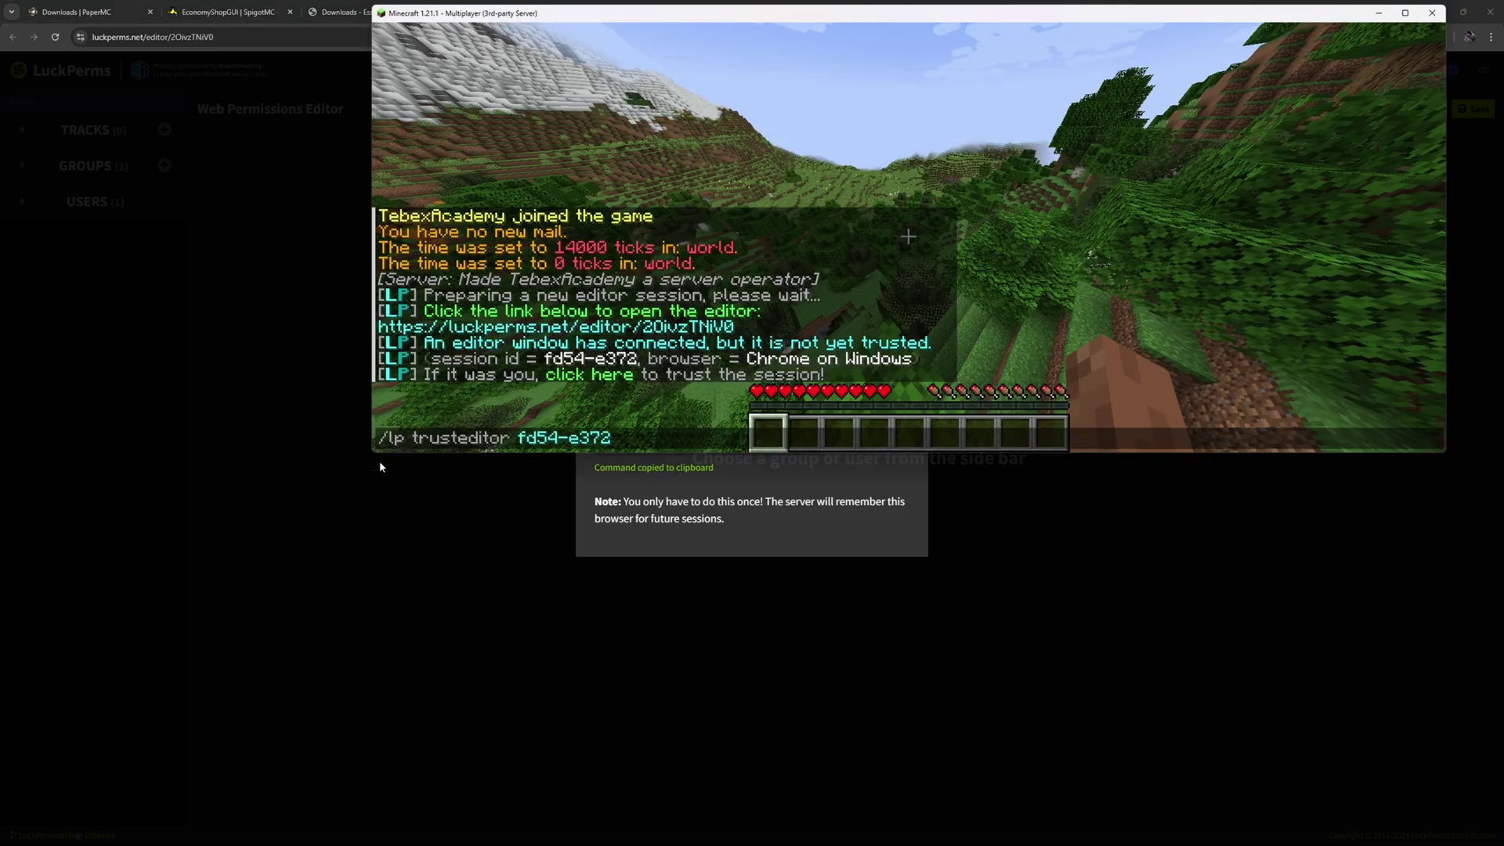
key("Return")
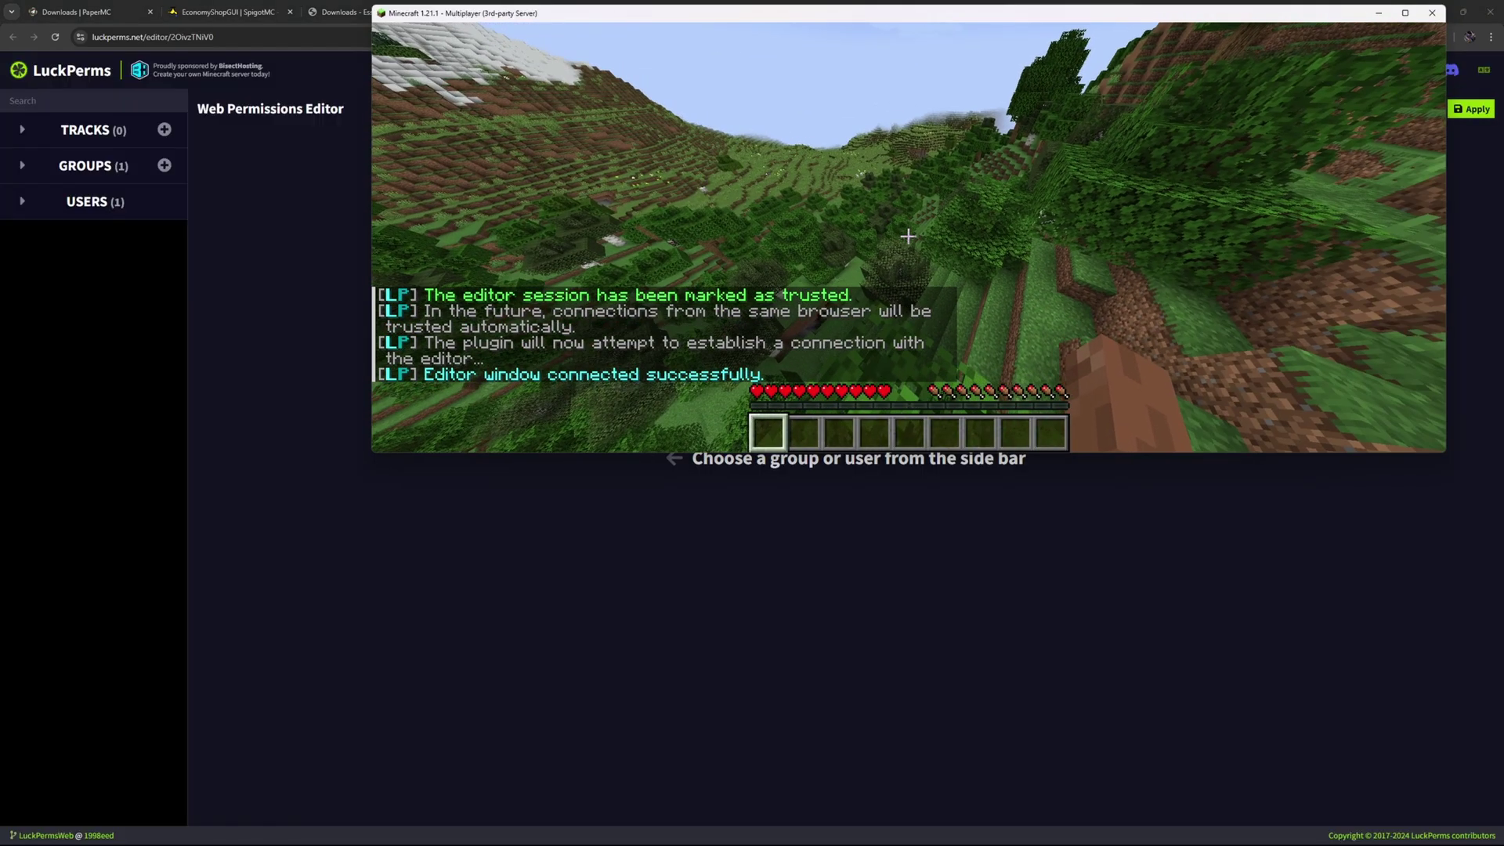
key("alt+Tab")
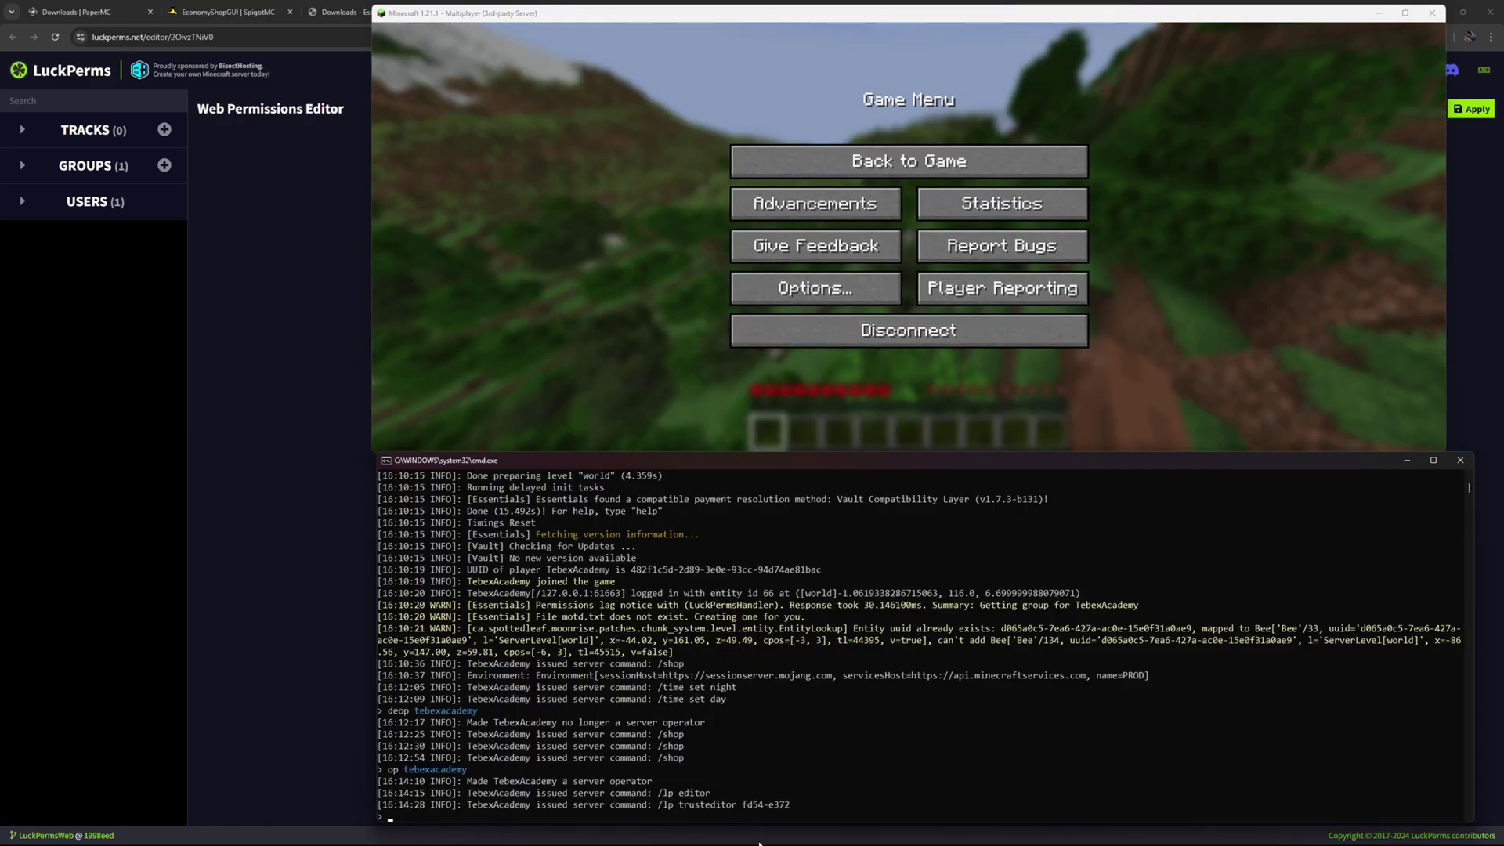
Open the default group in the LuckPerms web editor.
left_click(356, 265)
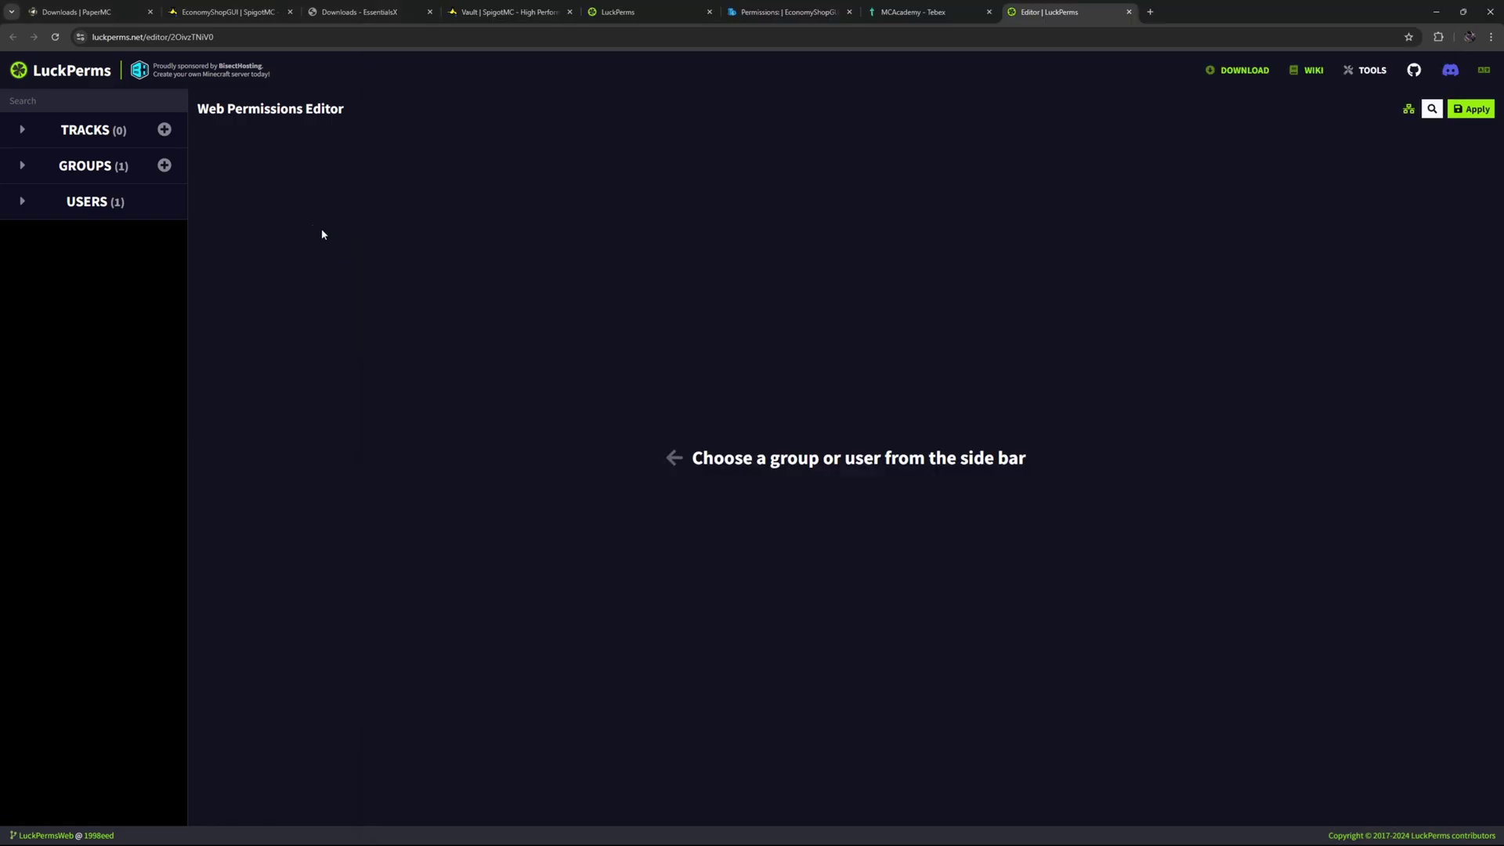
left_click(22, 168)
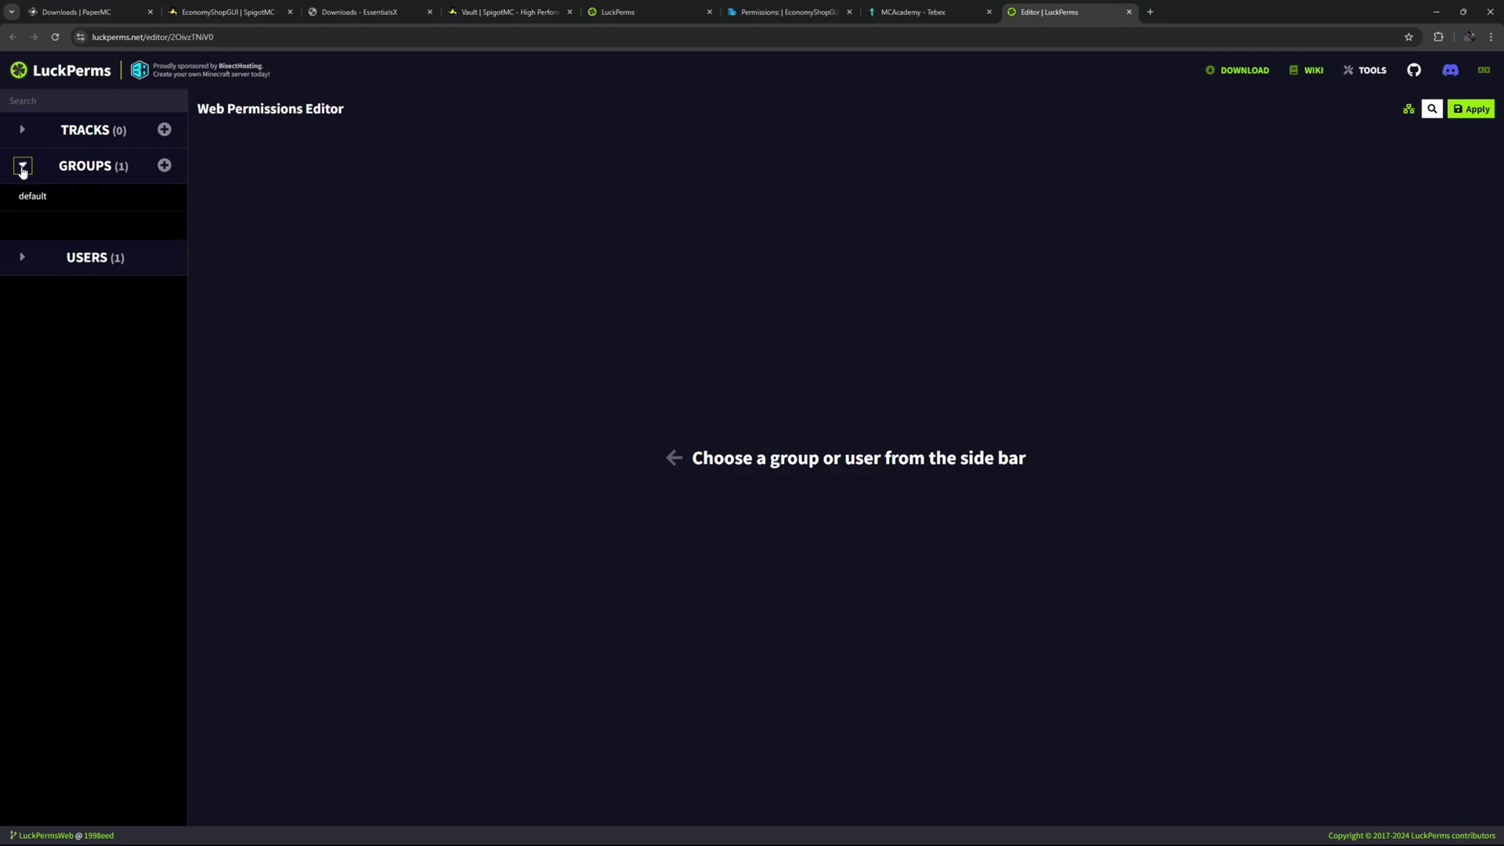
left_click(32, 197)
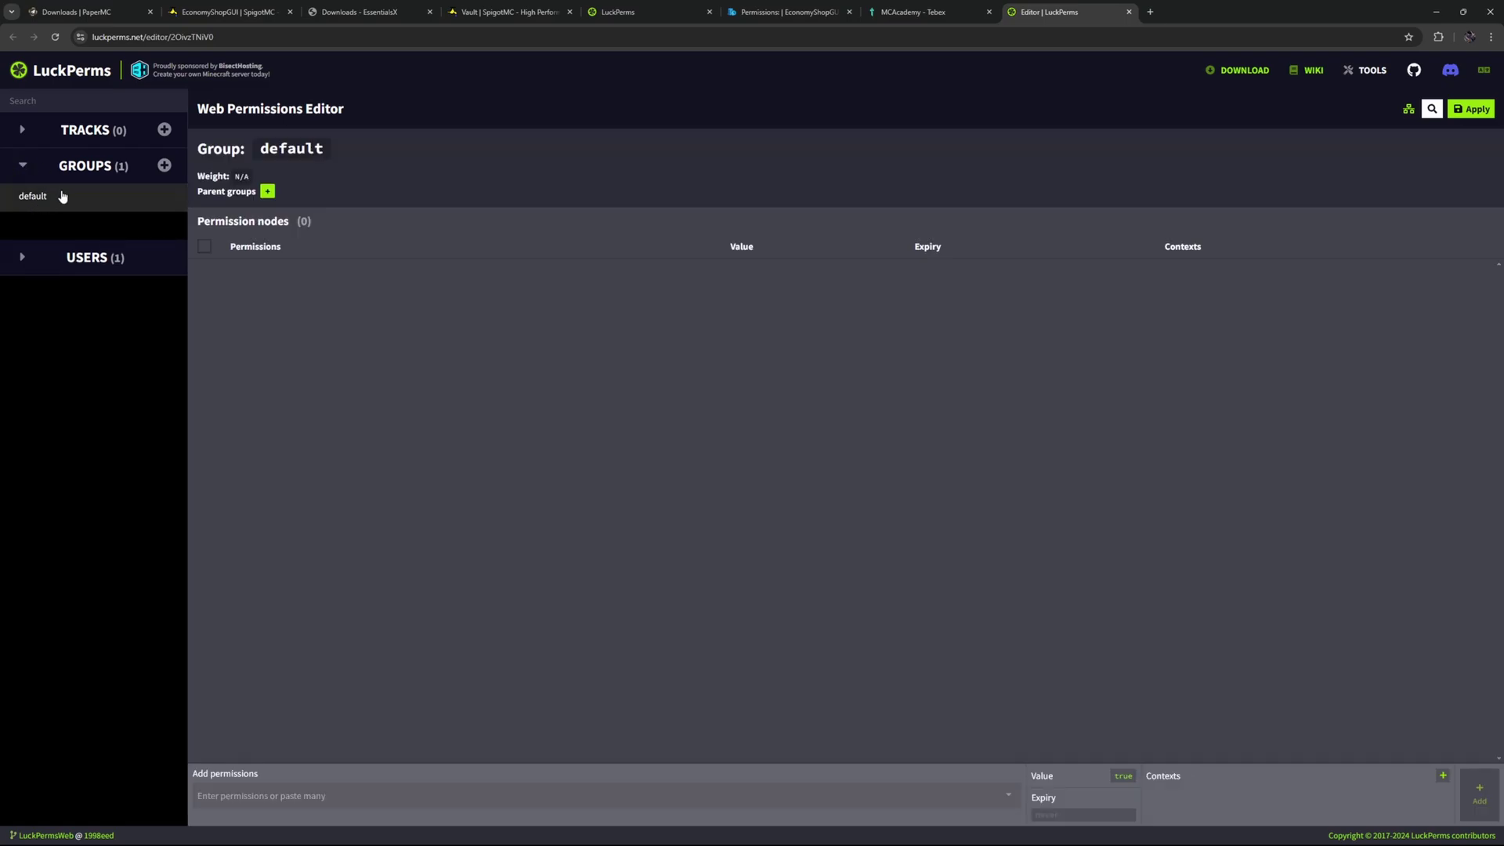
Copy the EconomyShopGUI.shop.all node from the EconomyShopGUI permissions wiki page.
left_click(359, 11)
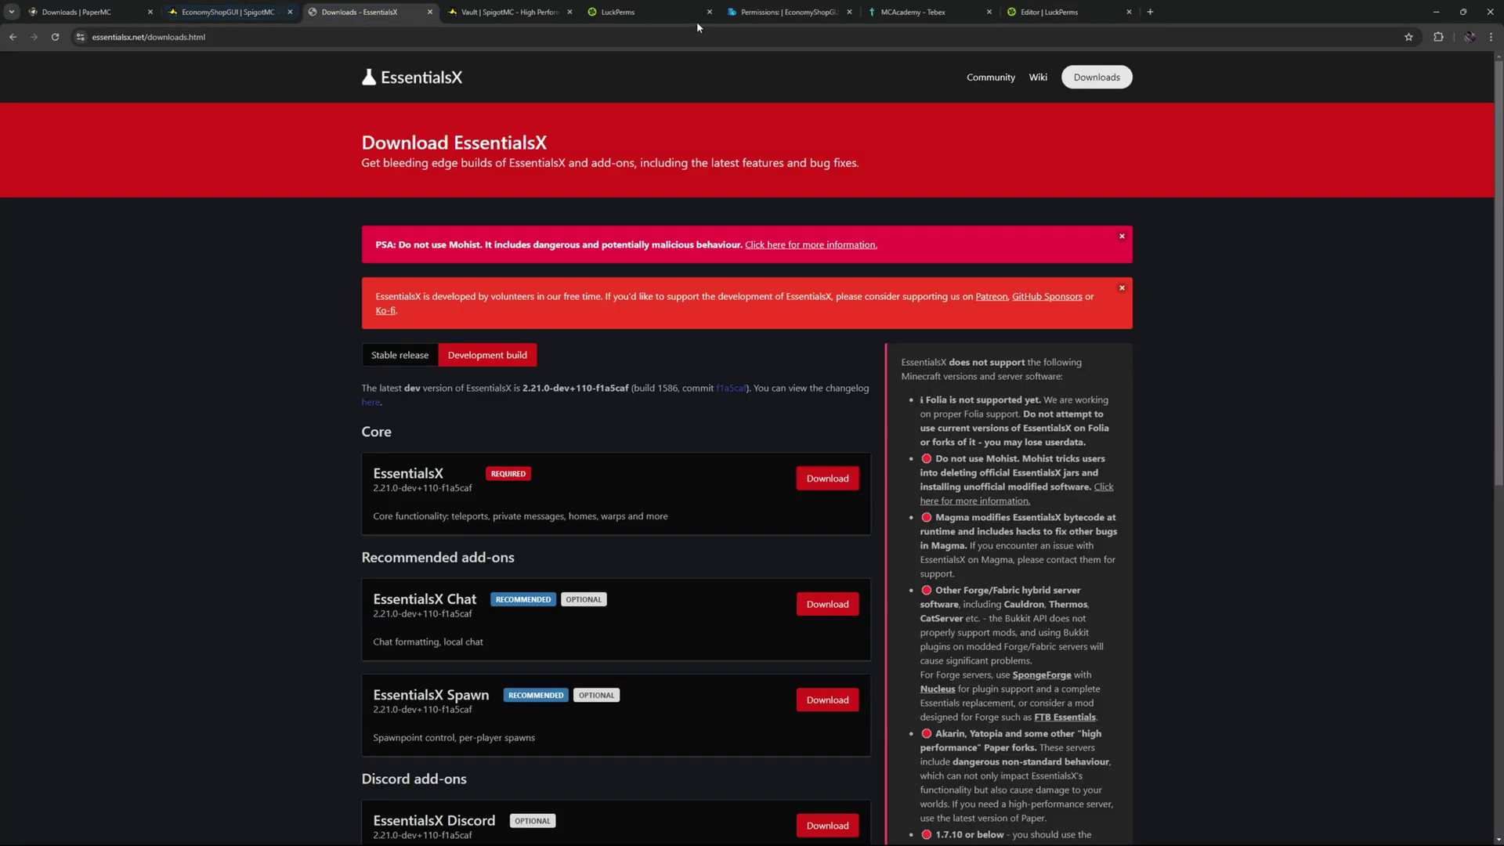
left_click(787, 12)
scroll(583, 517, "down", 1)
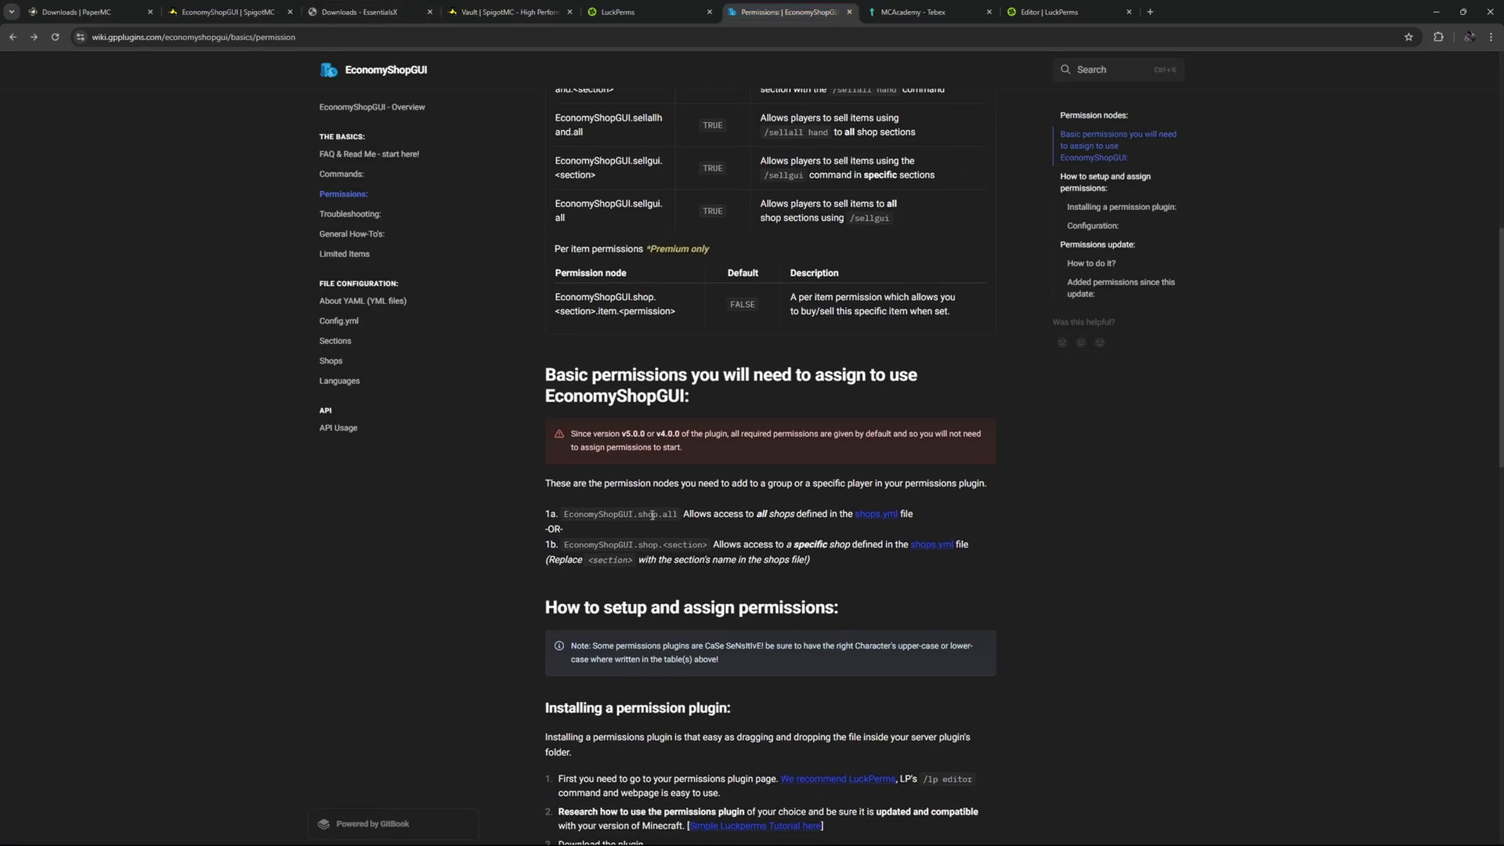
left_click_drag(693, 513, 829, 513)
left_click(641, 513)
left_click_drag(678, 513, 659, 513)
left_click_drag(566, 517, 563, 515)
key("ctrl+c")
left_click(619, 11)
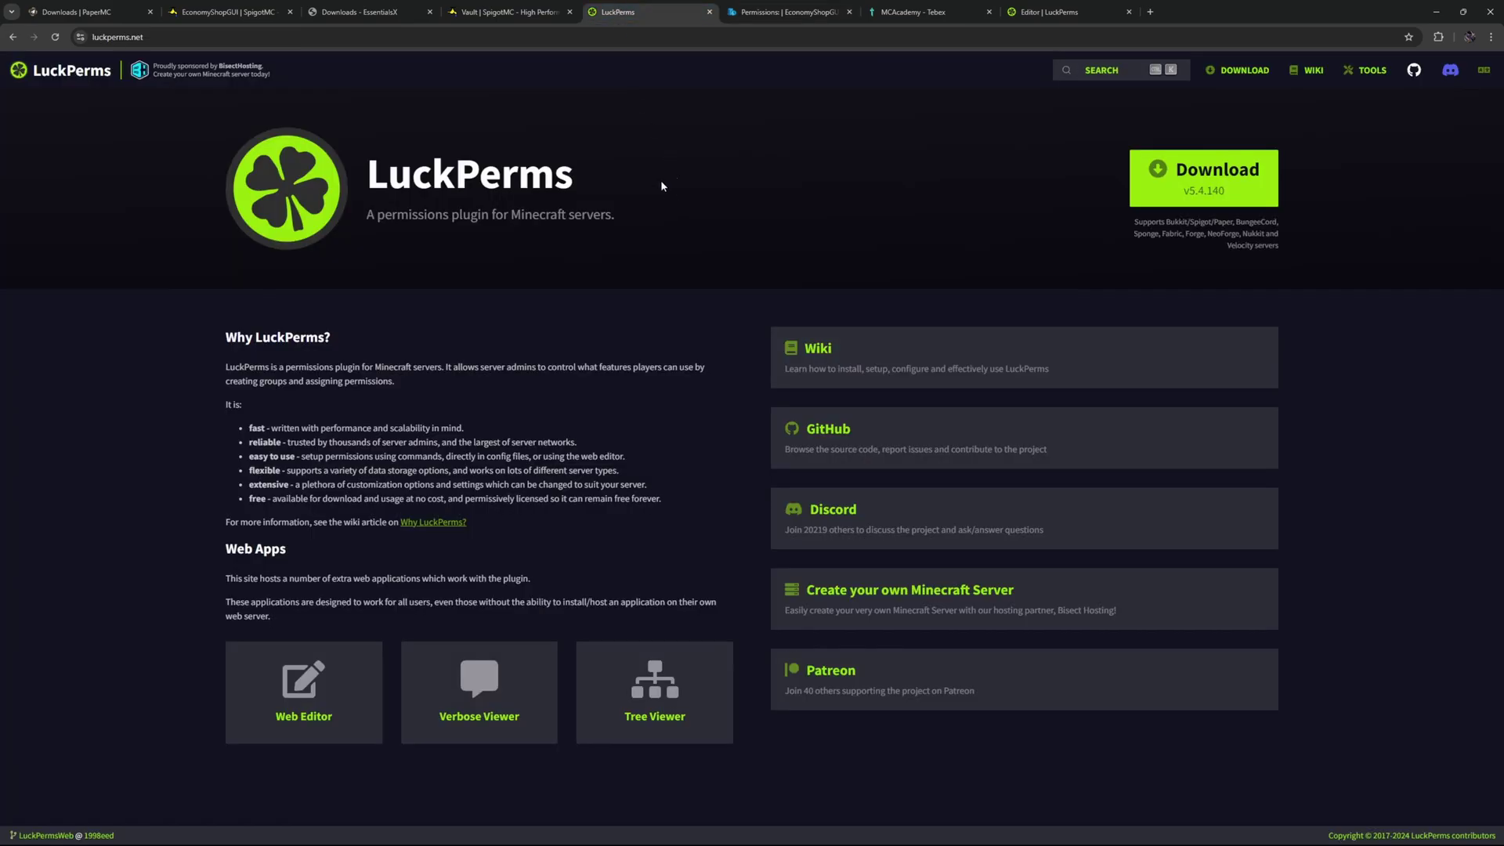
left_click(1083, 11)
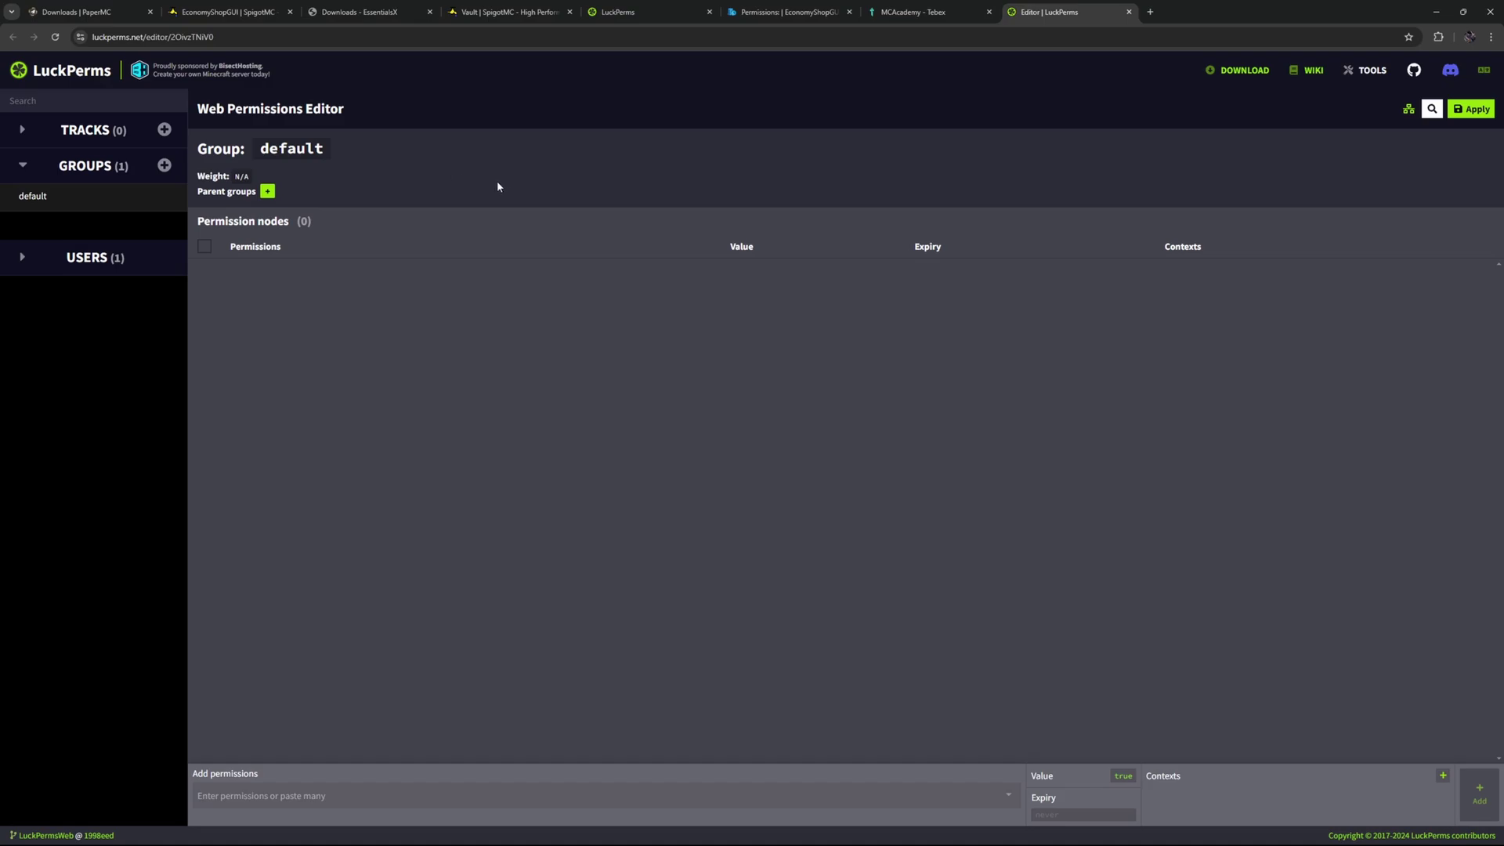
Add economyshopgui.shop.all with value false to the default group and apply it.
left_click(252, 796)
key("ctrl+v")
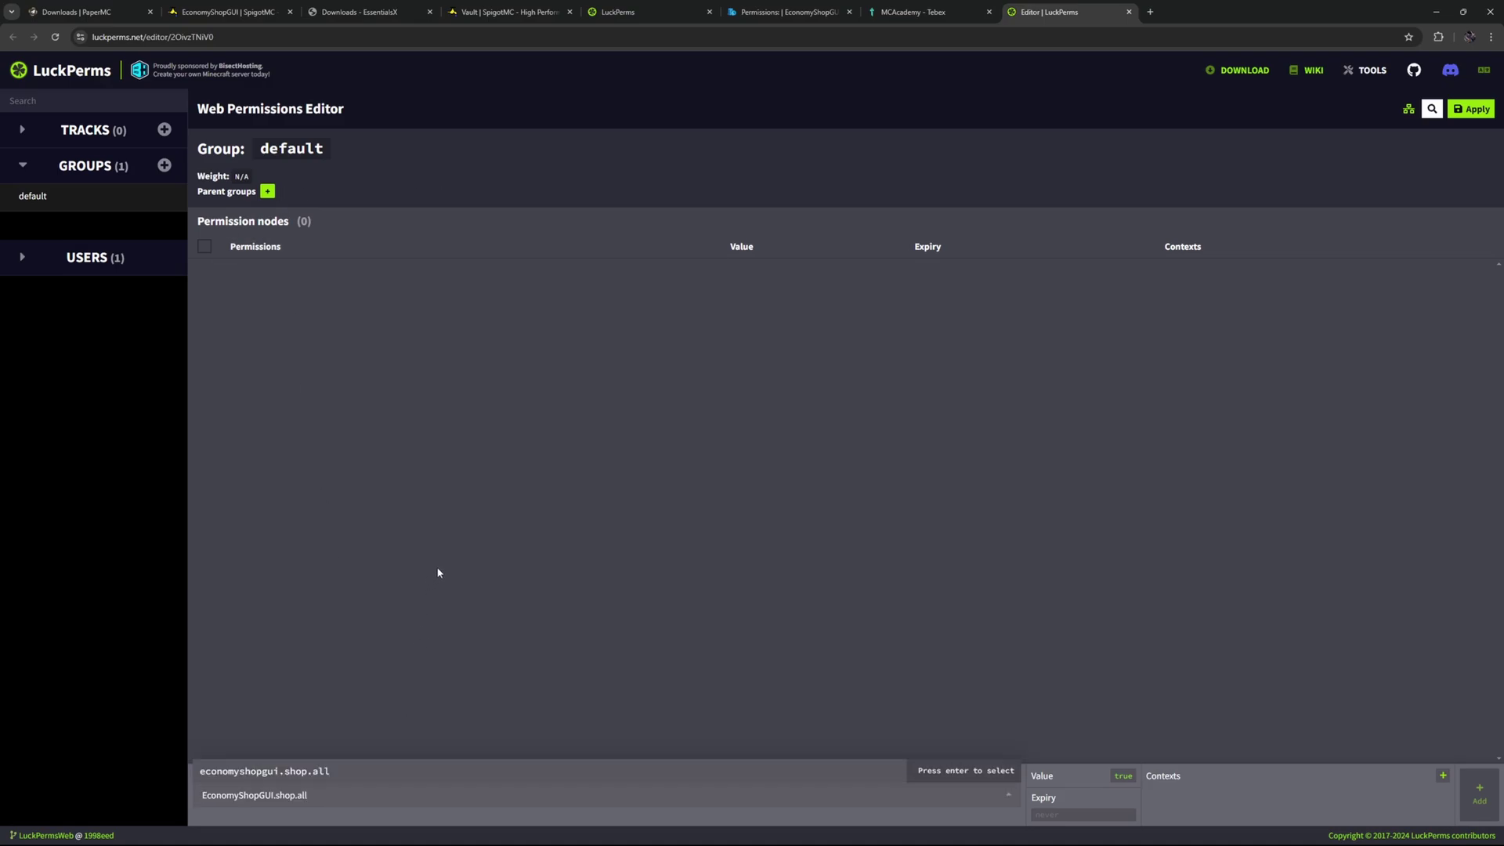
left_click(322, 772)
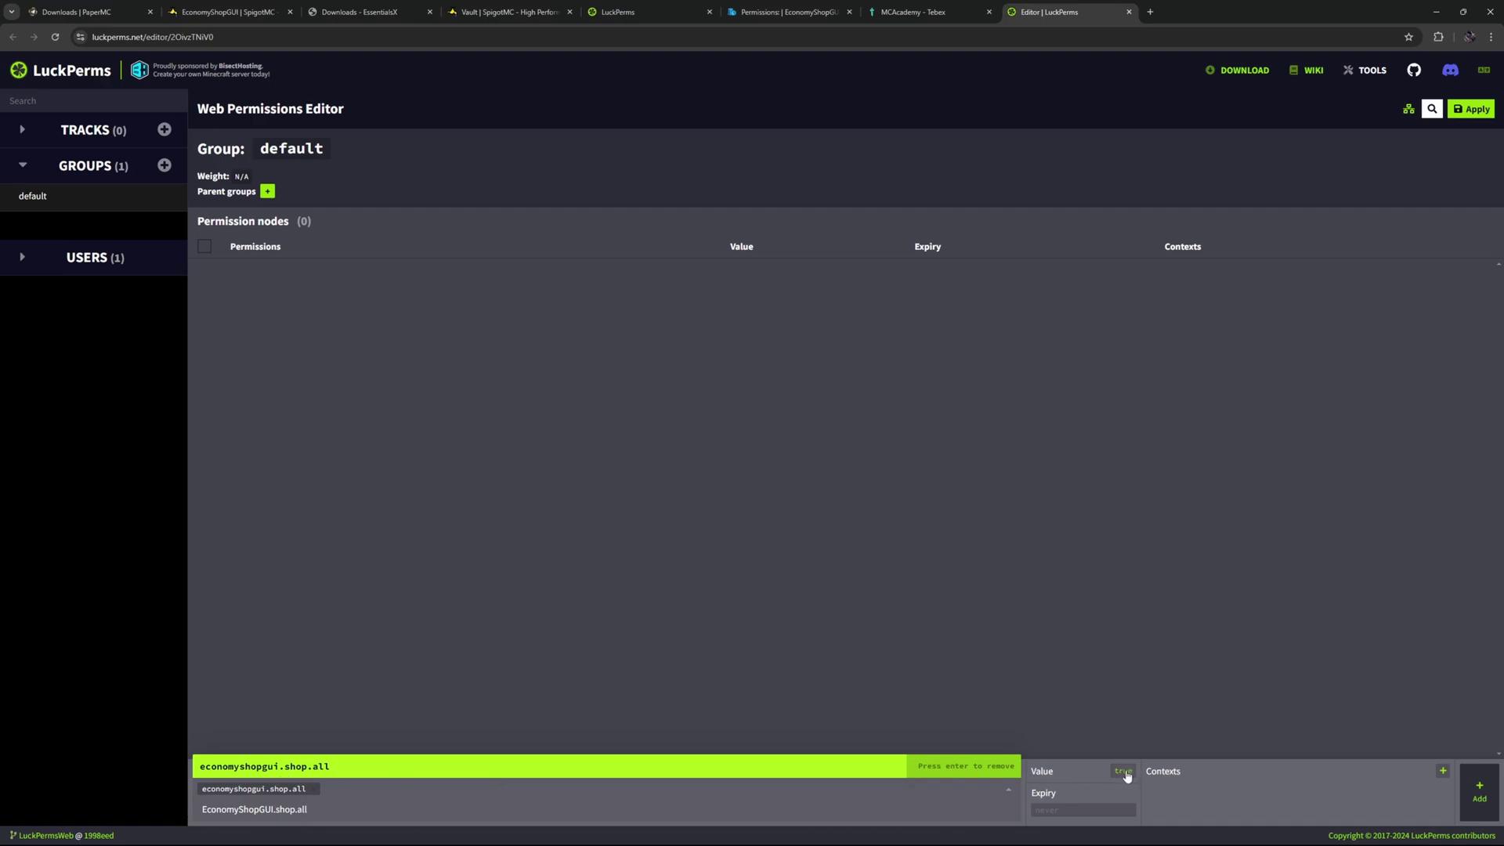
left_click(1123, 772)
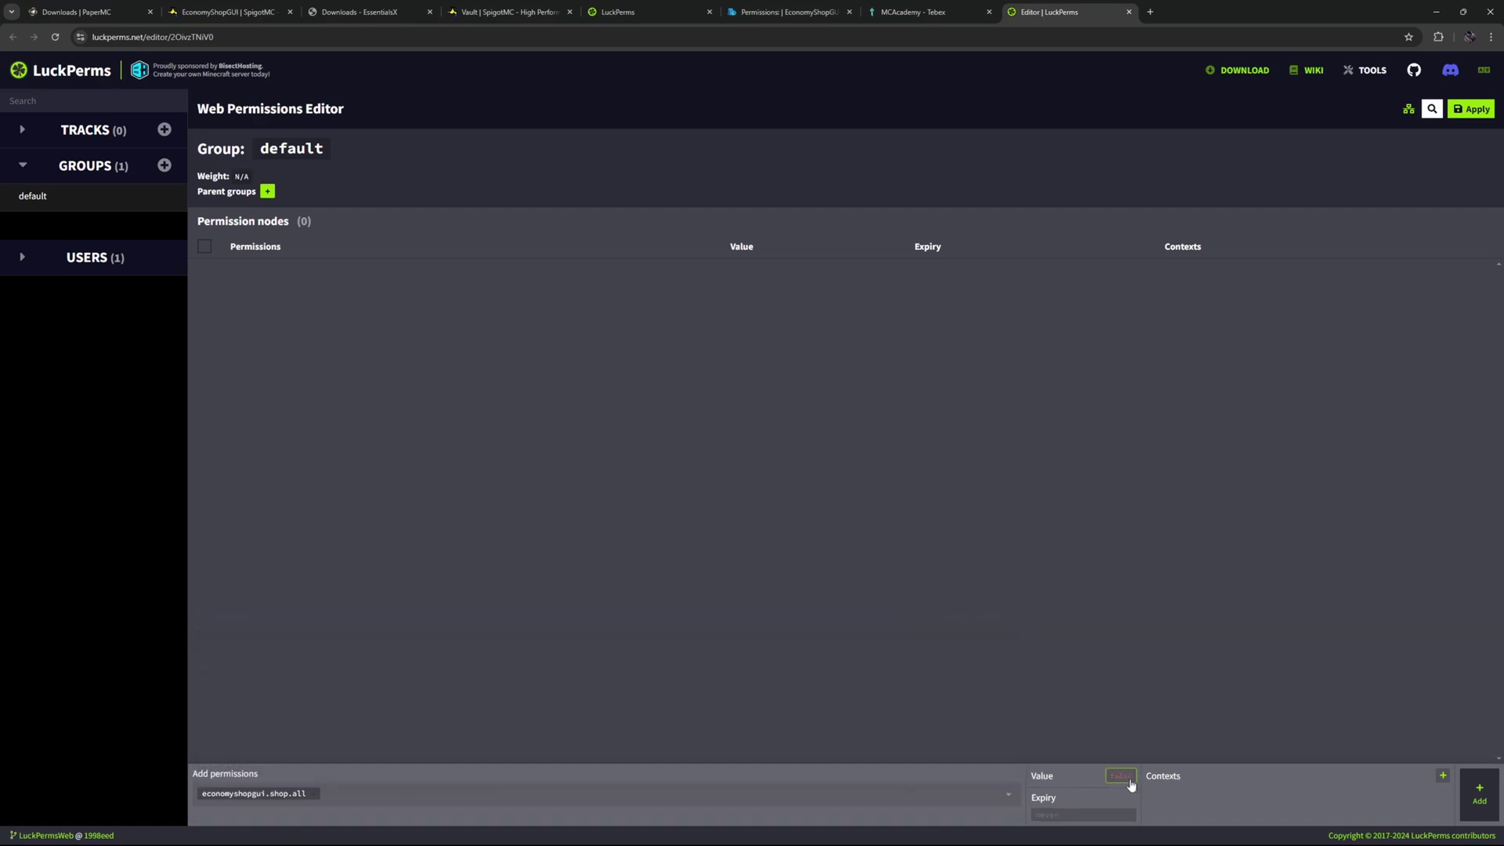
left_click(1479, 794)
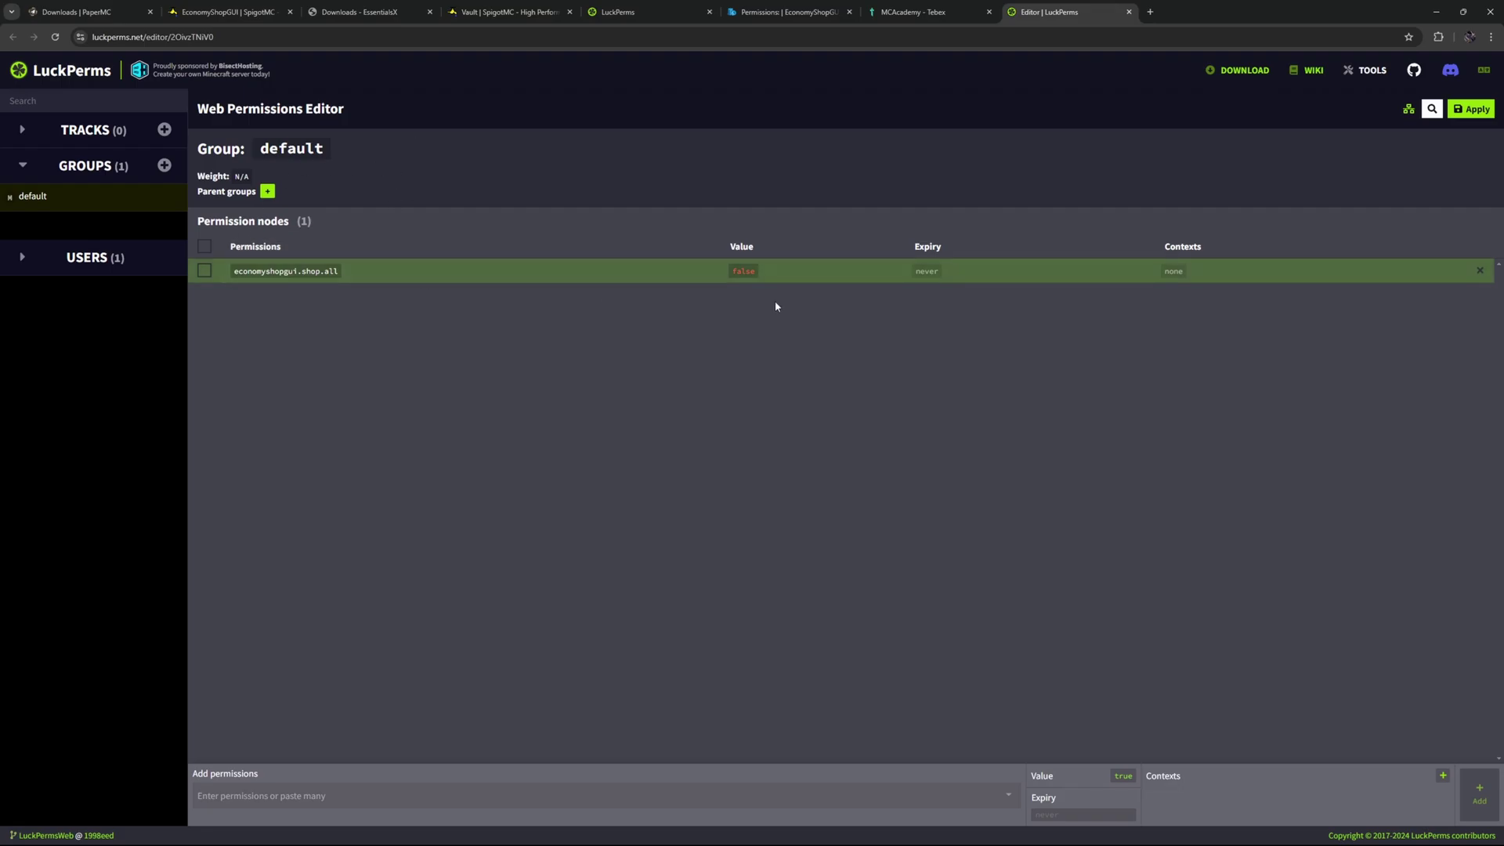
left_click(1477, 112)
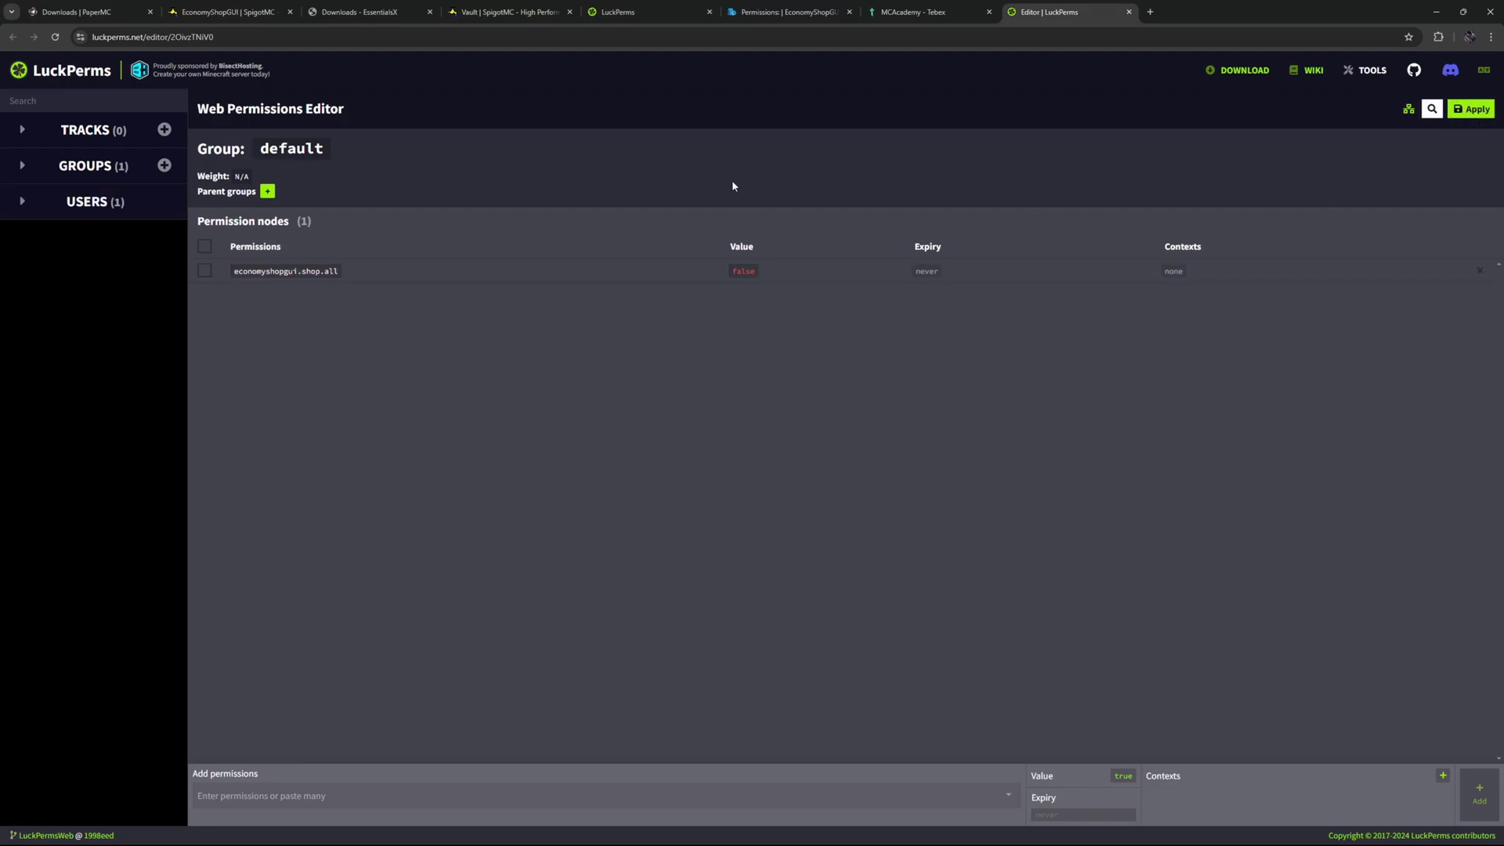
With the player deopped from the console, run /shop in Minecraft chat.
key("alt+Tab")
key("t")
key("alt+Tab")
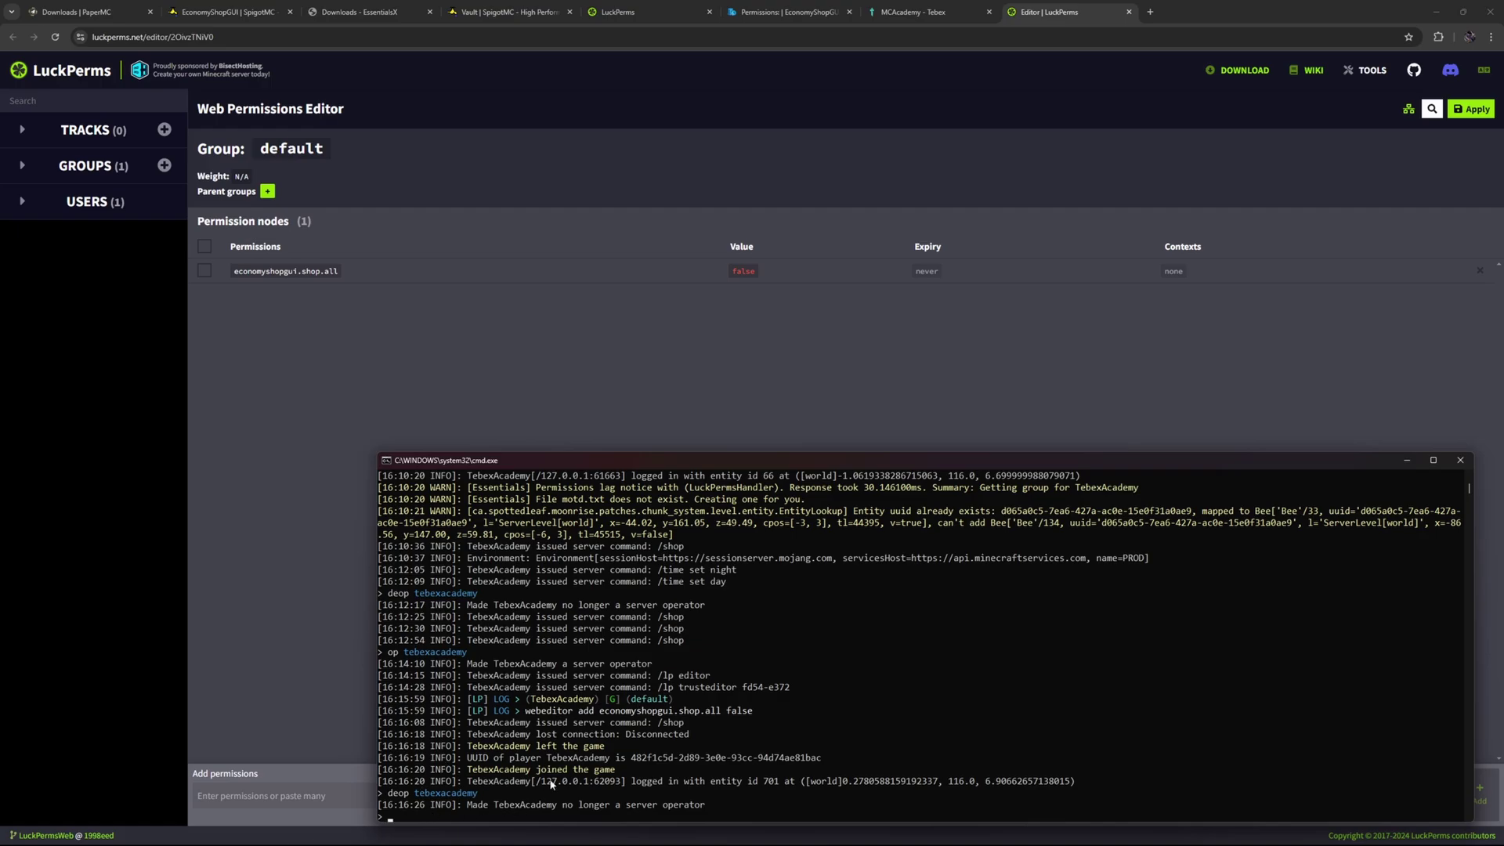
key("alt+Tab")
type("/shop")
key("Return")
Try the Music, Miscellaneous, Food, Redstone and Enchantments sections, all denied, then close the shop.
left_click(941, 119)
left_click(972, 151)
left_click(1008, 155)
left_click(941, 183)
left_click(910, 151)
key("Escape")
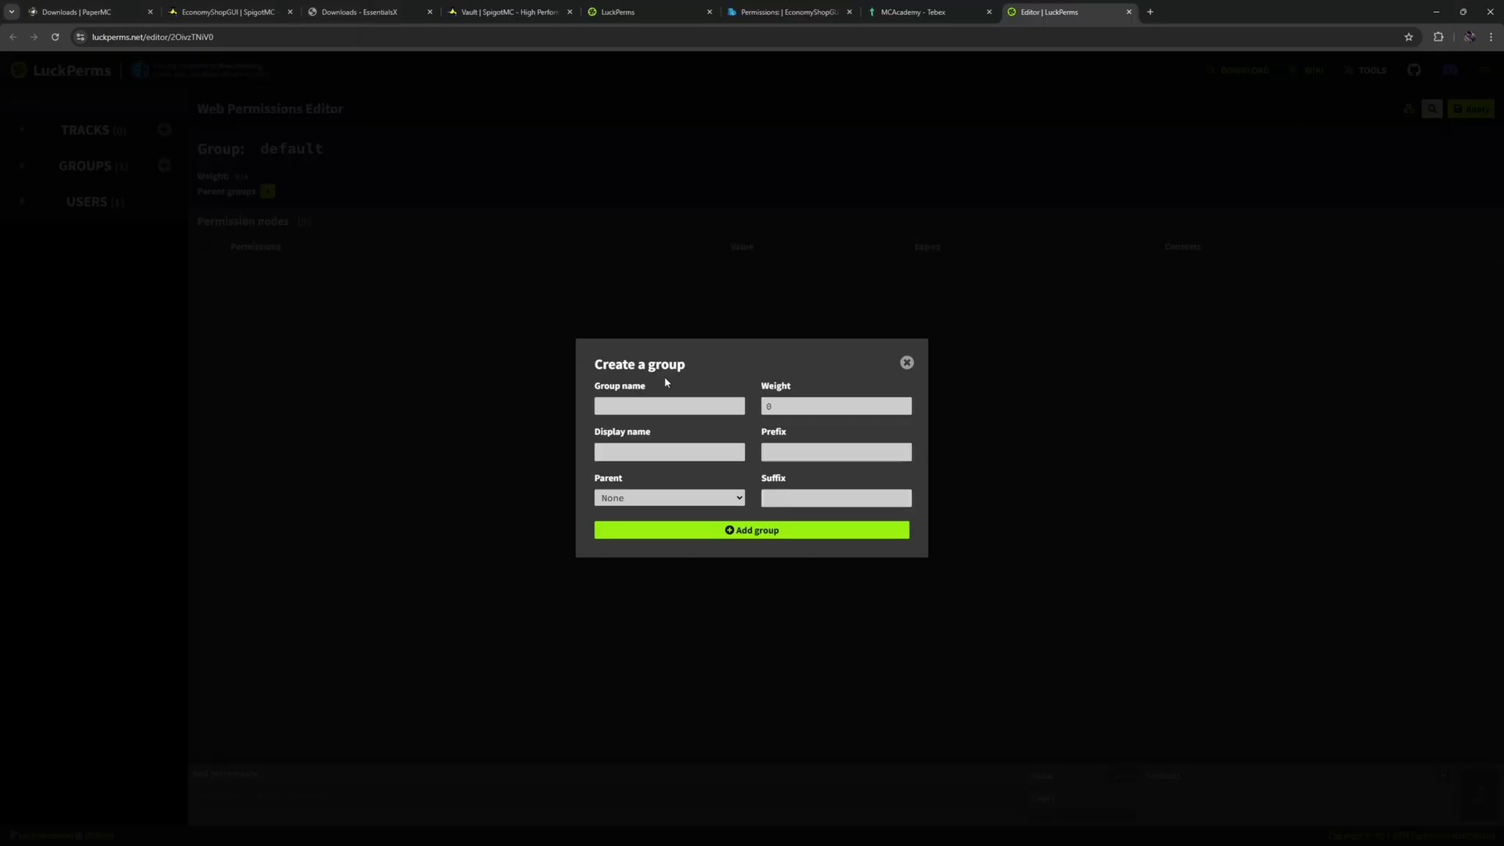
Create the LuckPerms group 'vip' with display name 'VIP'.
left_click(657, 404)
type("vip")
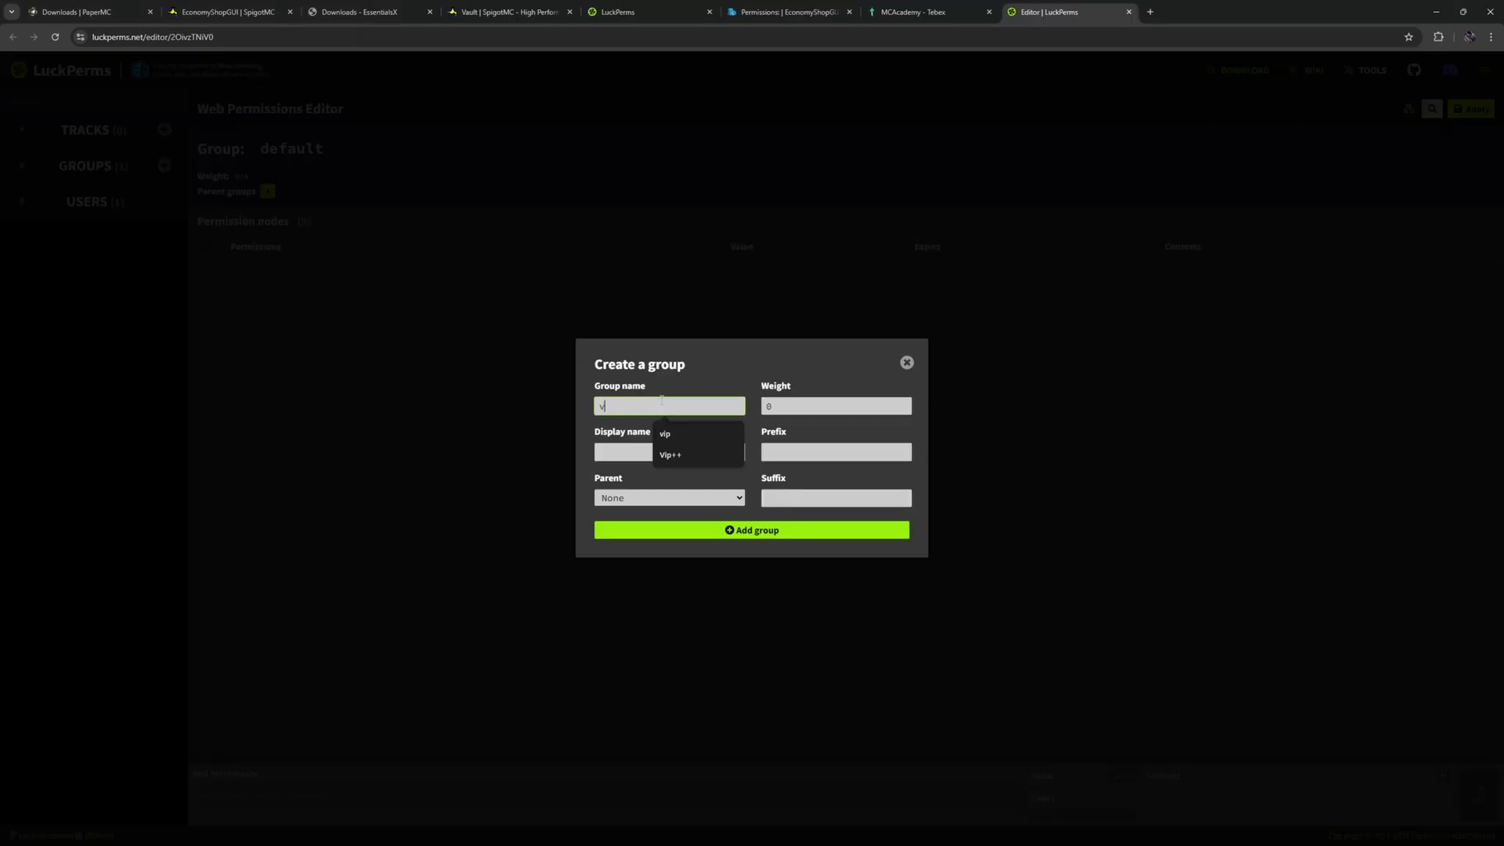
left_click(632, 460)
type("VIP")
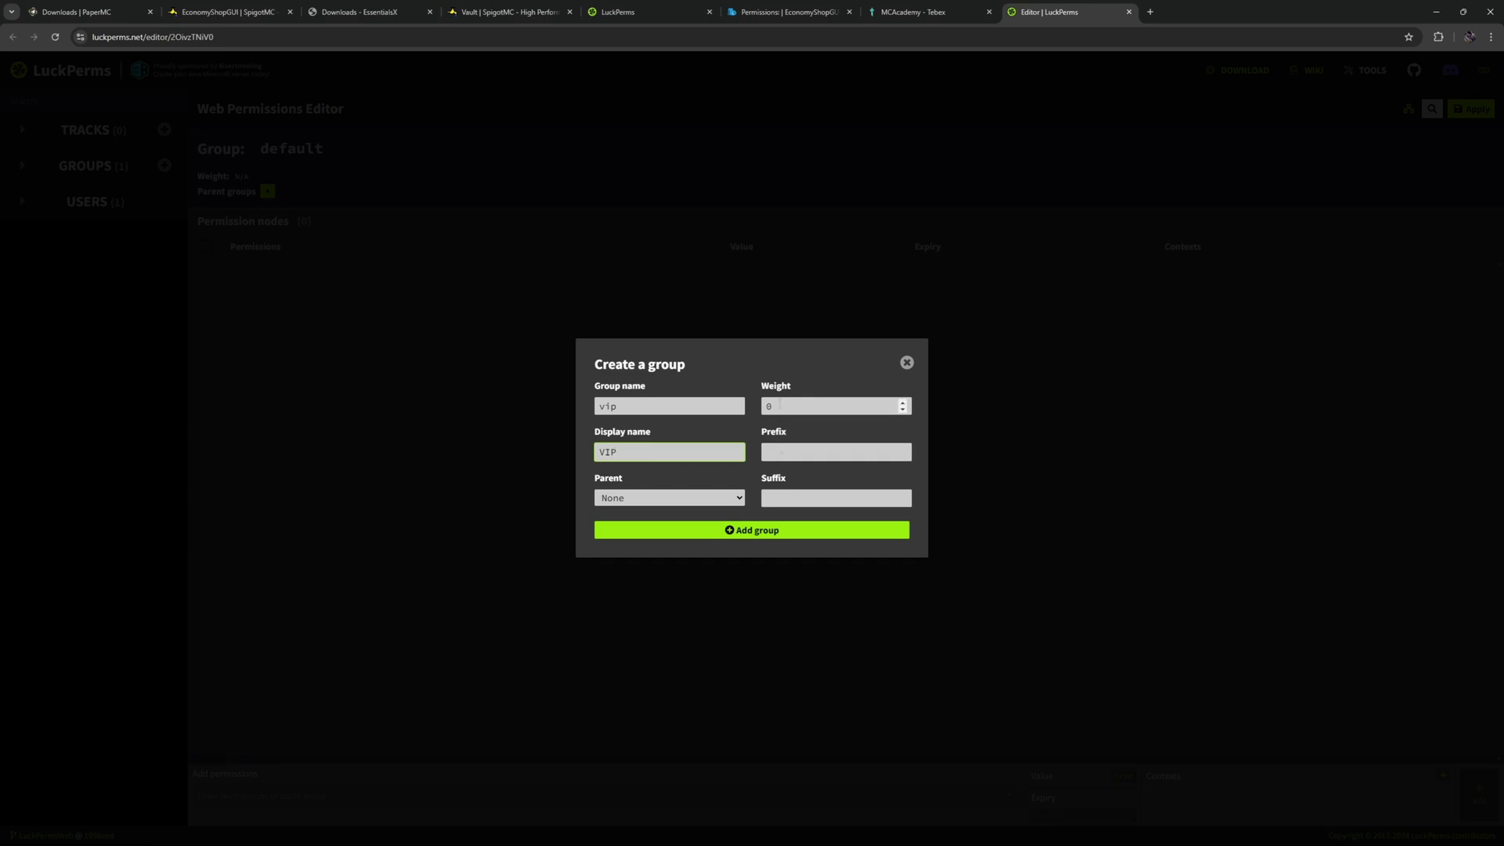
left_click(746, 533)
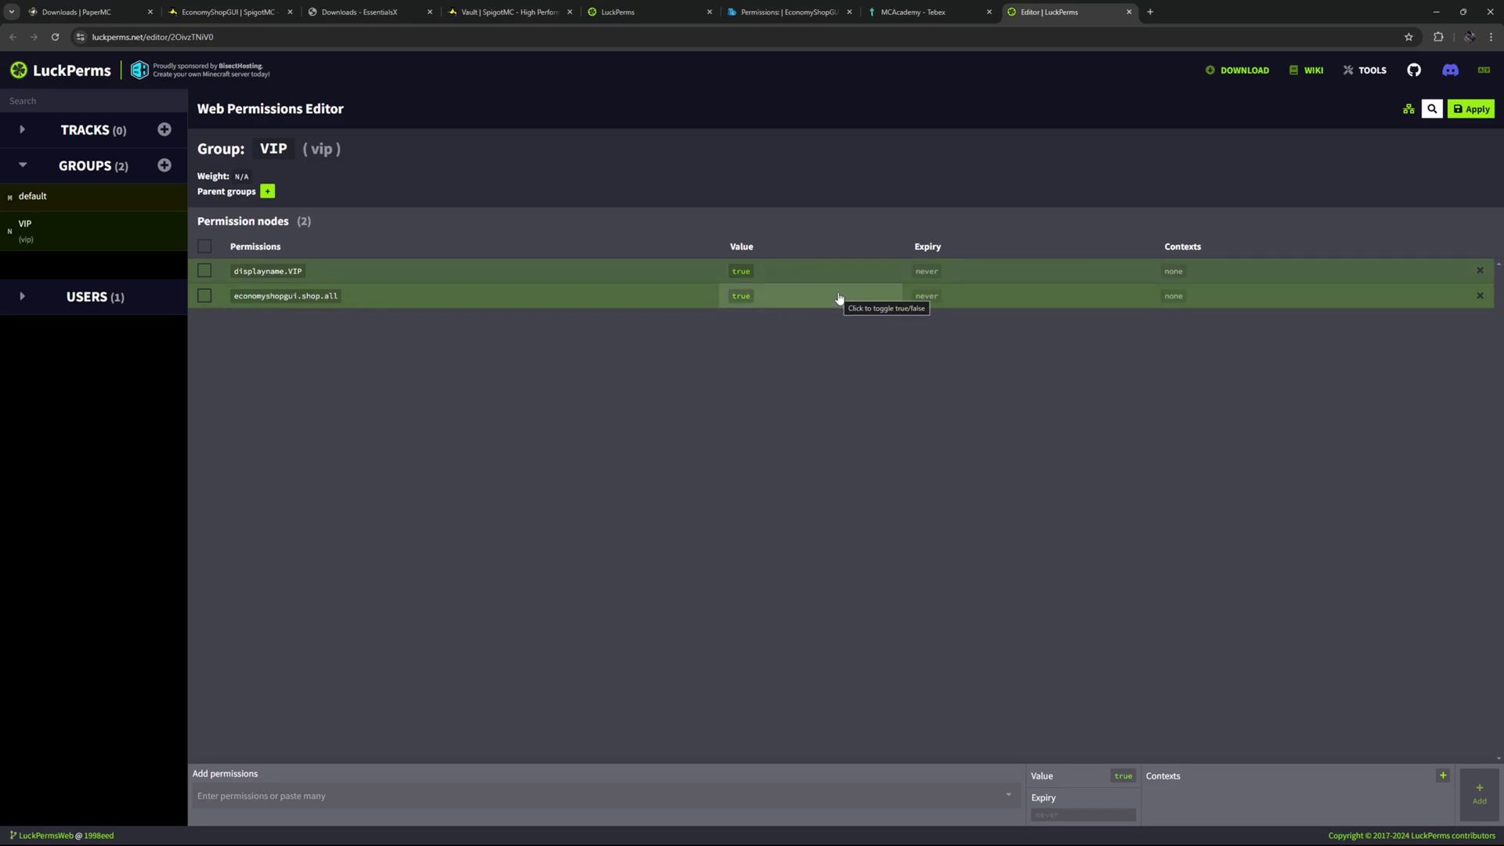
Remove economyshopgui.shop.all from the default group and the VIP group.
left_click(79, 198)
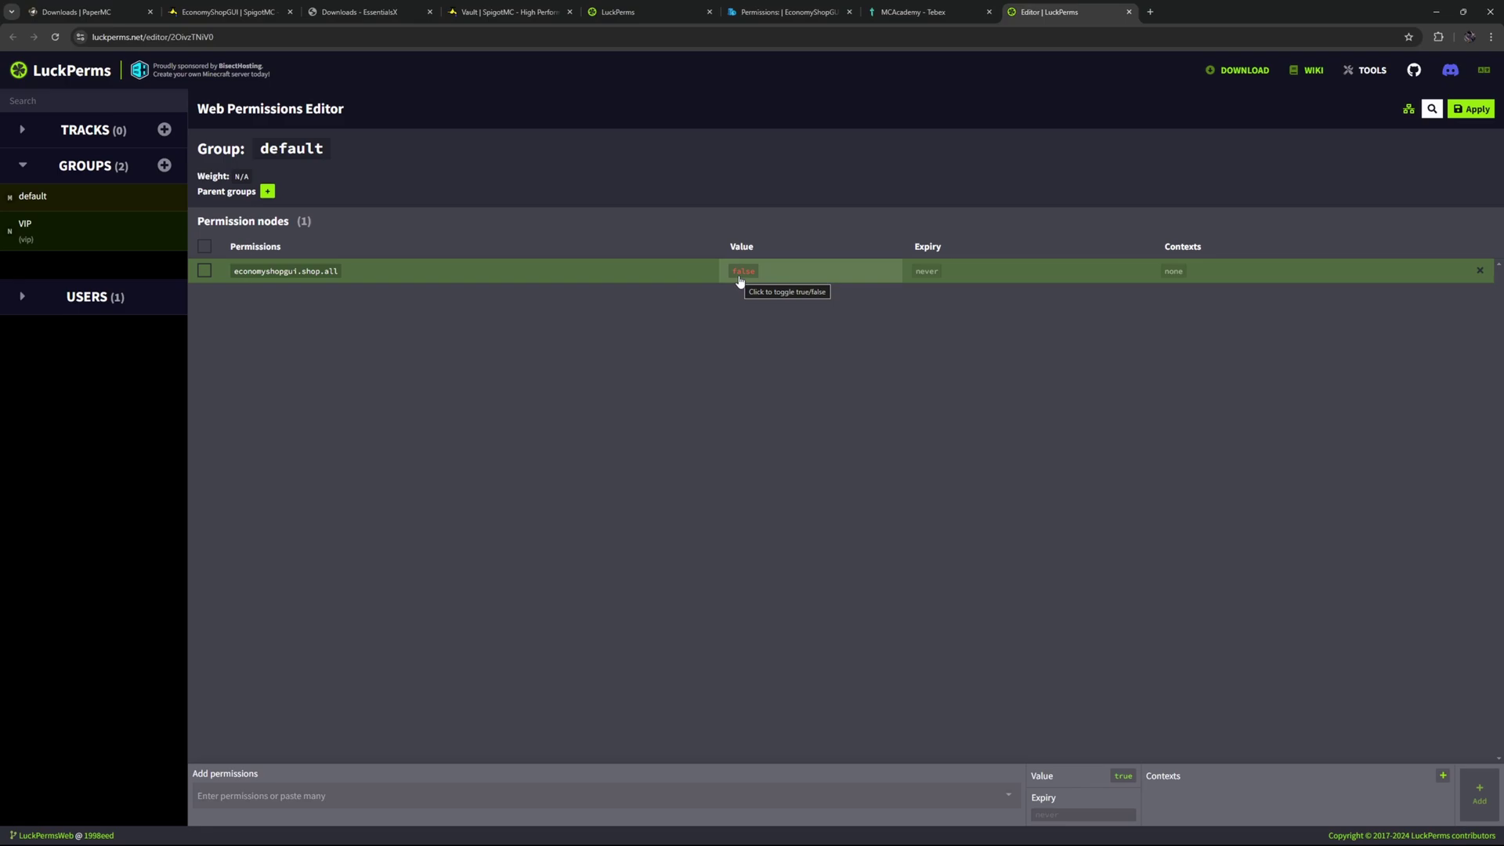
left_click(1480, 270)
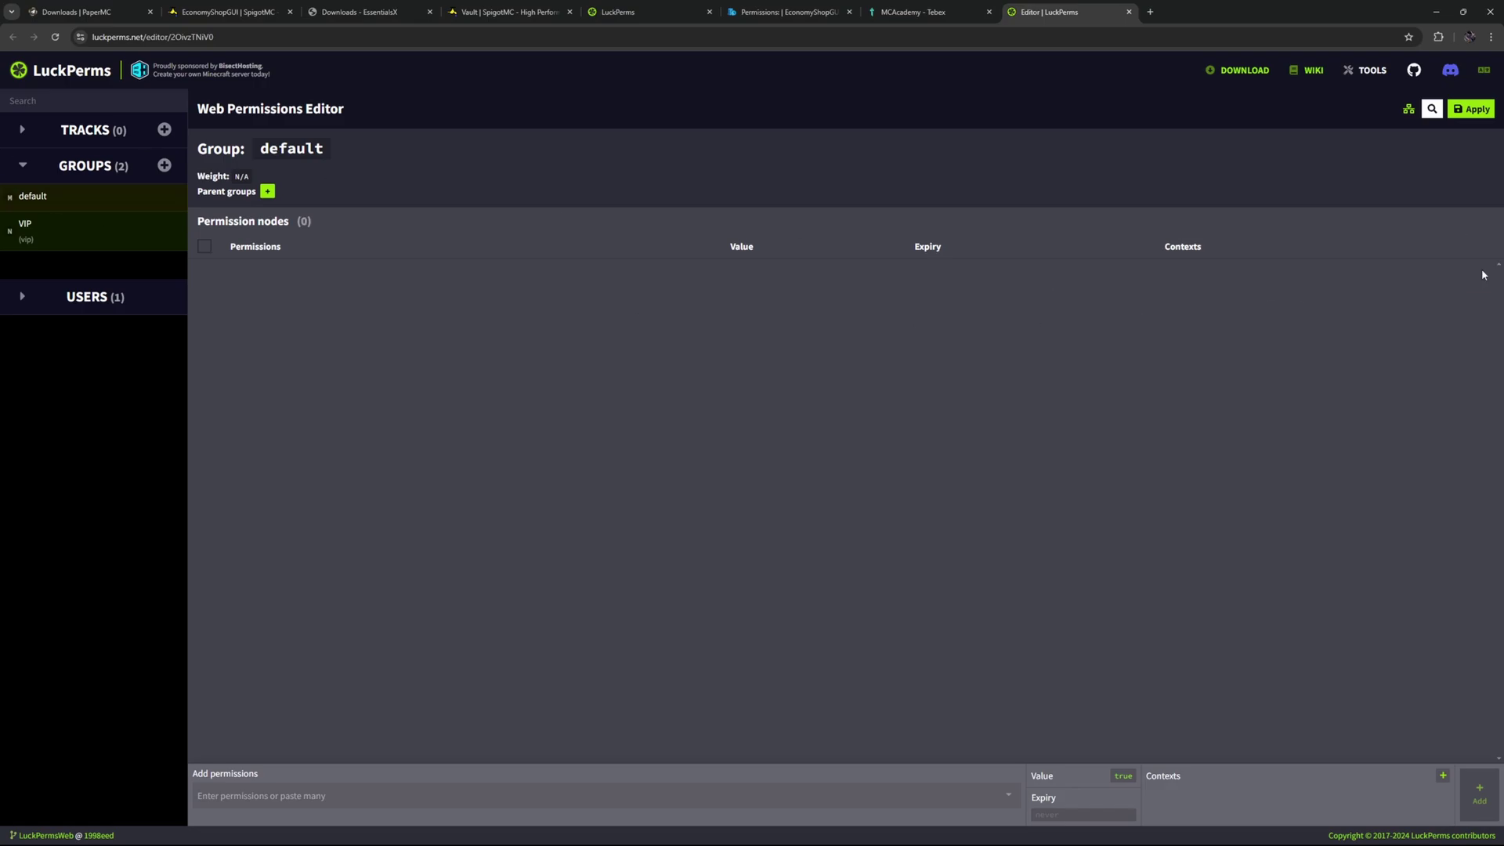
left_click(31, 229)
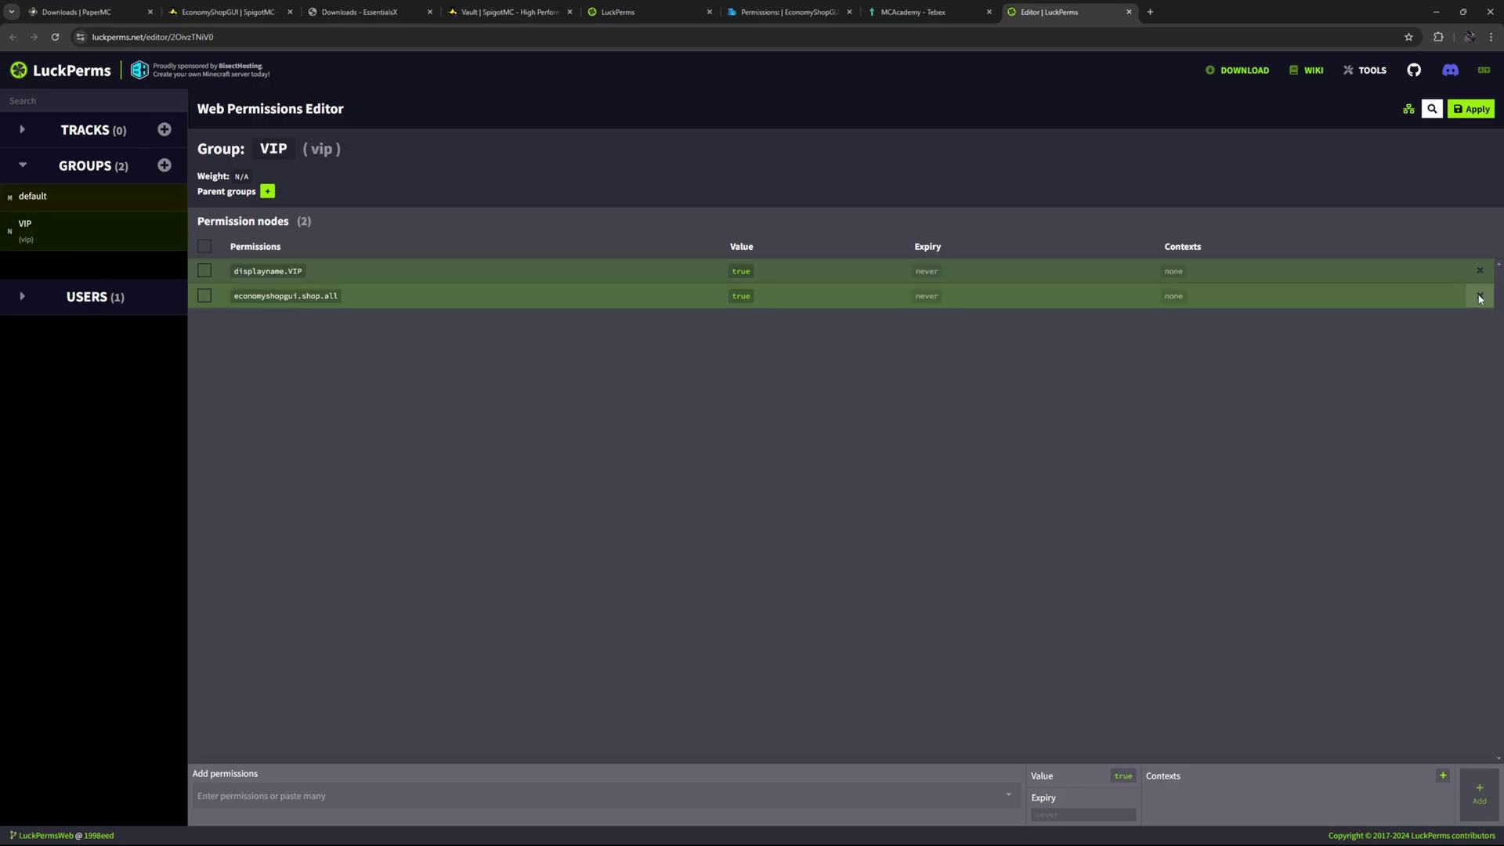
left_click(1480, 296)
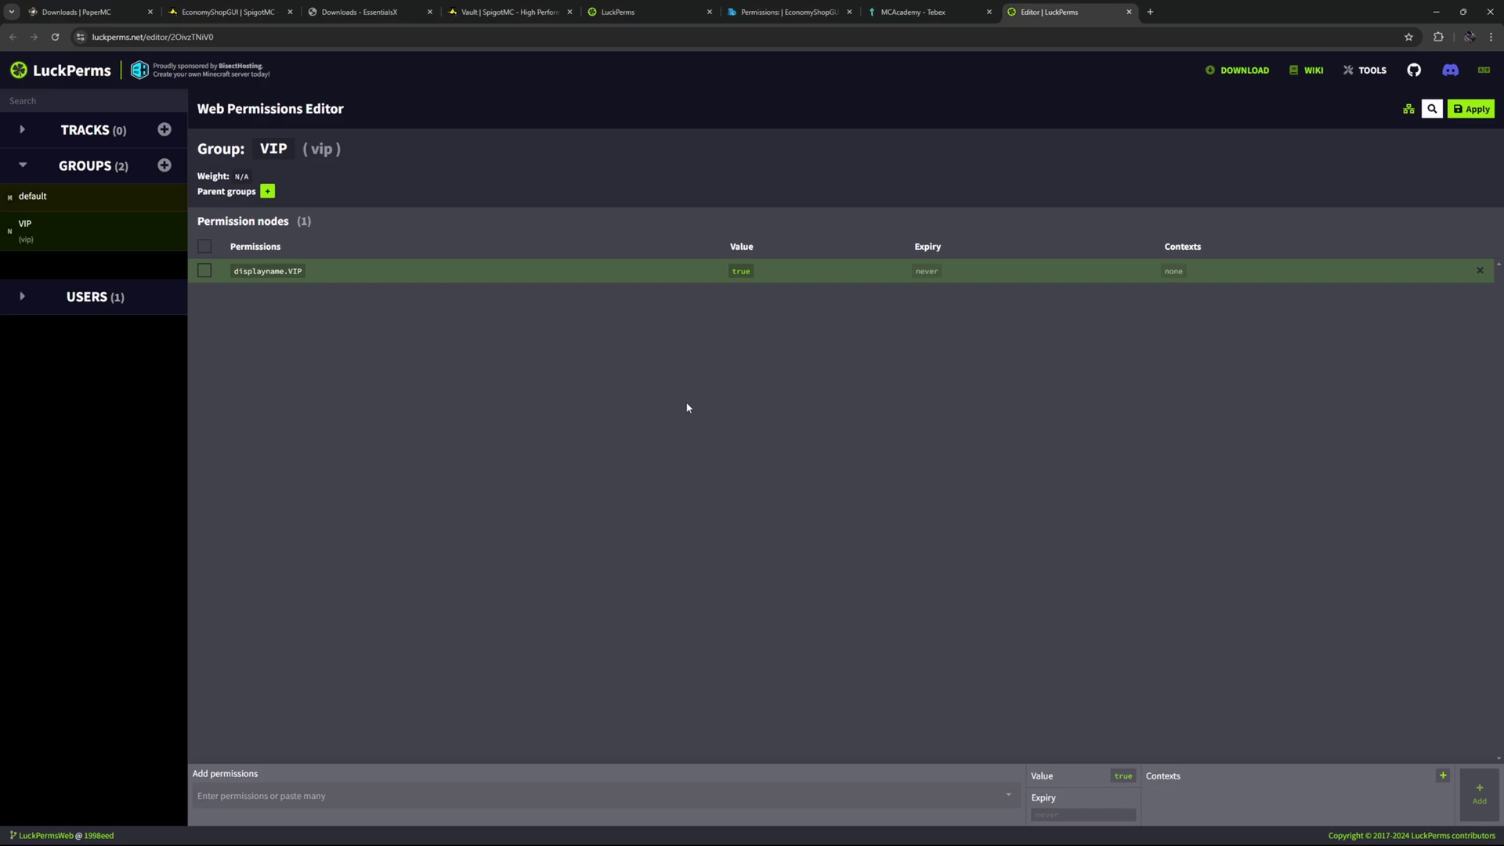
In the Tebex dashboard, go to Packages and open VIP Plus for editing.
left_click(909, 12)
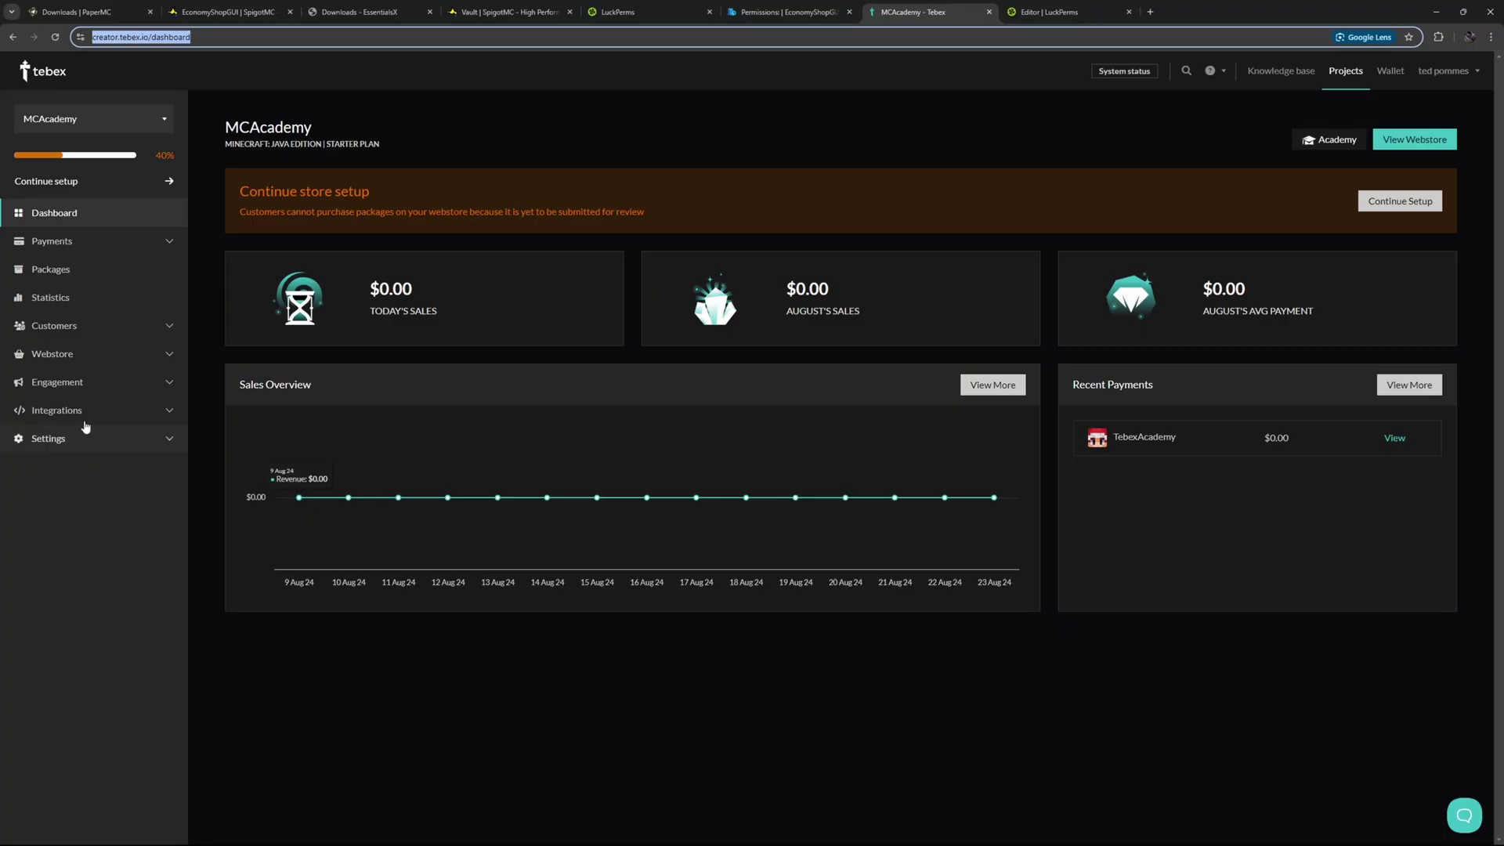
left_click(48, 410)
left_click(53, 437)
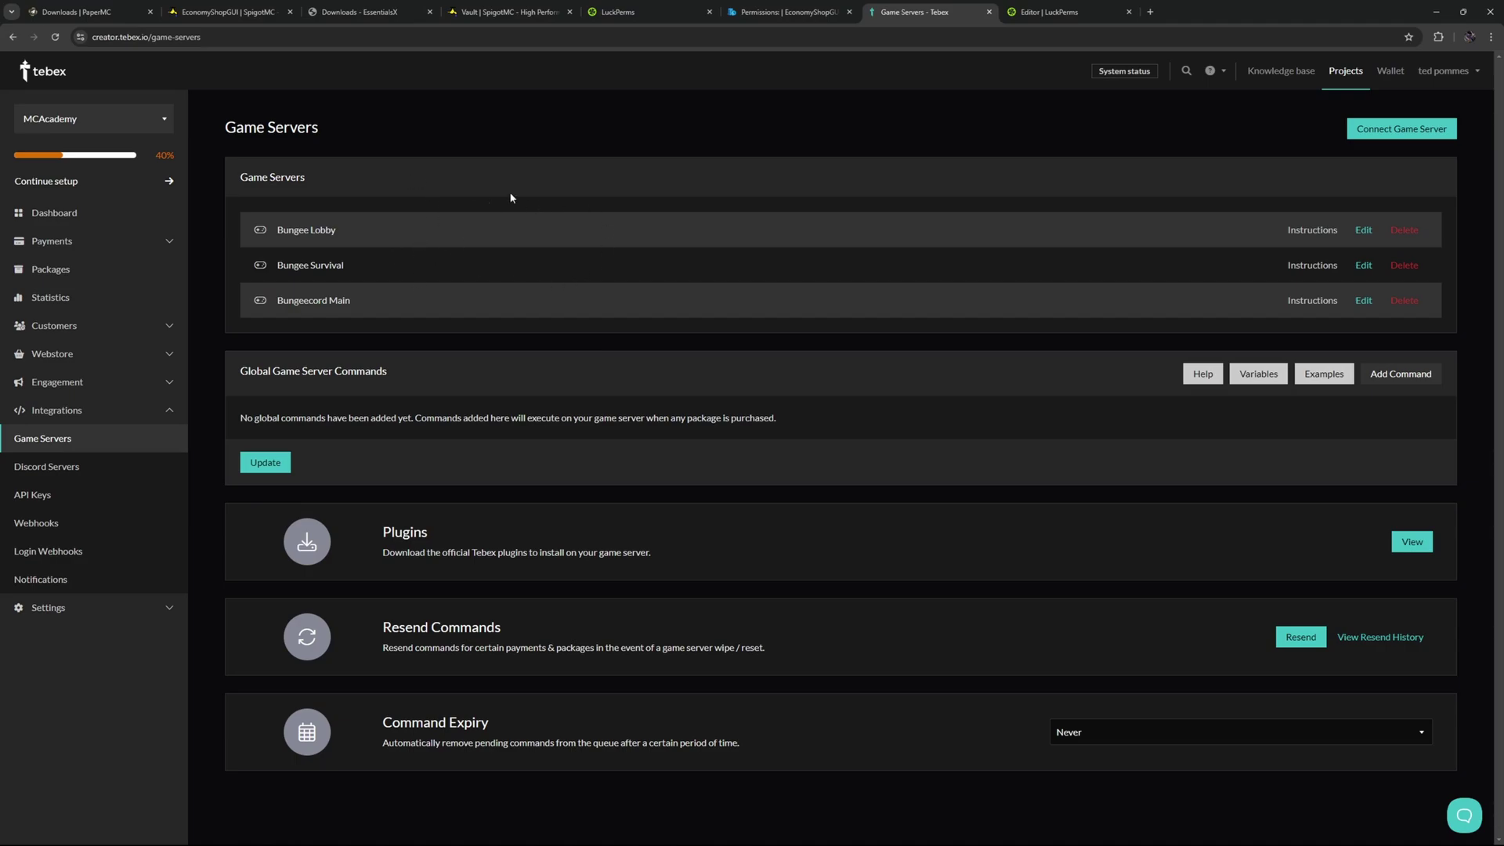
left_click(56, 268)
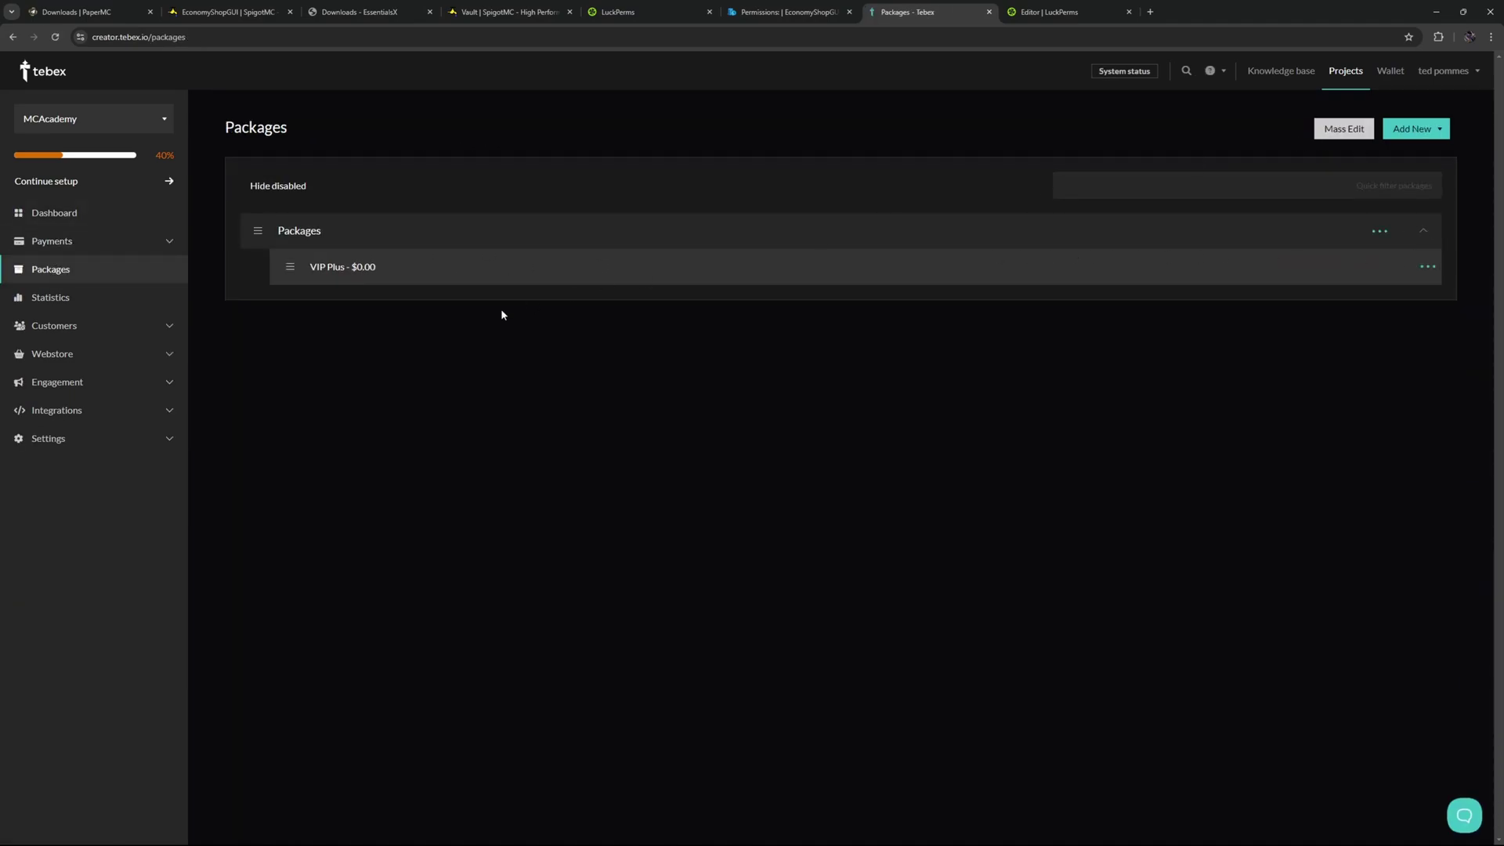
left_click(1430, 135)
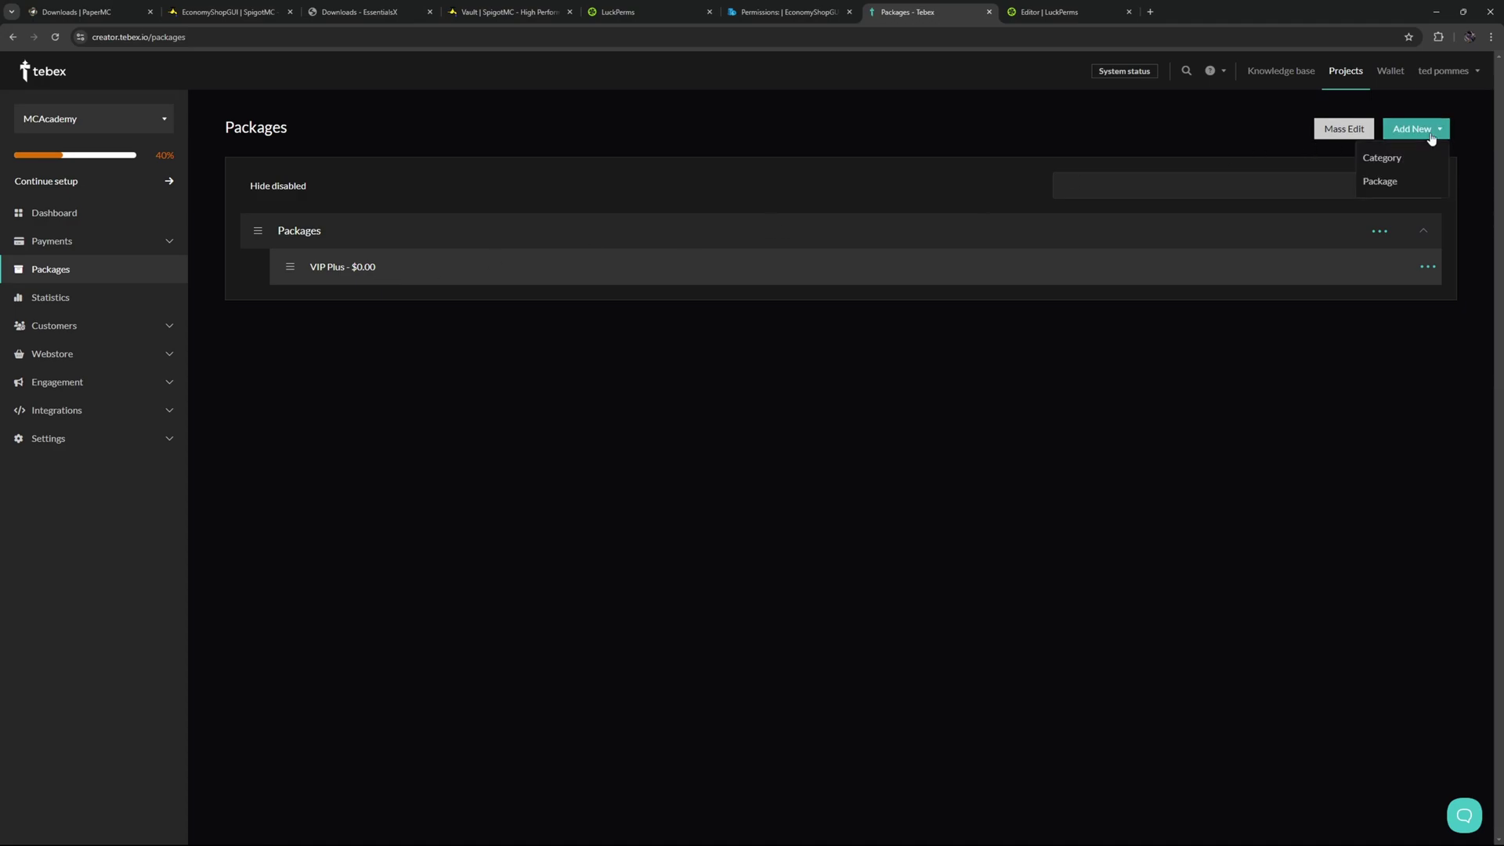
left_click(1246, 312)
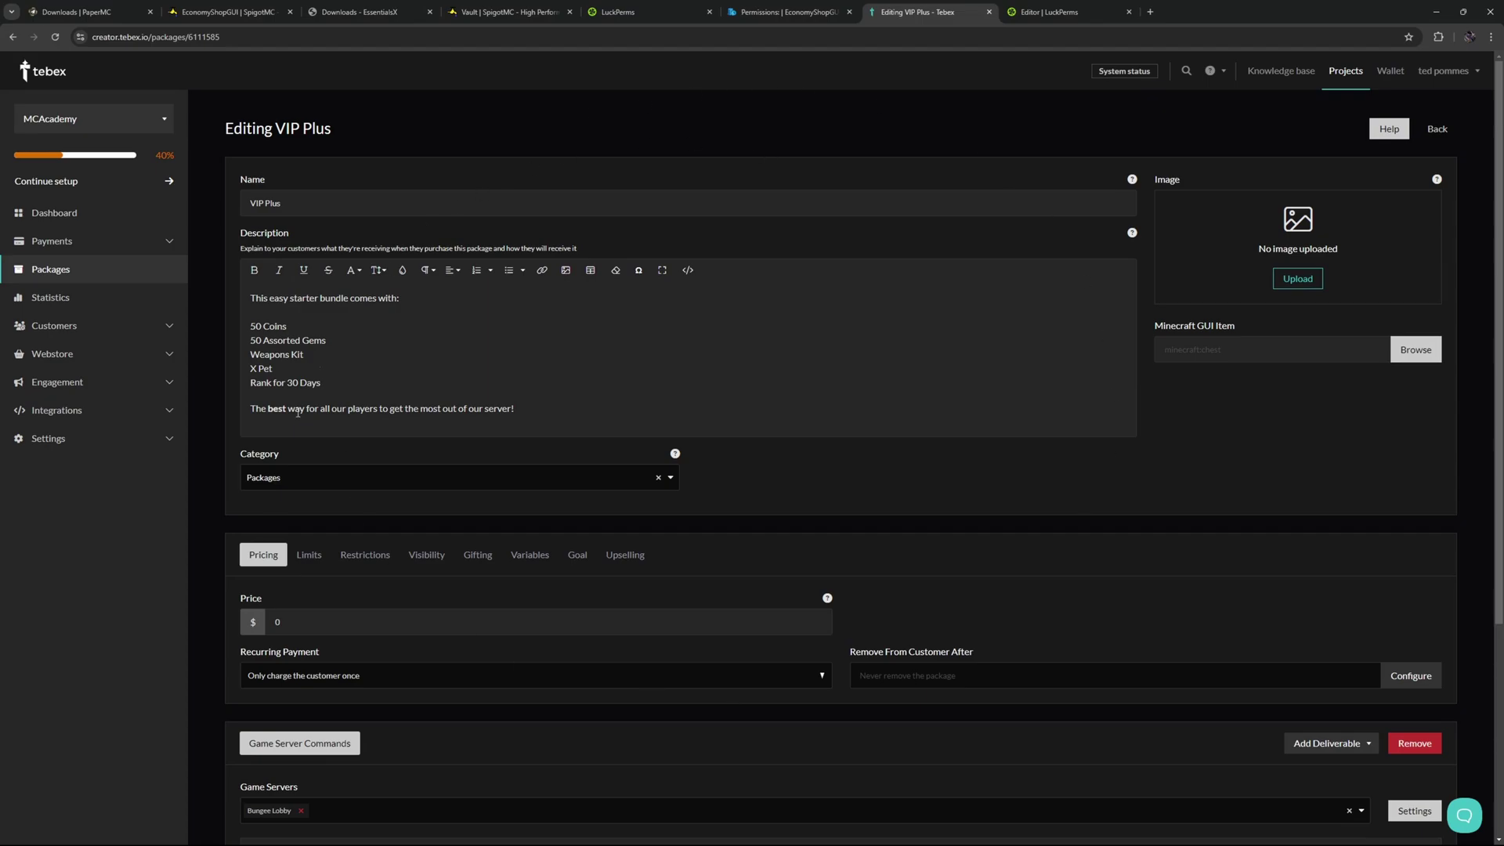
Review the package price, deliverable types and game servers, keeping Bungee Lobby.
double_click(286, 615)
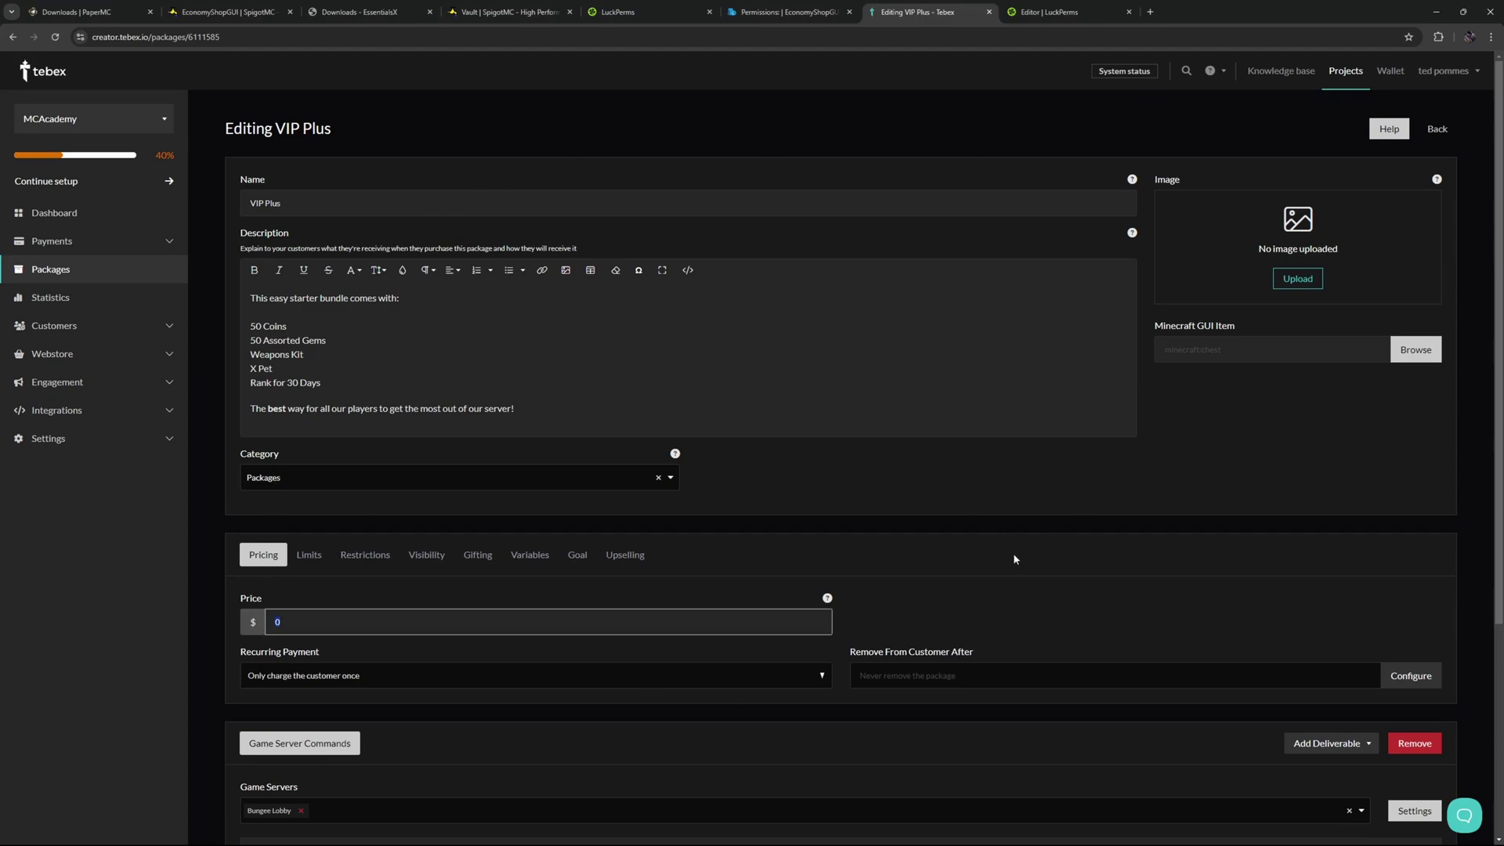
scroll(1097, 619, "down", 3)
left_click(1324, 509)
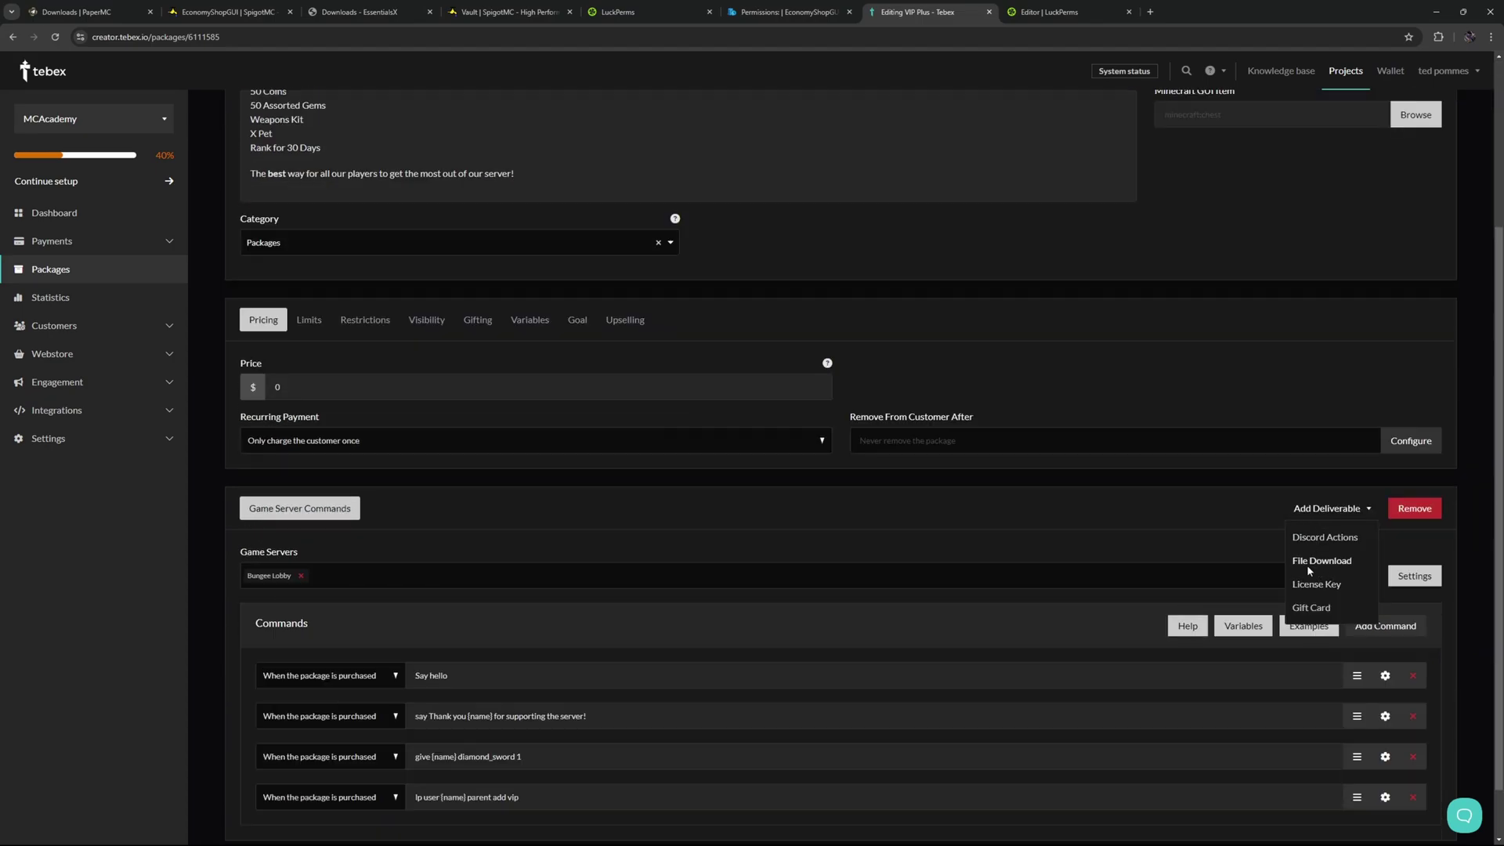
left_click(887, 511)
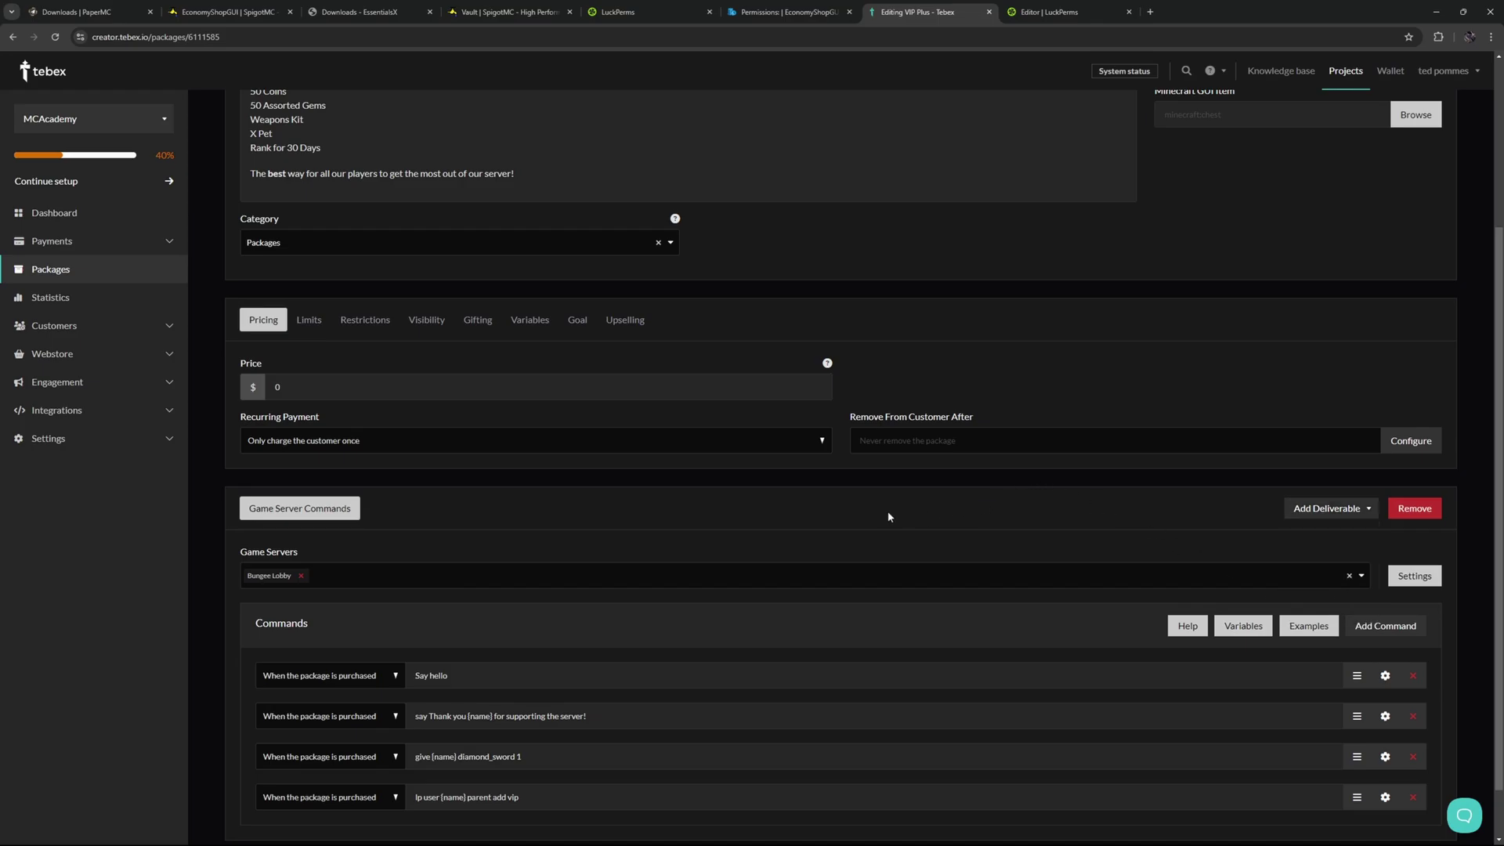
scroll(281, 507, "down", 1)
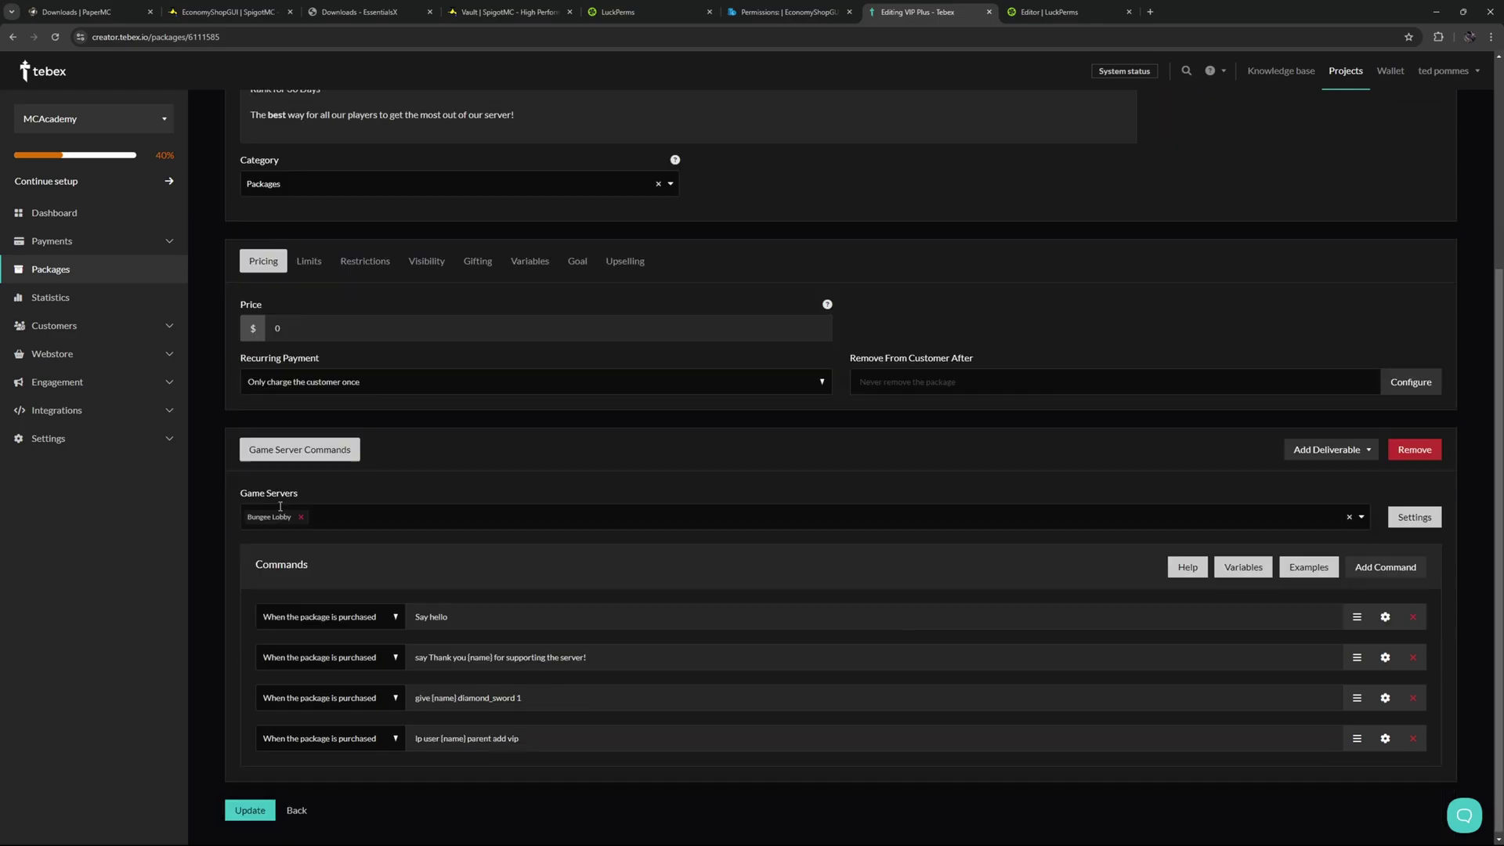
left_click(1361, 517)
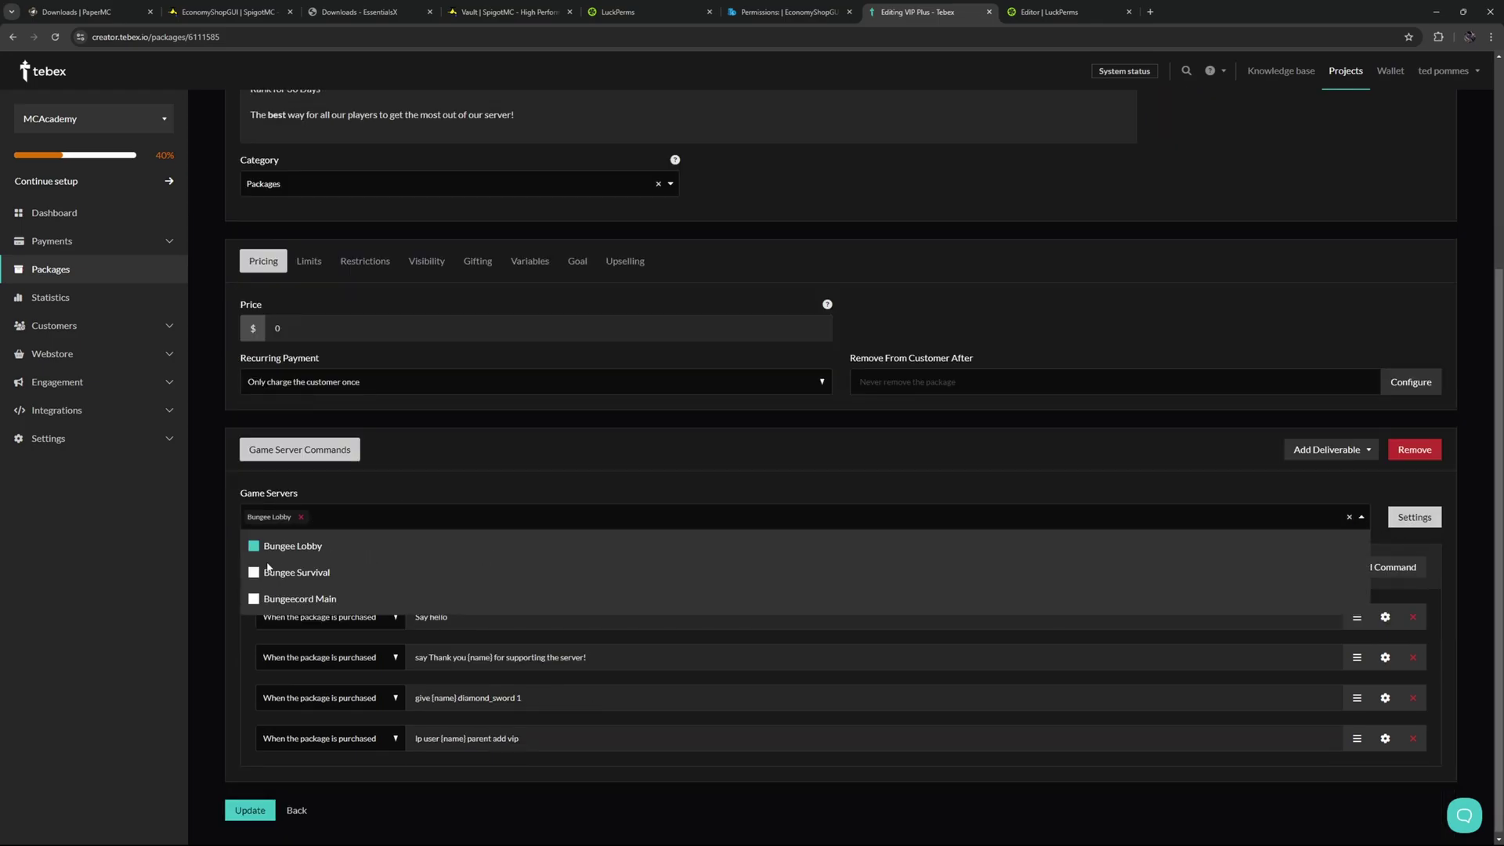
left_click(849, 483)
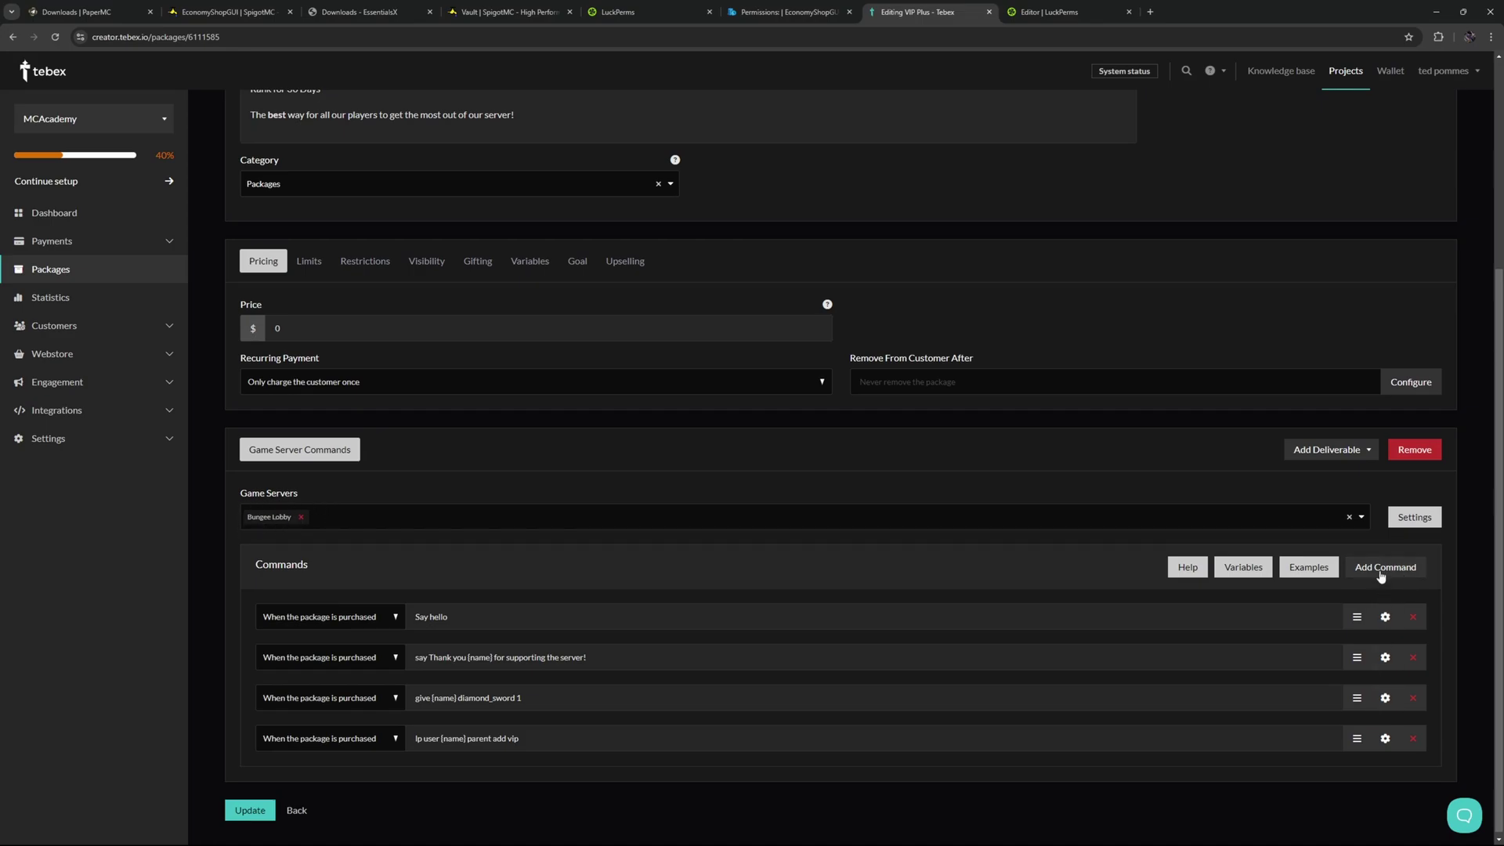
Keep the first command's purchase trigger and review its execution settings.
scroll(390, 611, "down", 1)
left_click(390, 611)
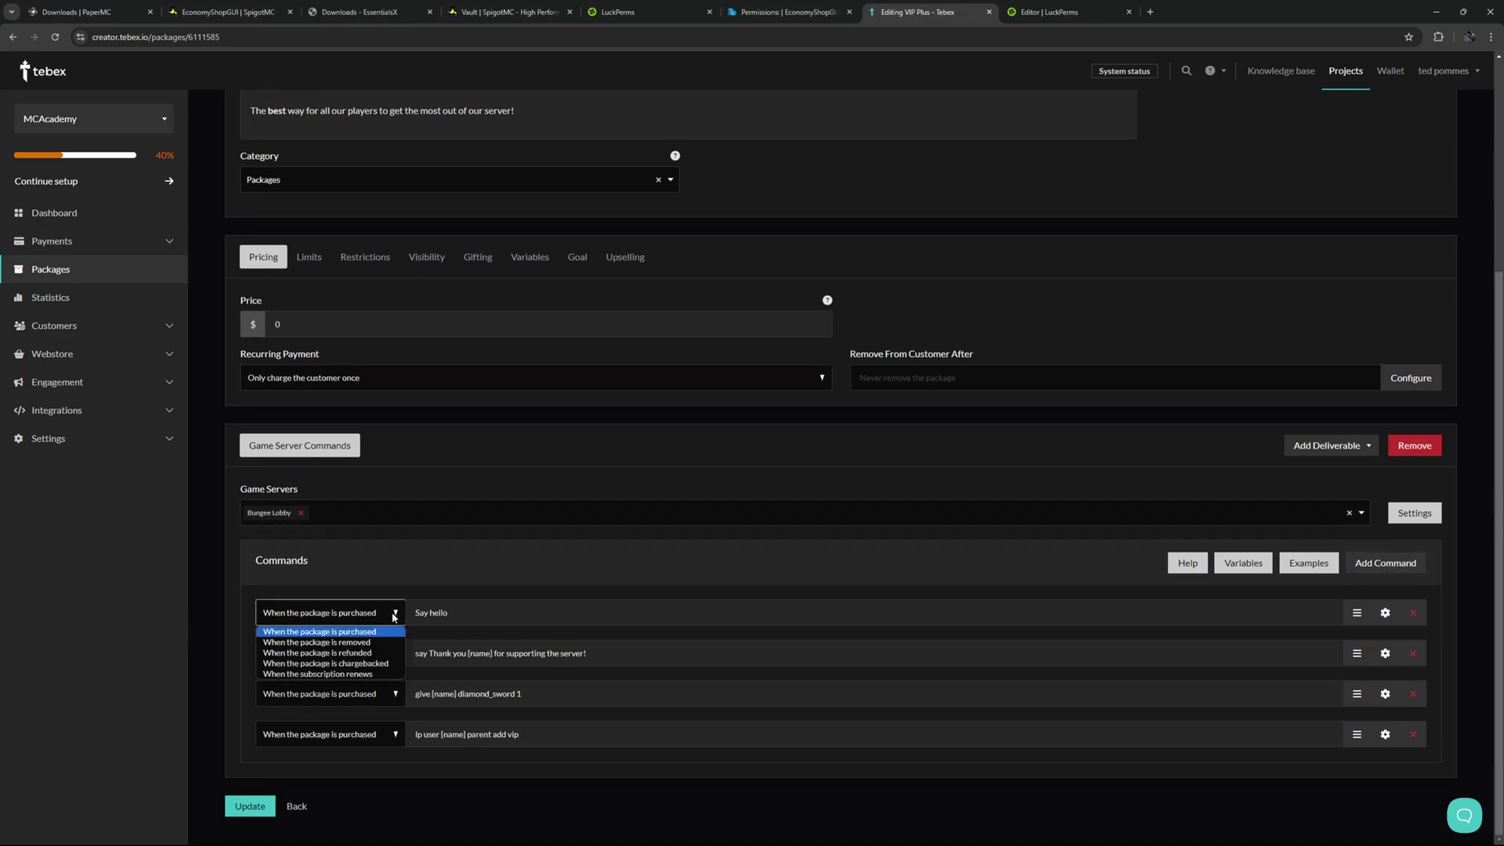
left_click(577, 619)
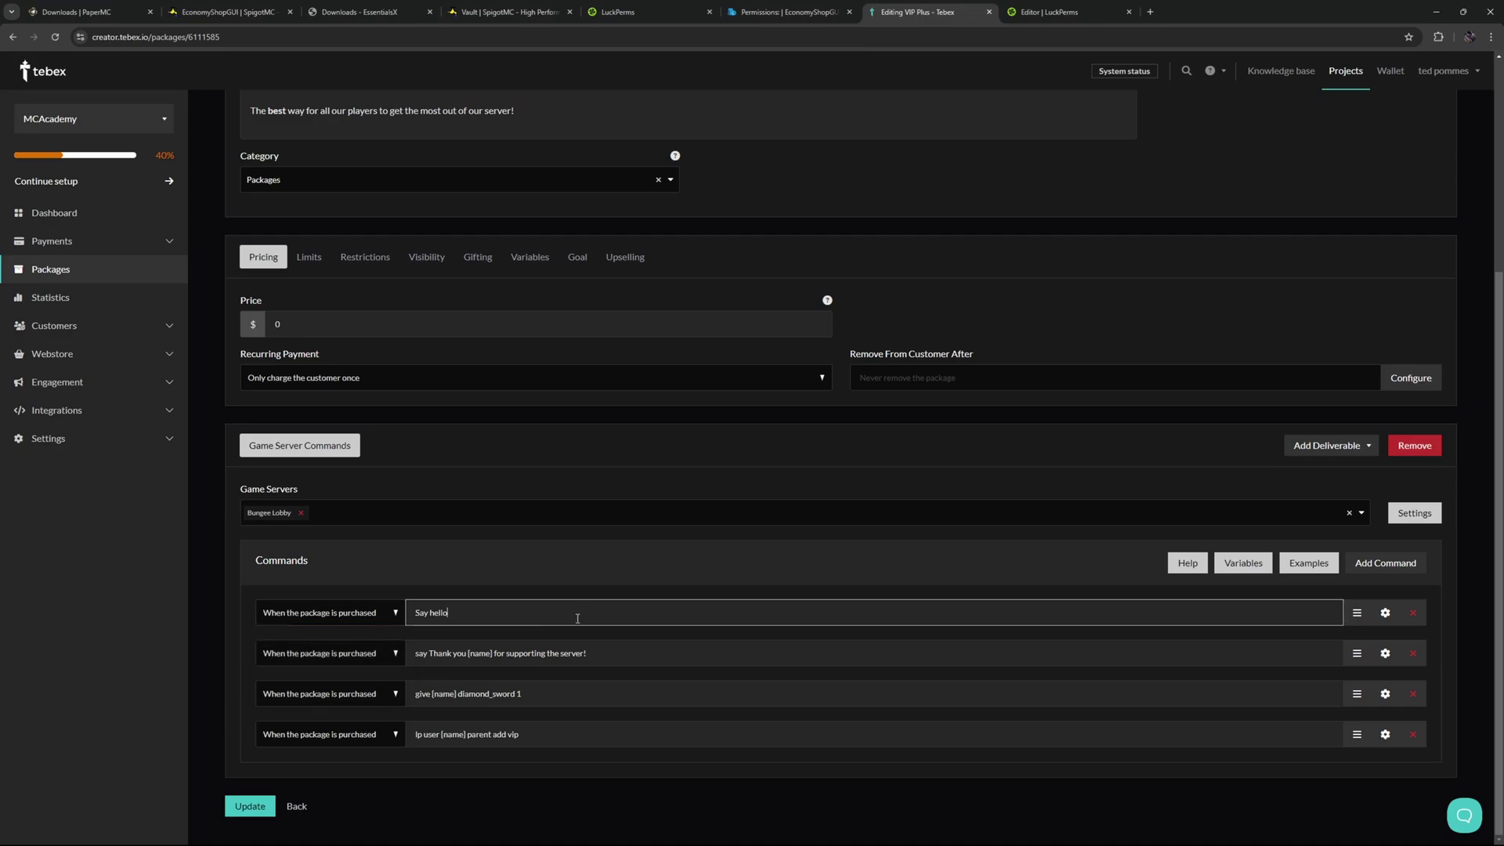
left_click(1385, 612)
scroll(883, 690, "down", 2)
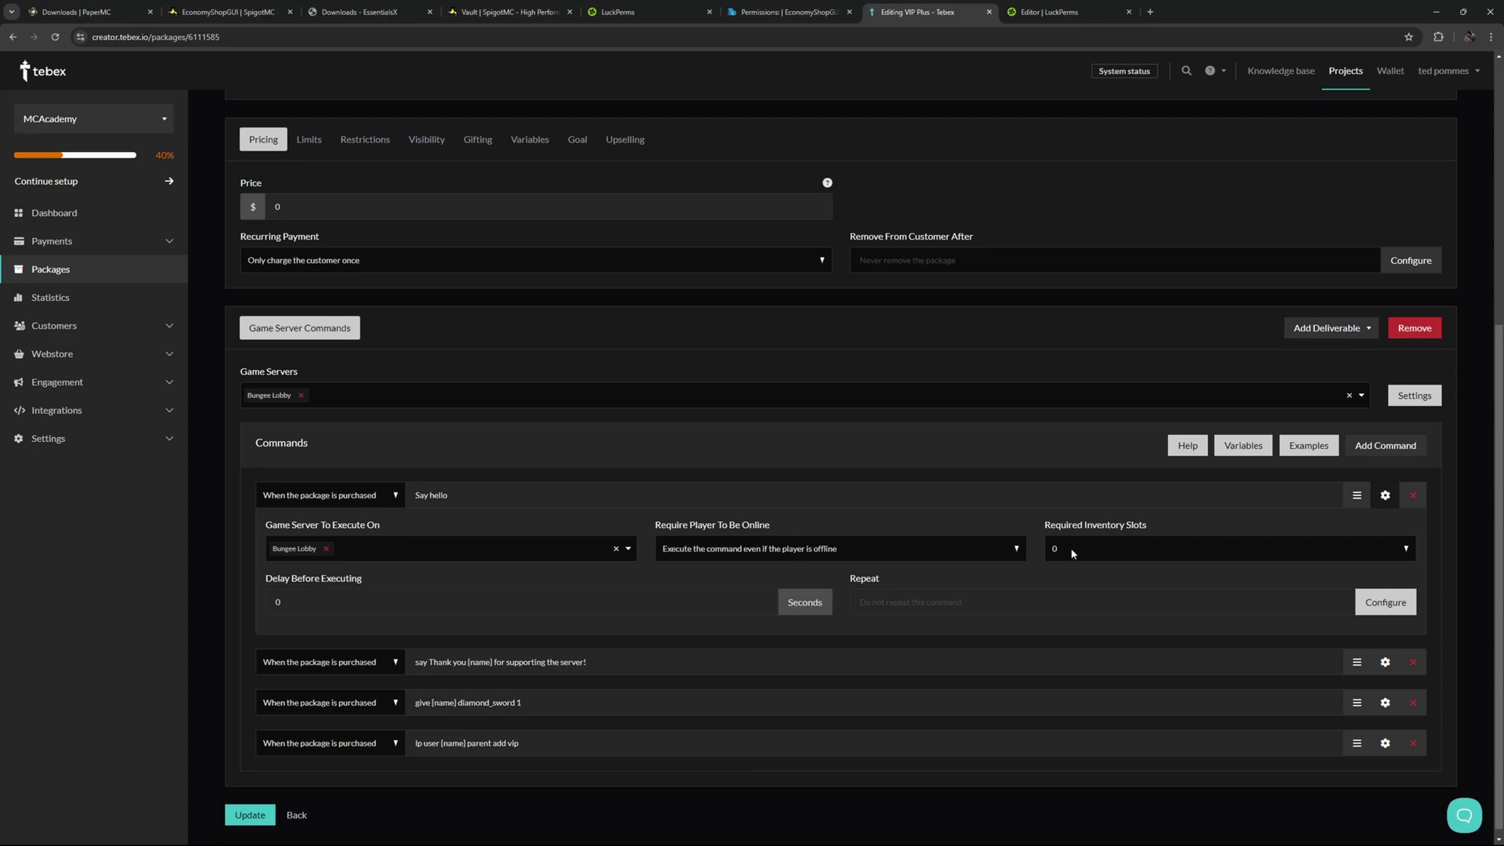
left_click_drag(571, 710, 457, 704)
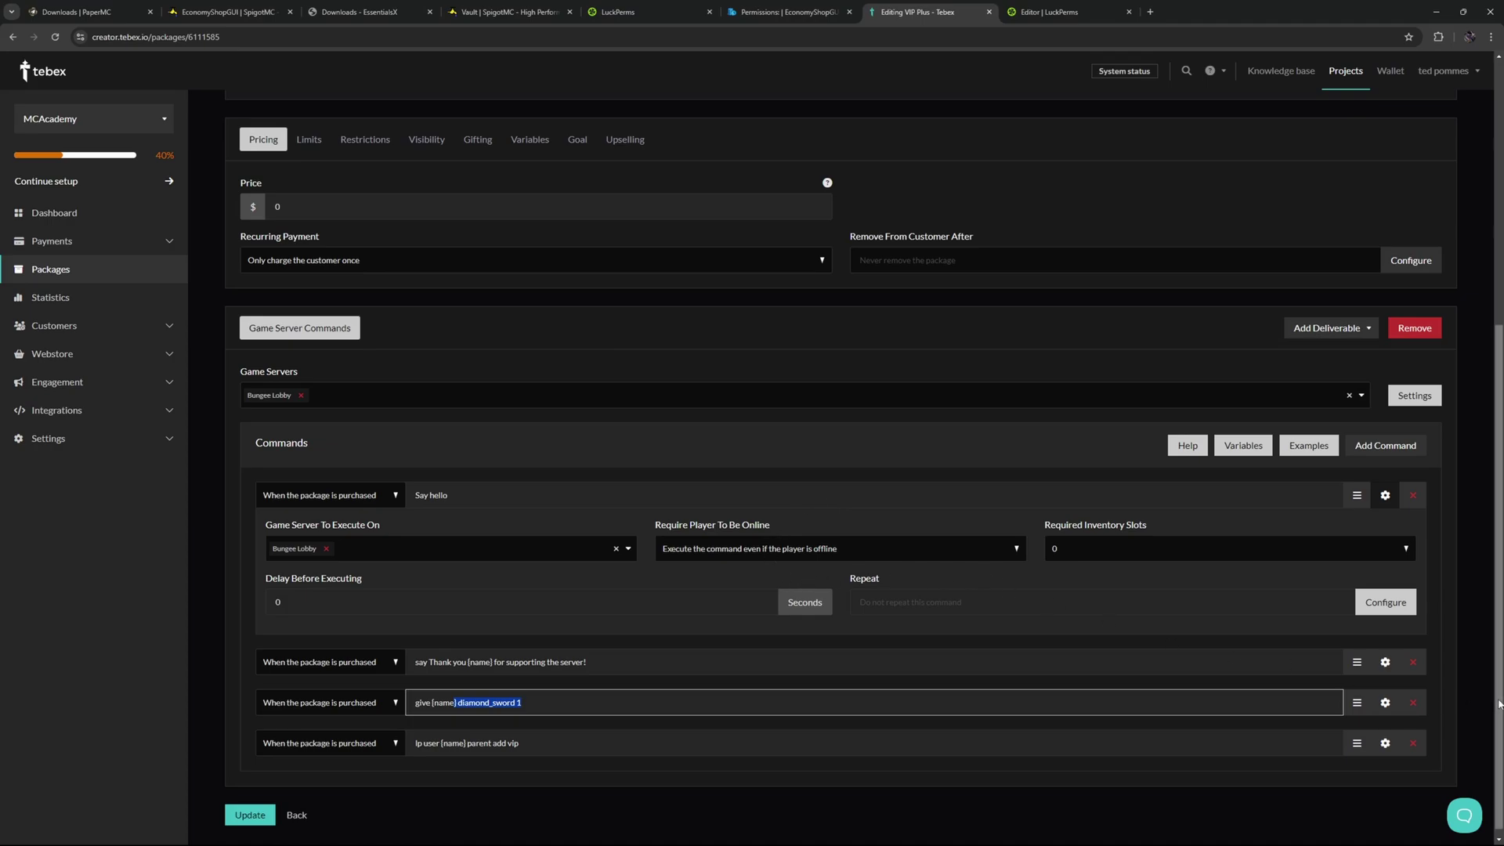
Set the diamond_sword give command to 'Only execute when online' with 0 required inventory slots.
left_click(1386, 662)
left_click(1385, 703)
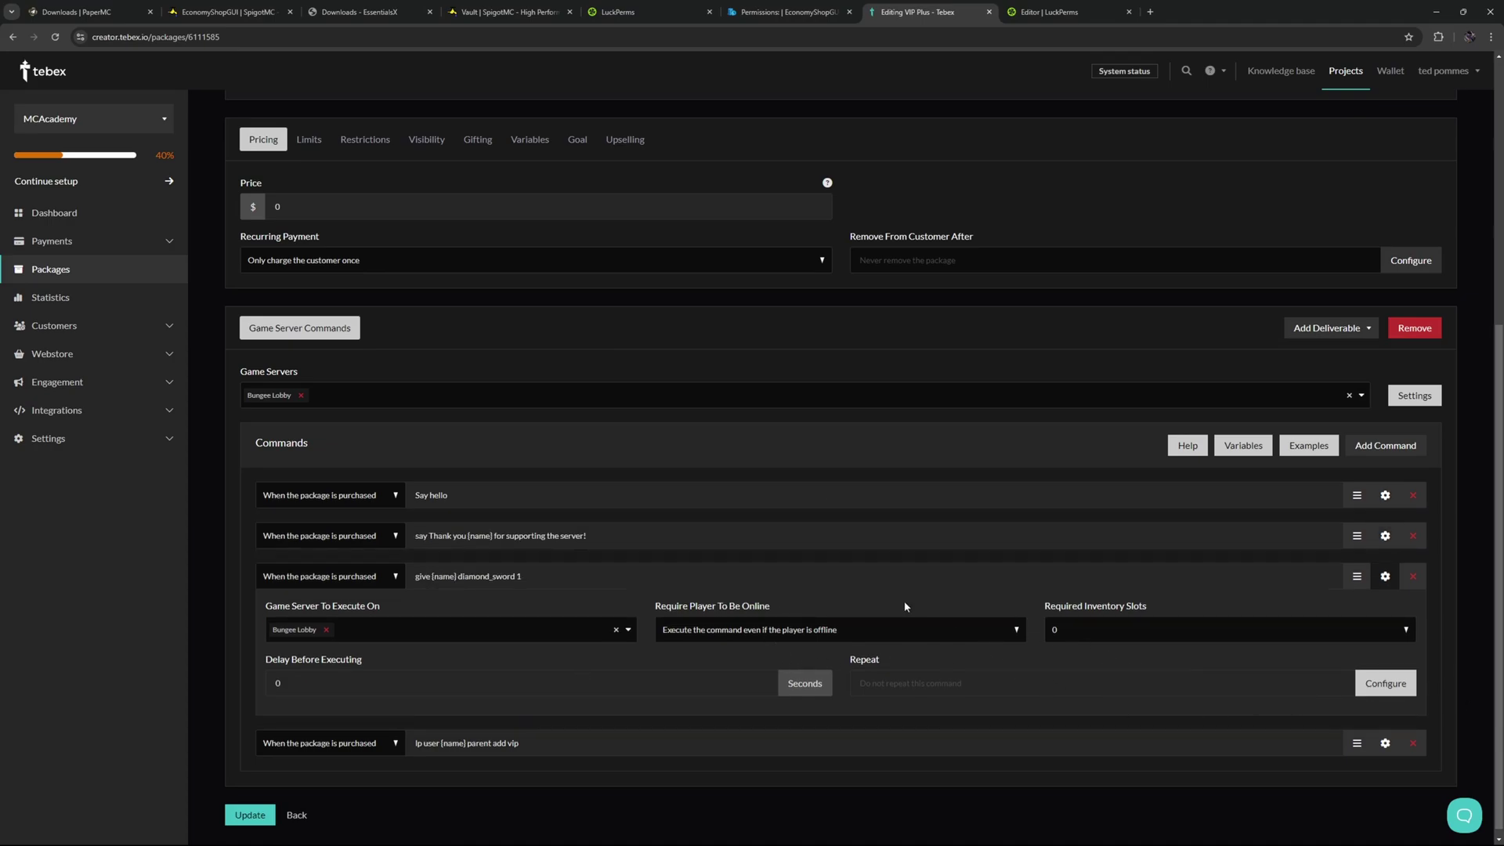
left_click_drag(462, 575, 523, 577)
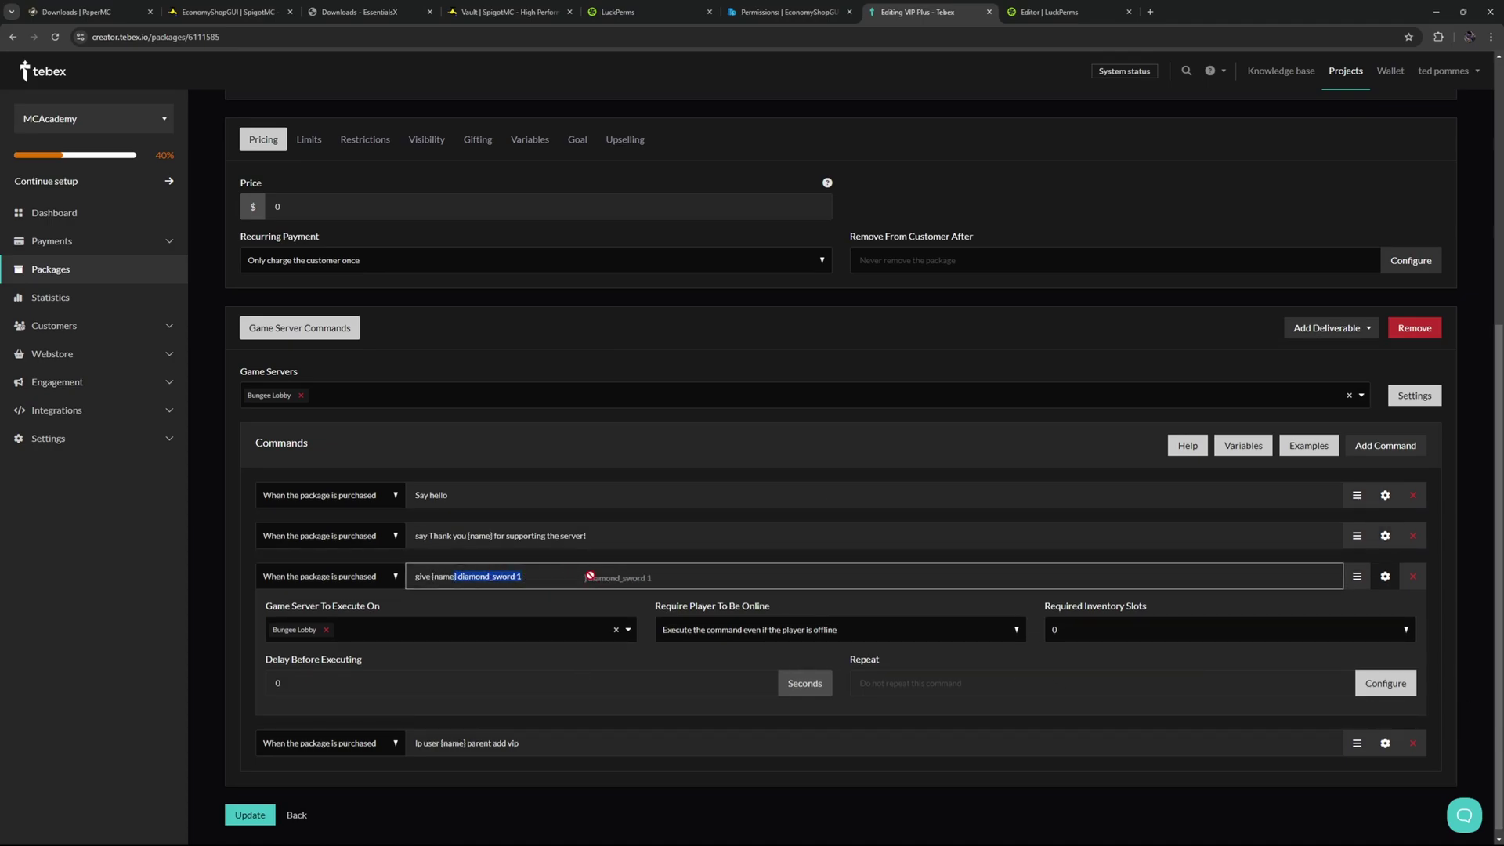
left_click(856, 631)
left_click(885, 649)
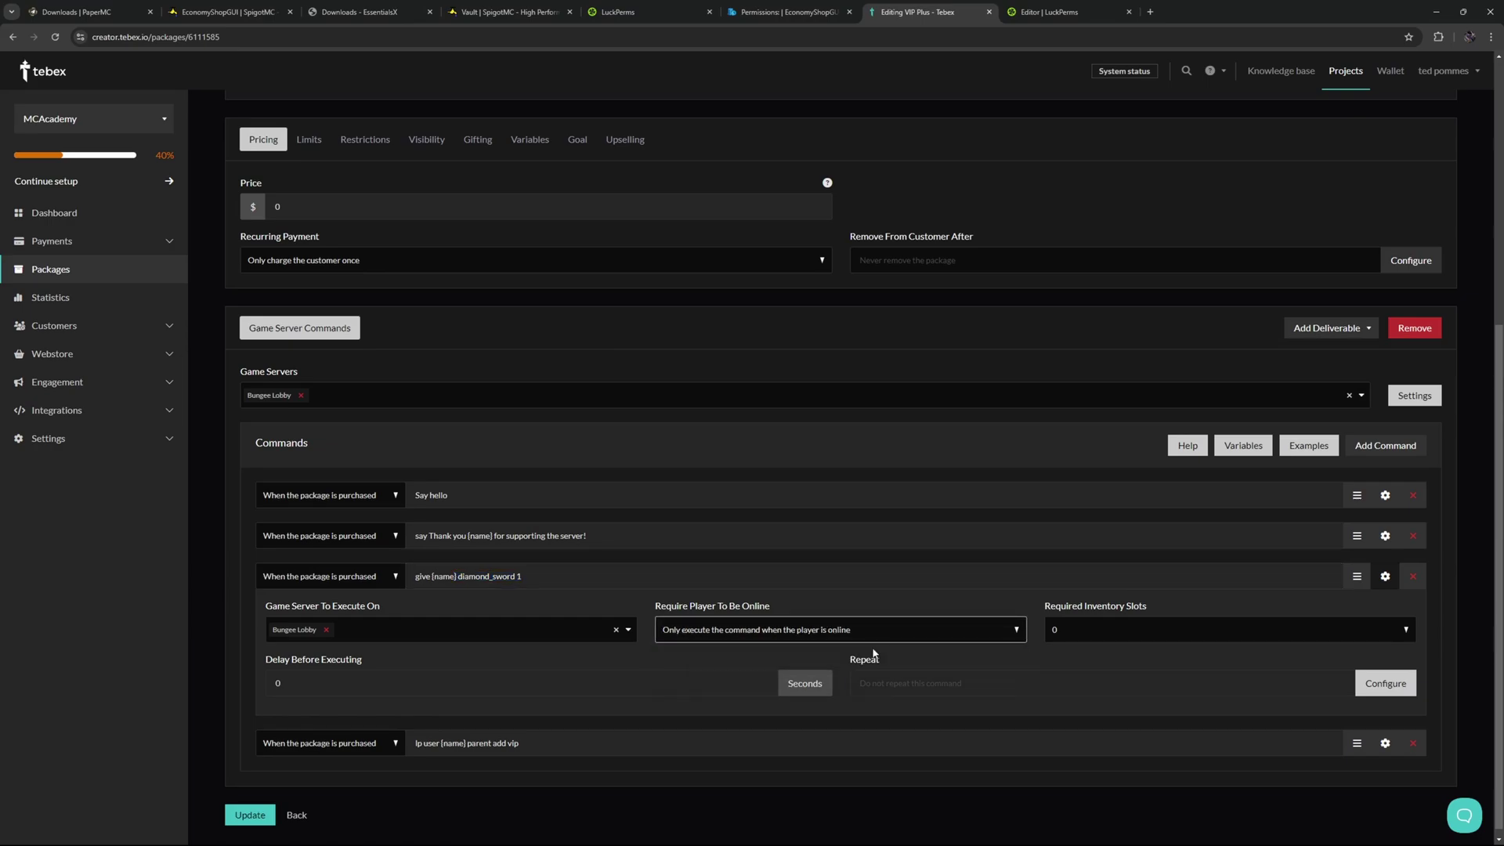
left_click(1085, 631)
left_click(1086, 648)
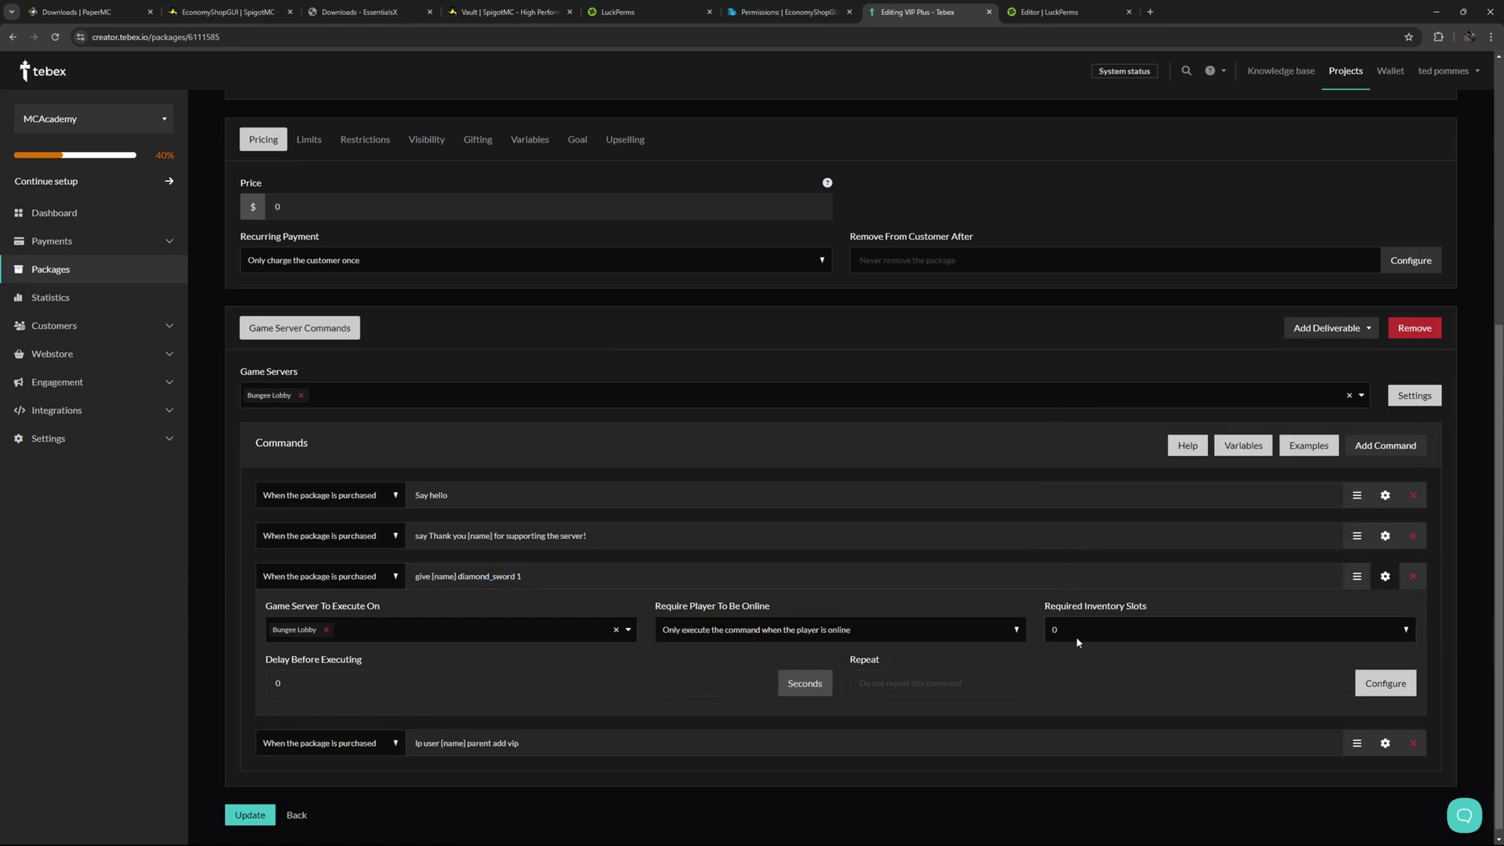
left_click(561, 666)
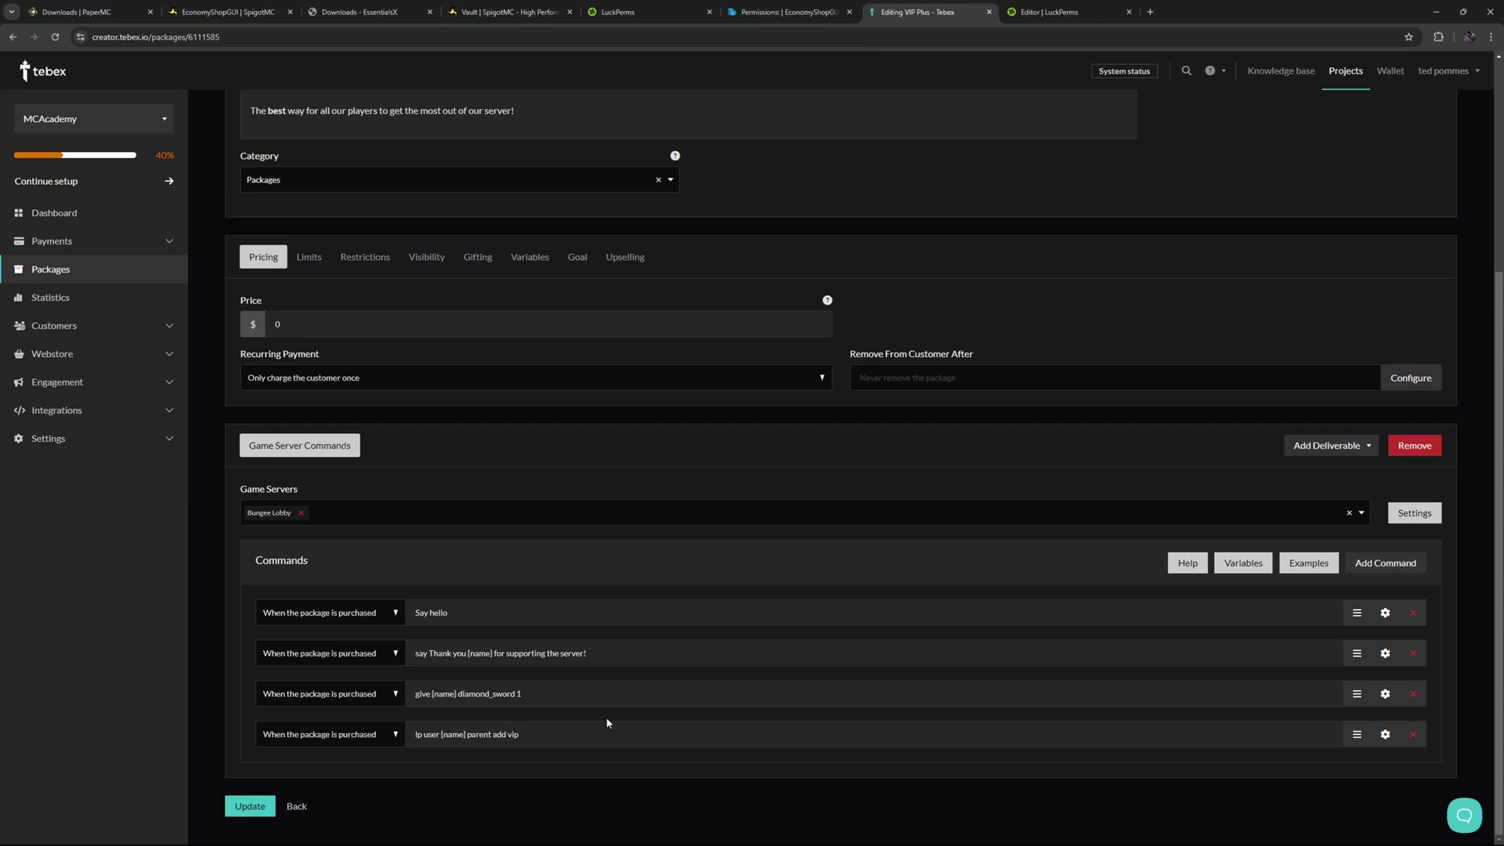
Fill Minecraft chat with '/lp user' plus the tab-completed player username, then open the Tebex commands docs.
key("alt+Tab")
type("/")
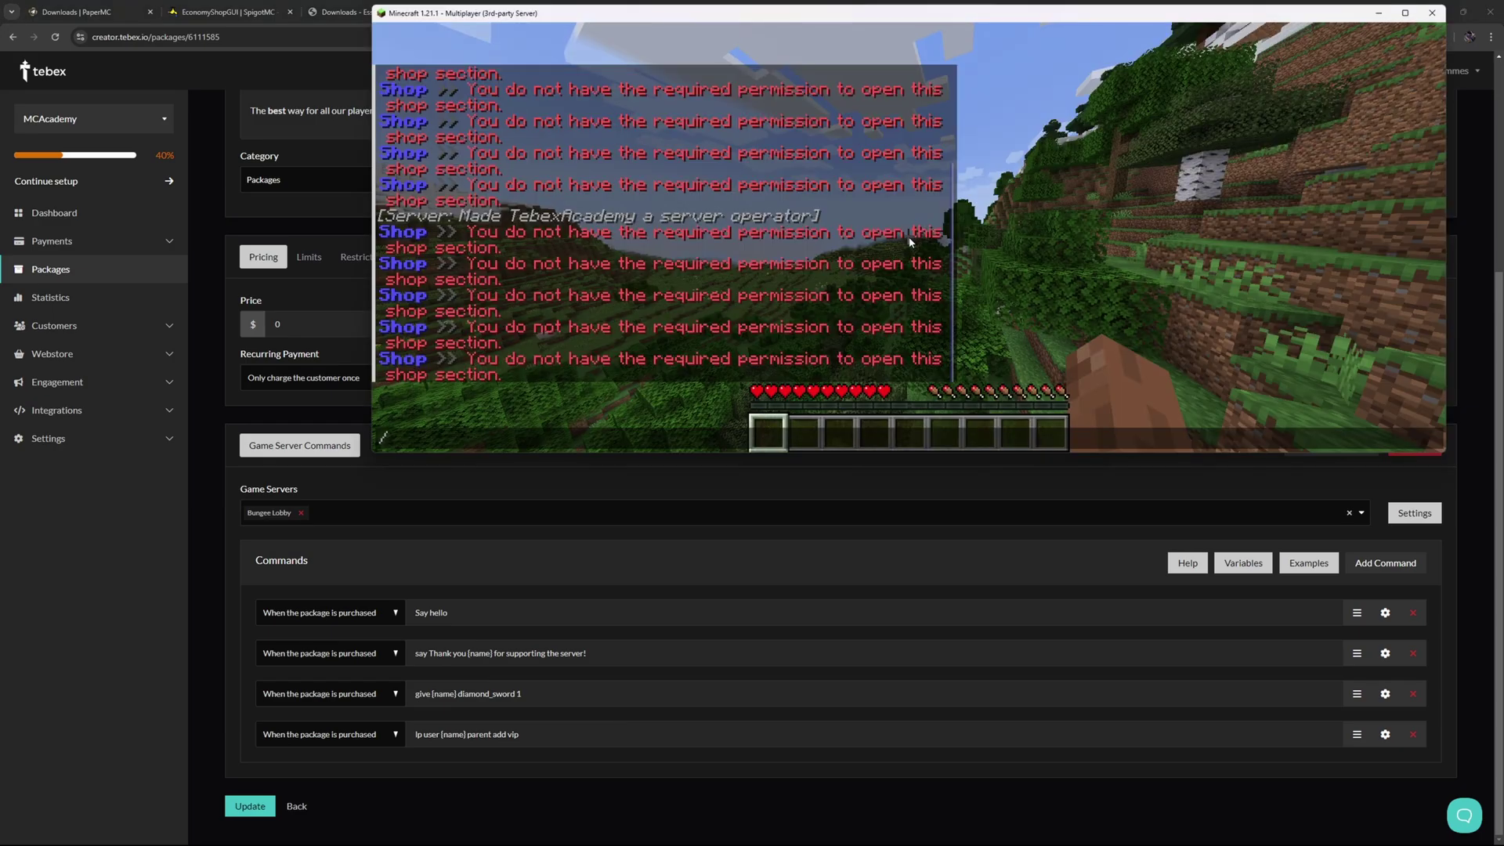
type("lp user")
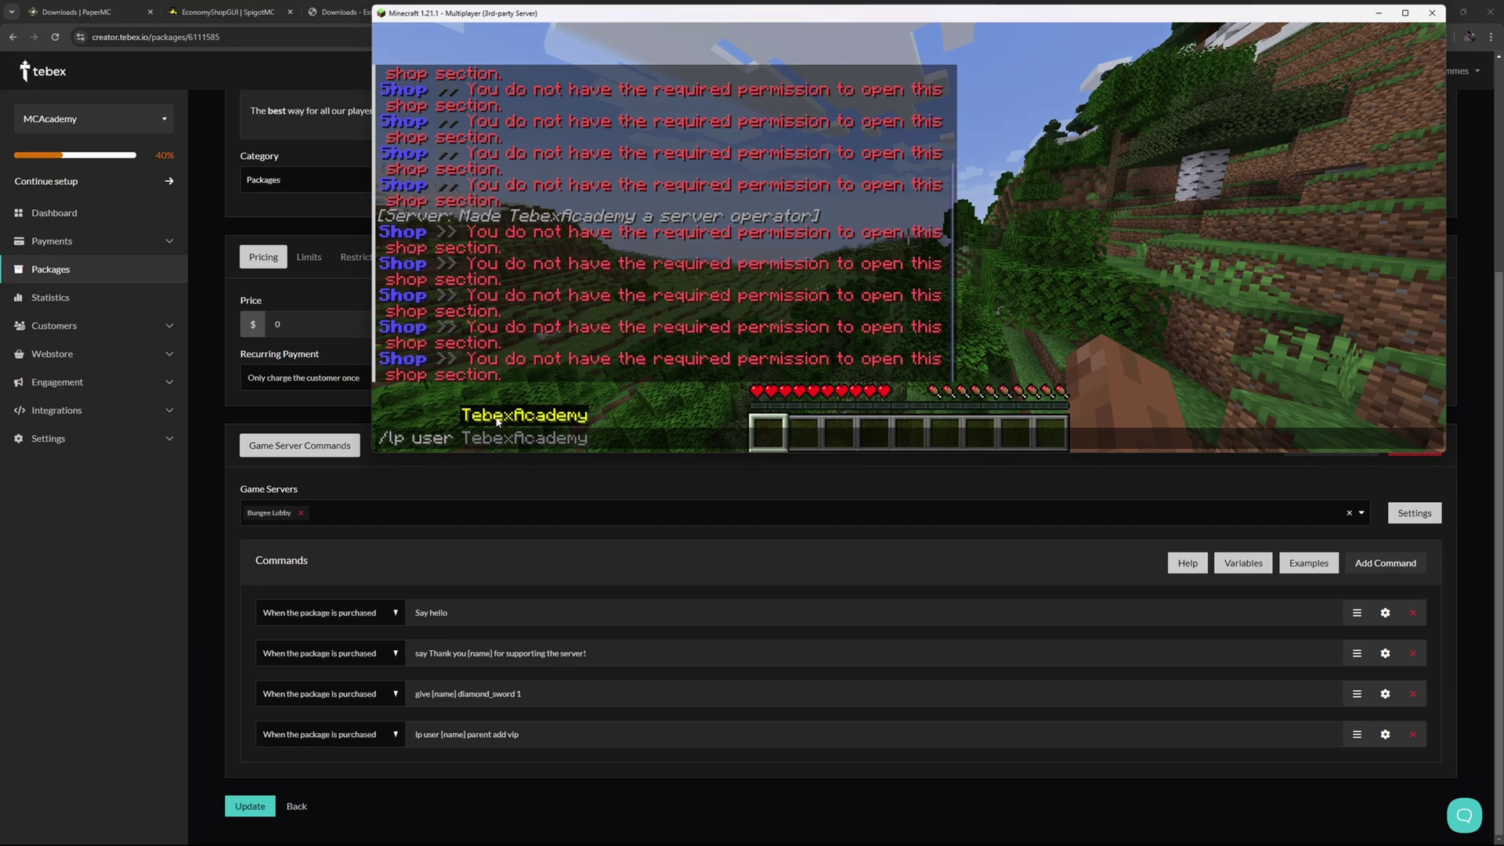
key("Tab")
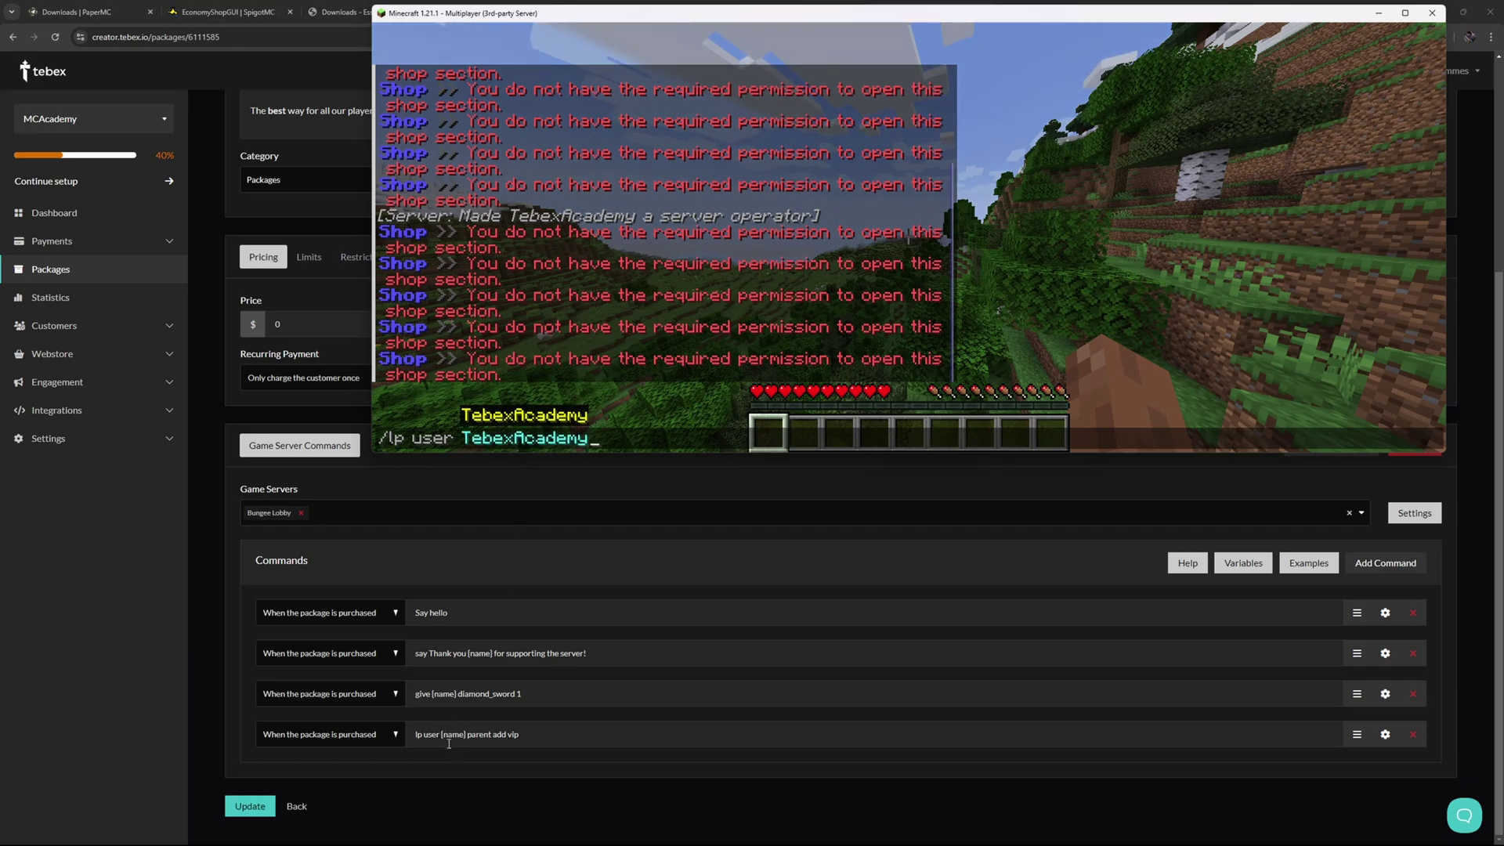
left_click(1188, 563)
Read the {name} Minecraft username variable in the commands guide, then return to the VIP Plus editor.
scroll(539, 592, "down", 5)
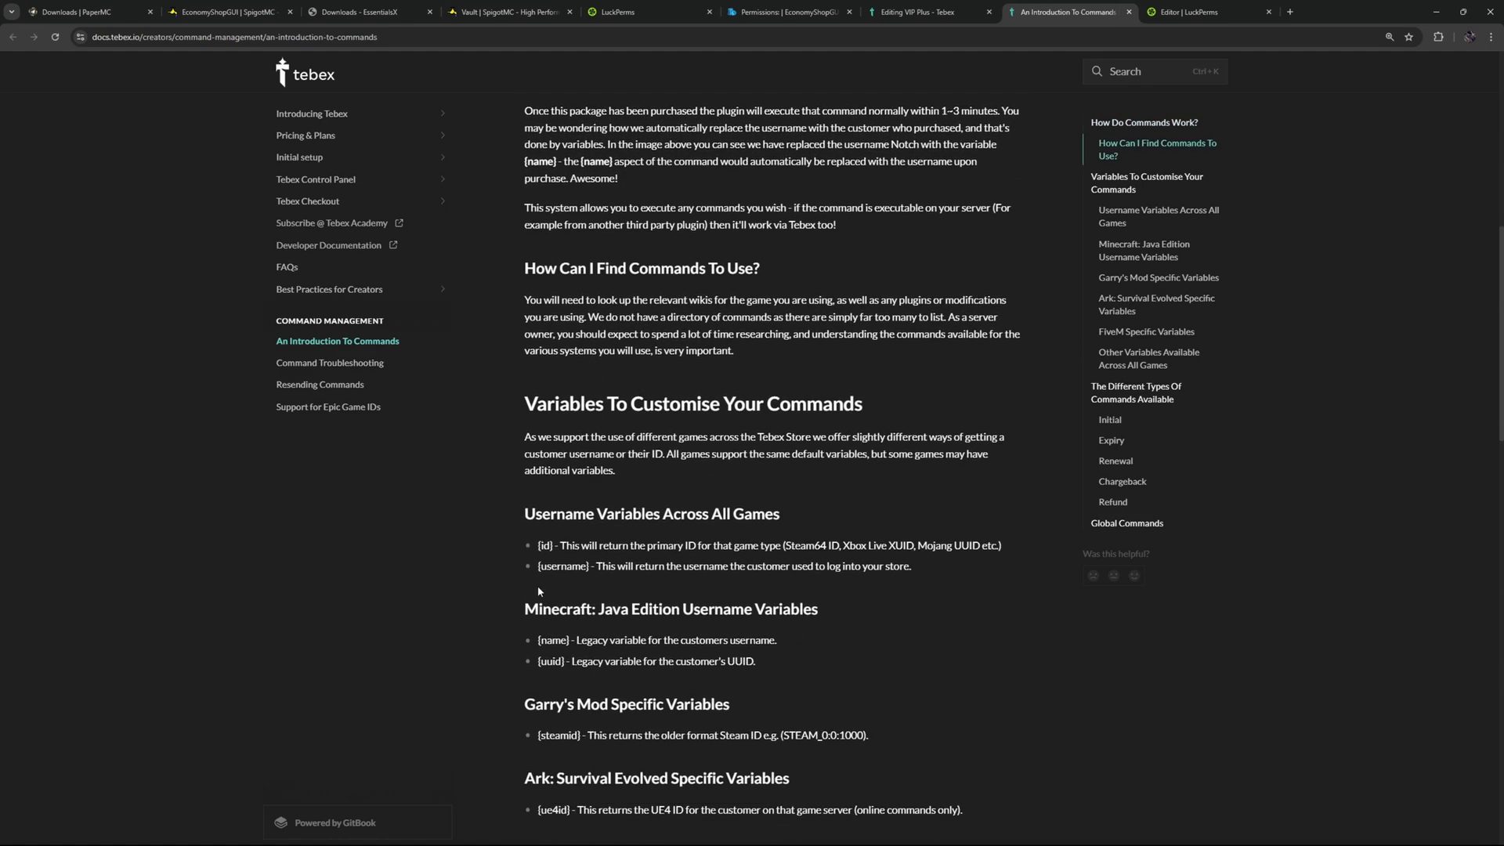
left_click_drag(537, 640, 572, 641)
left_click_drag(694, 640, 778, 641)
left_click(887, 665)
left_click_drag(621, 610, 505, 606)
left_click(507, 607)
key("ctrl+shift+Tab")
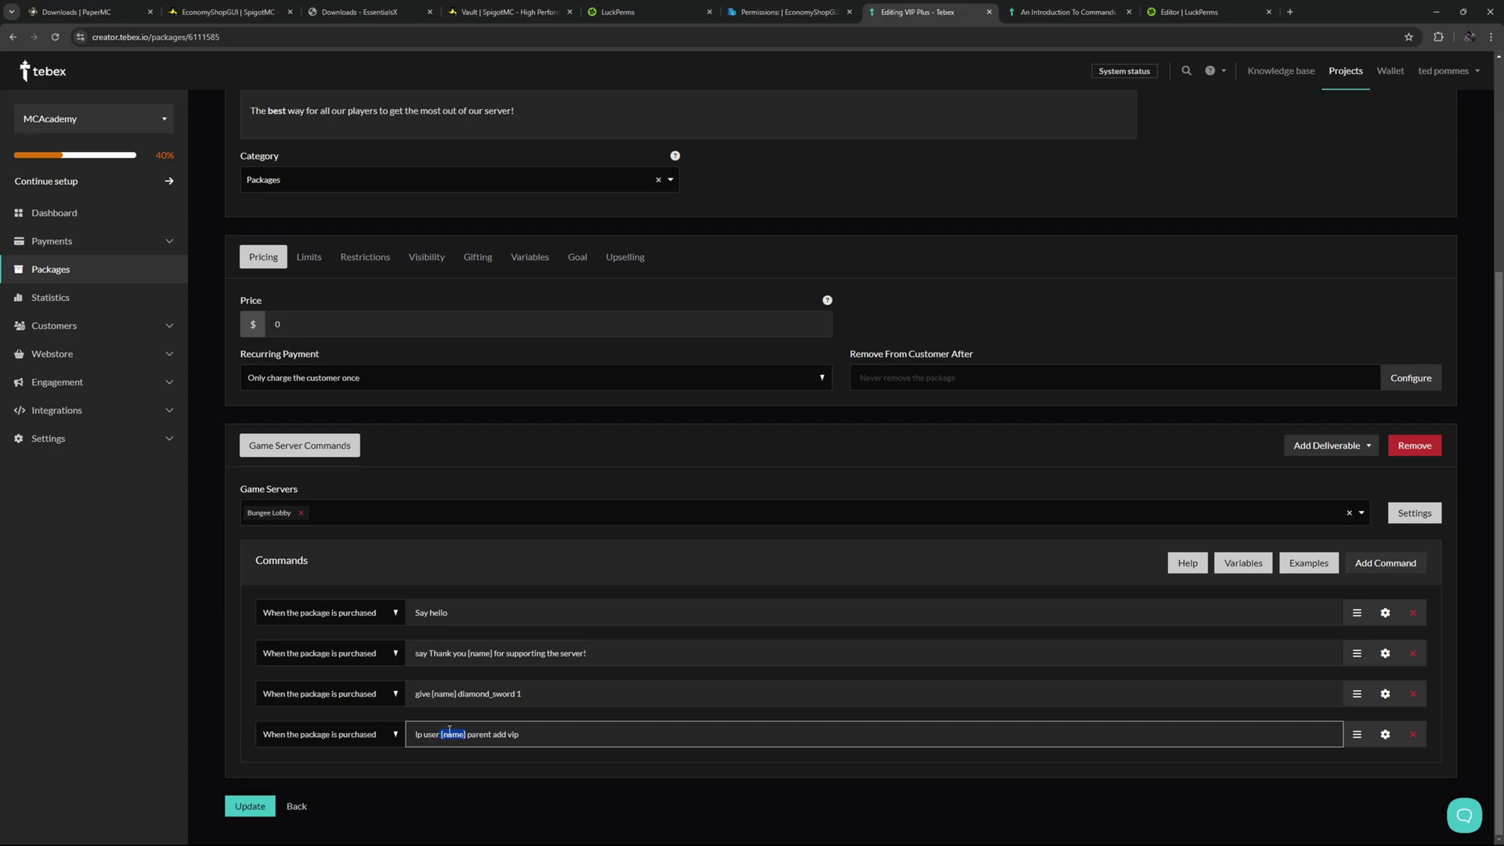
Complete the chat command to '/lp user <player> parent add vip', select it, then return to the browser.
key("alt+Tab")
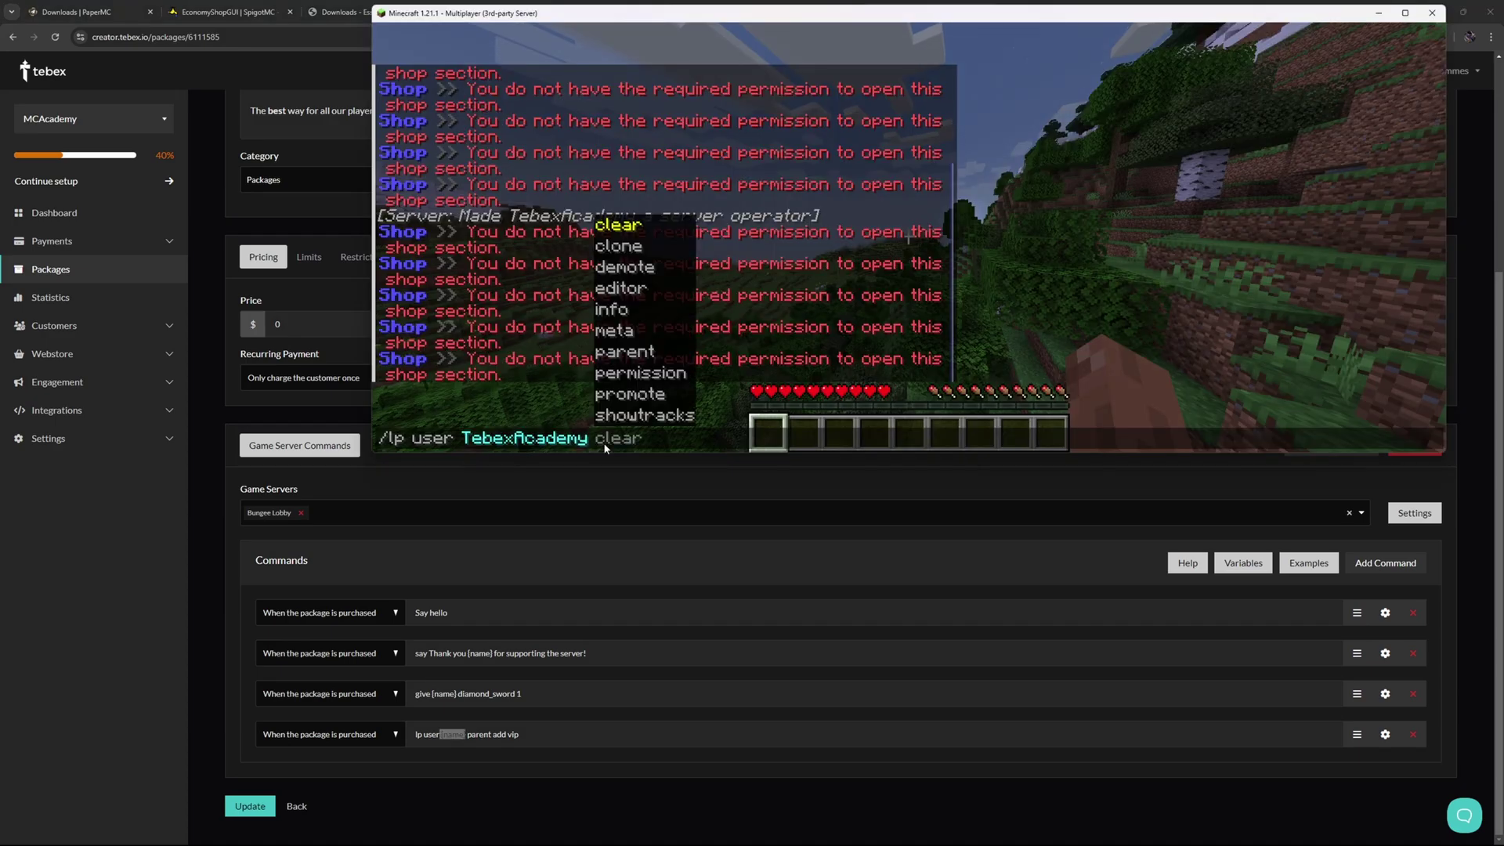
type("p")
key("Tab")
type("addt")
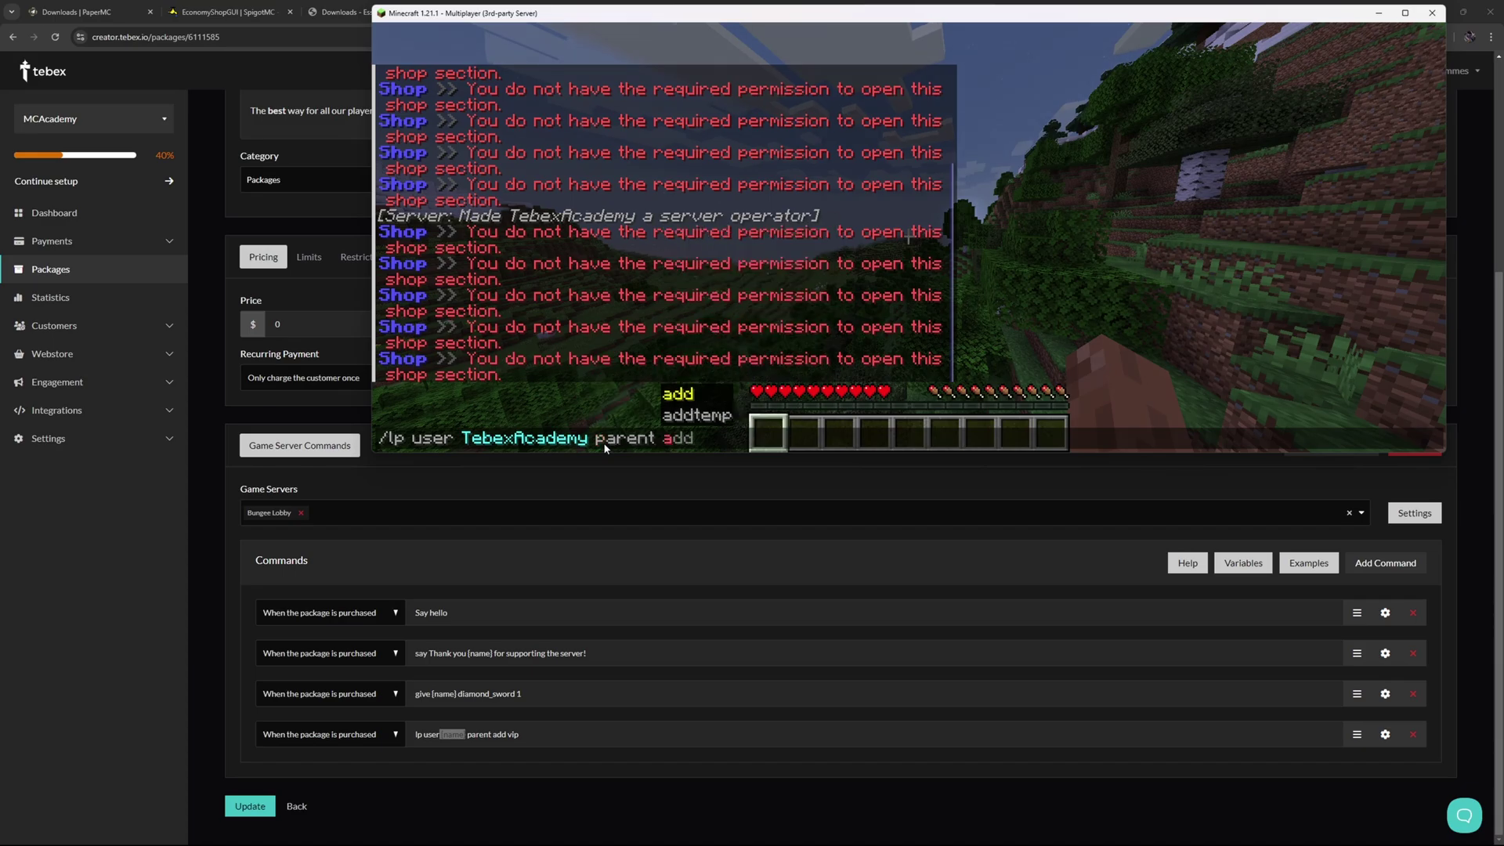
key("BackSpace")
type("vip")
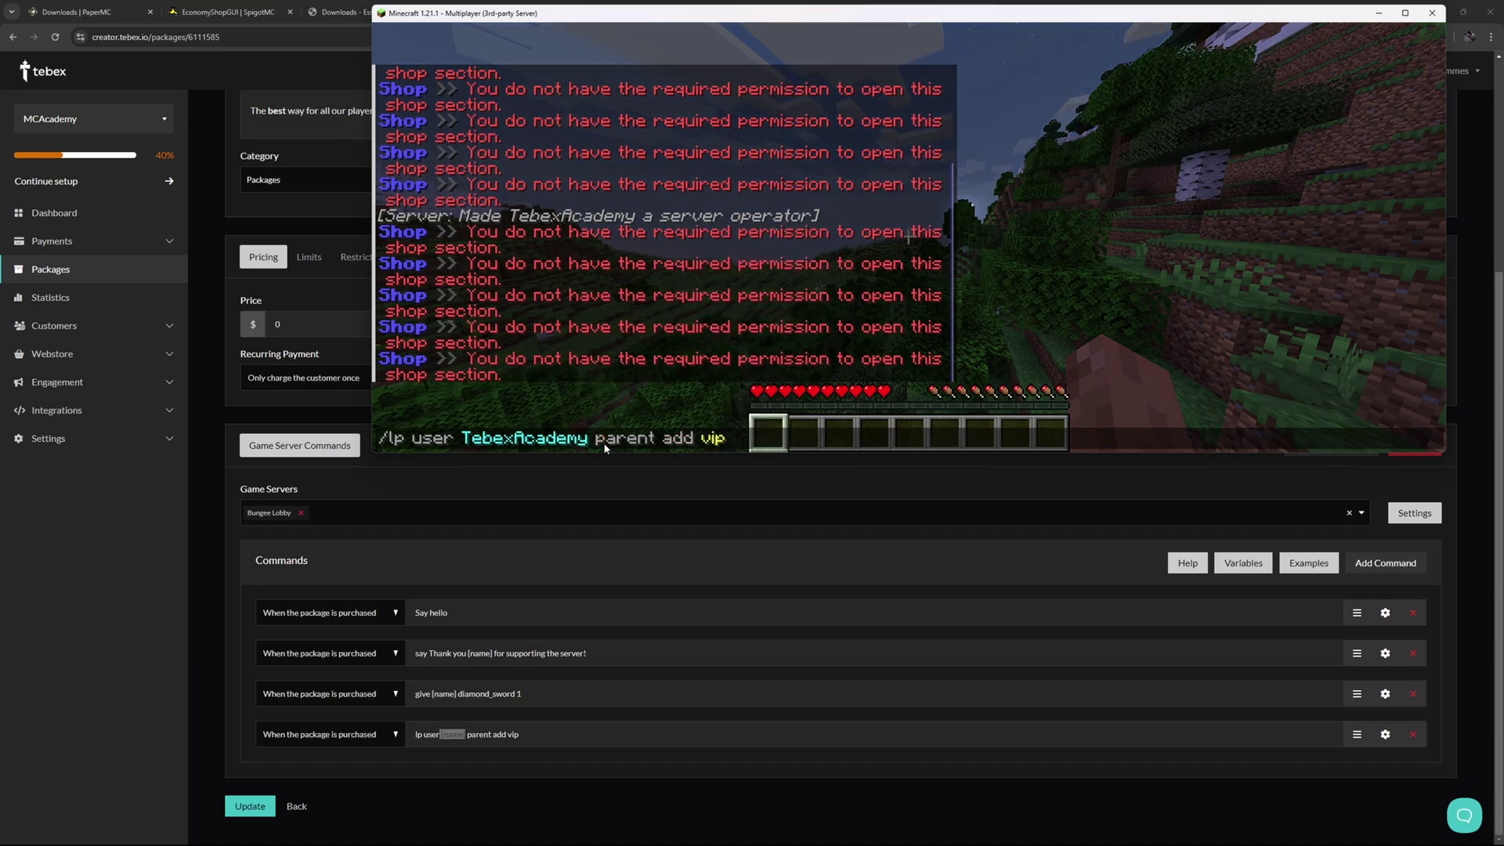
key("ctrl+a")
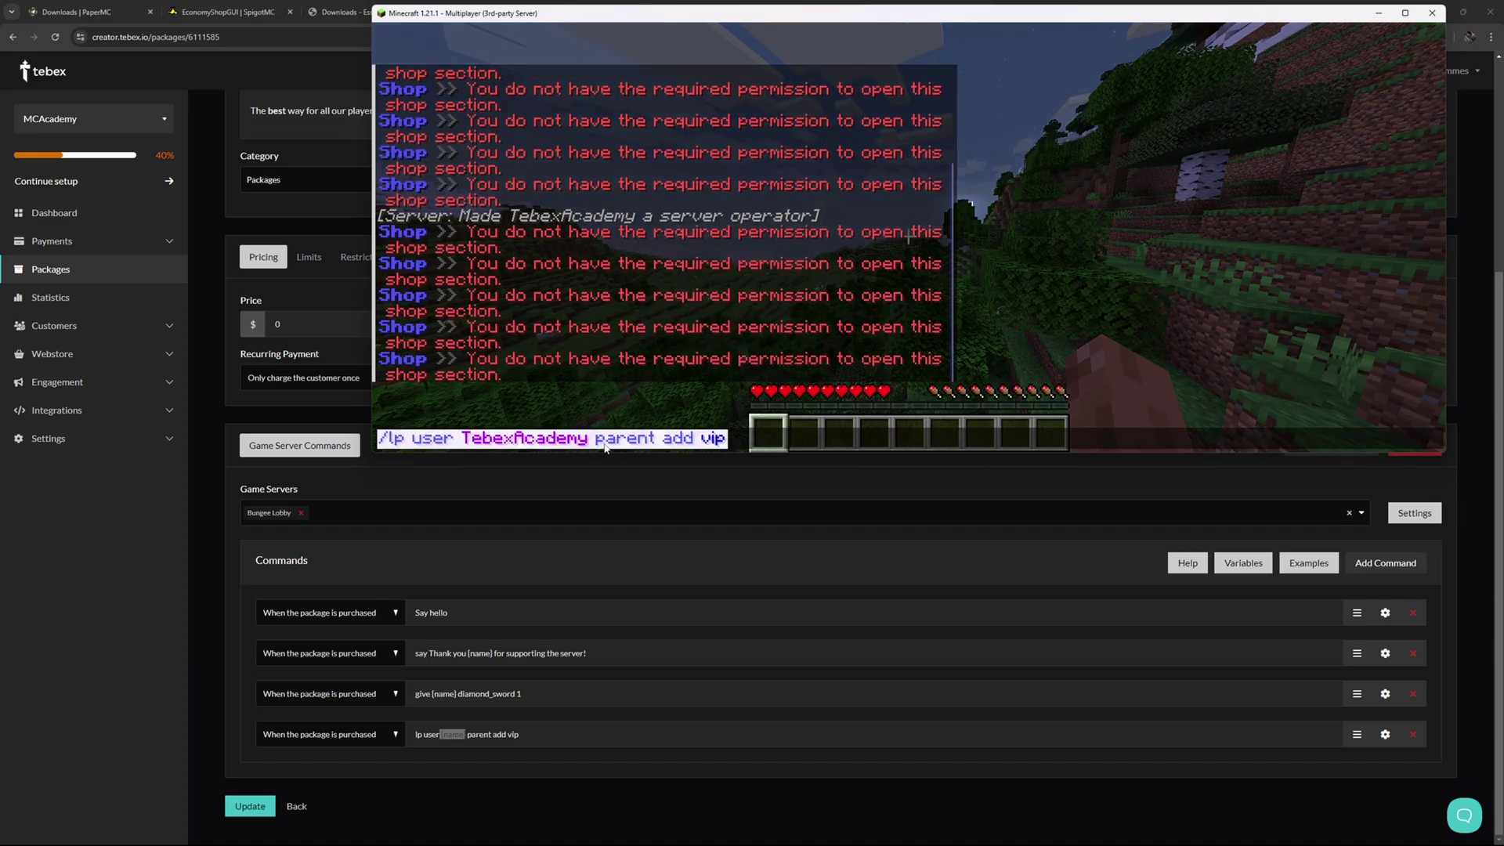
left_click(754, 446)
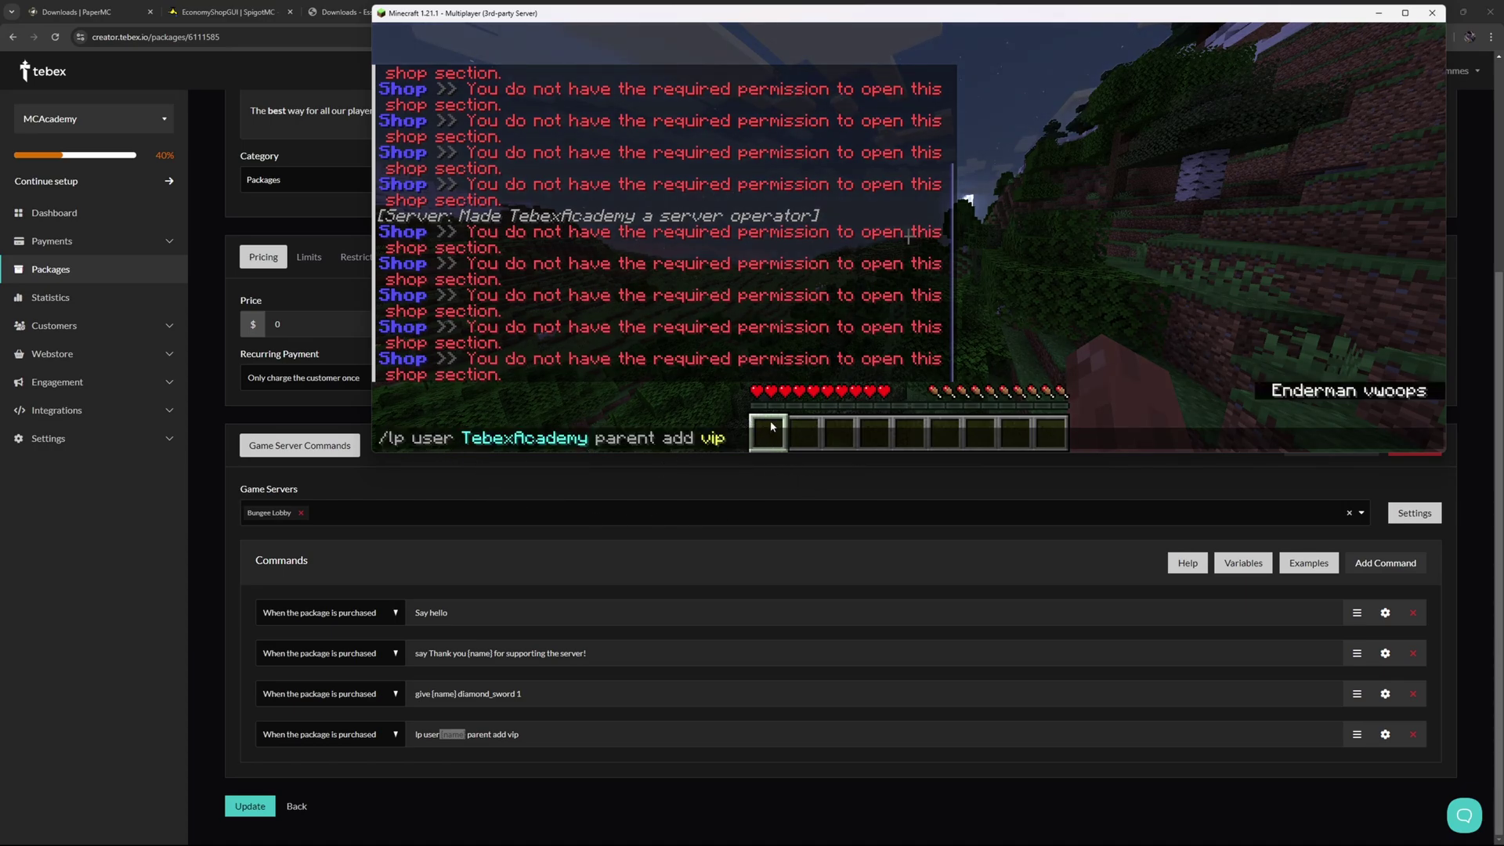
left_click(492, 491)
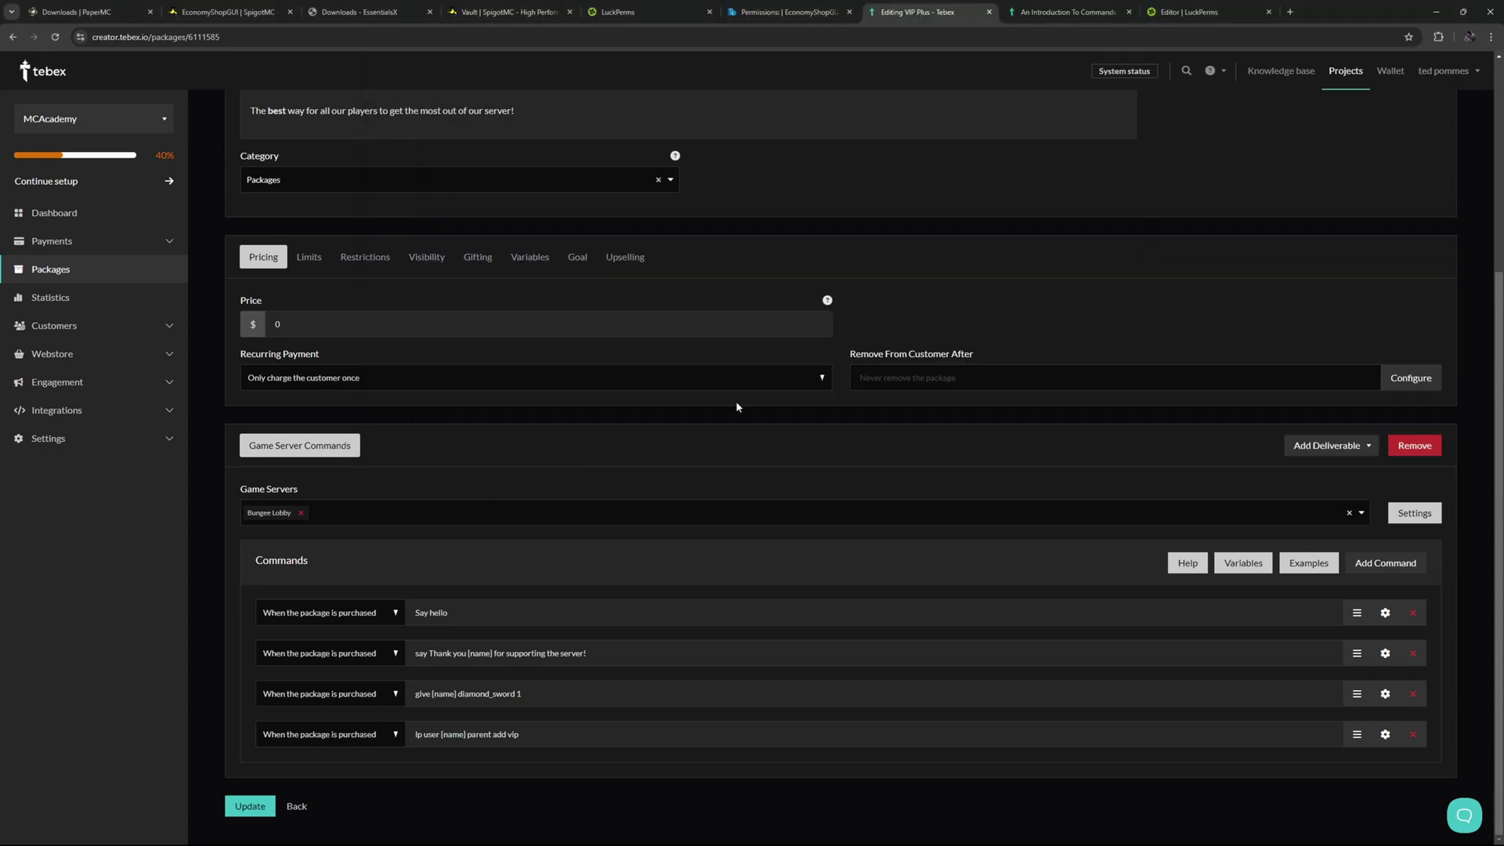
Paste the LuckPerms applyedits command into the server console without its leading slash and run it.
left_click(1190, 12)
key("ctrl+s")
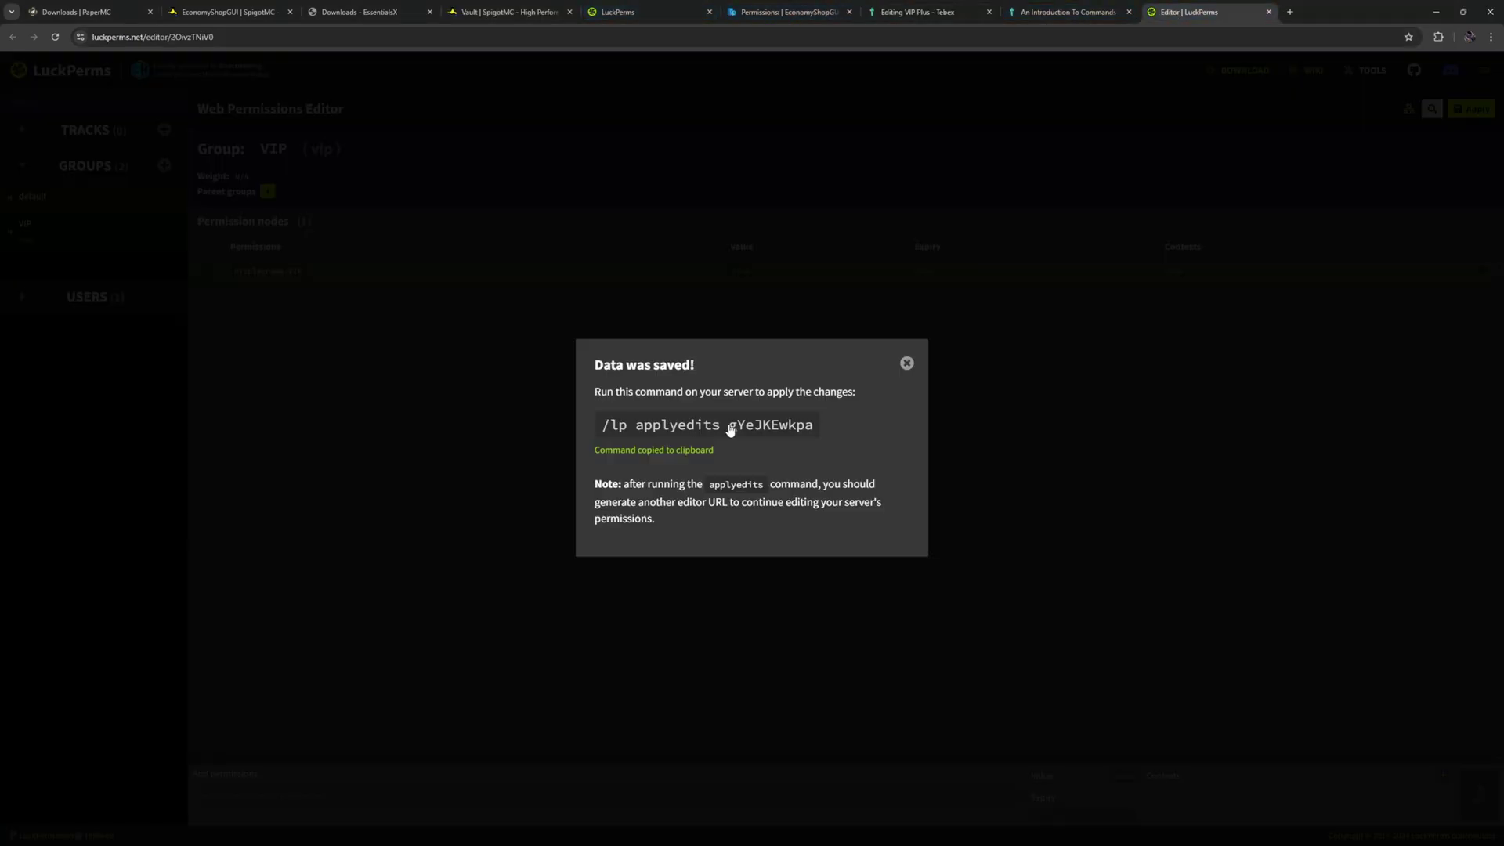
key("alt+Tab")
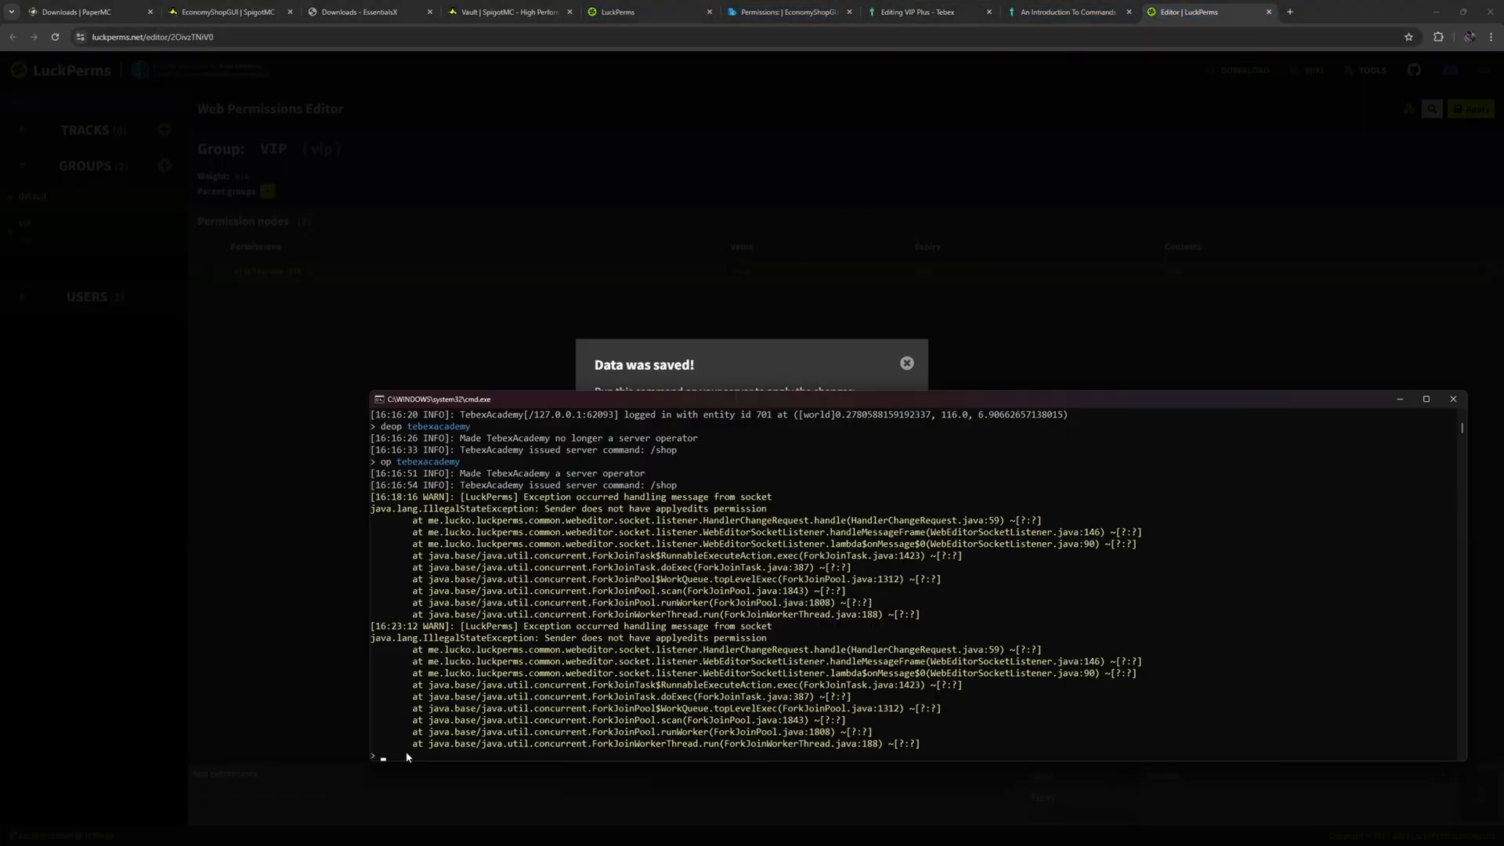
type("/lp applyedits gYeJKEwkpa")
key("Home")
key("Delete")
key("Return")
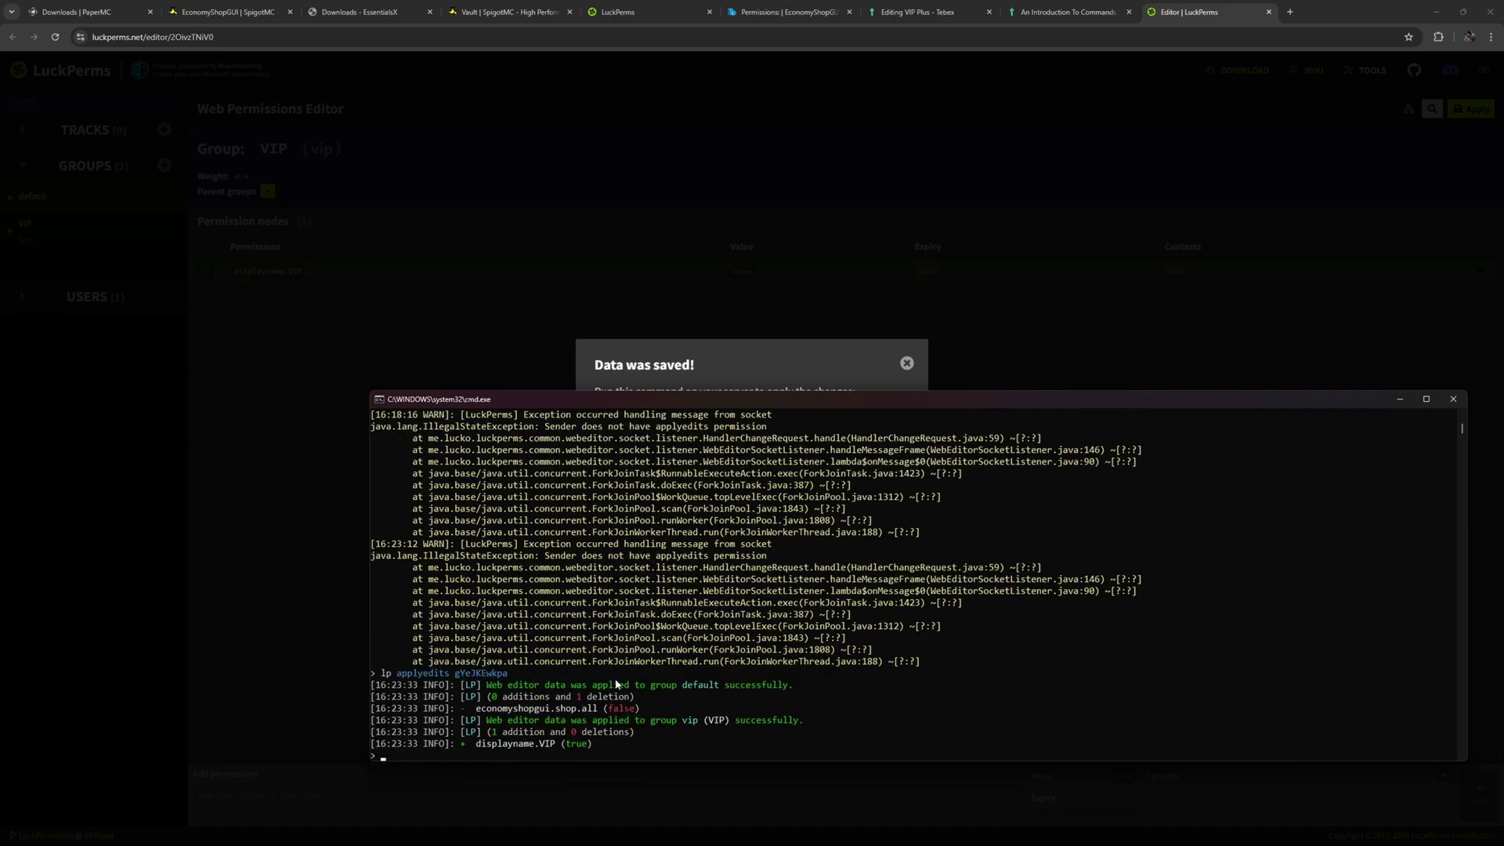
Back in Minecraft chat, cycle the group suggestions until the argument is vip.
key("alt+Tab")
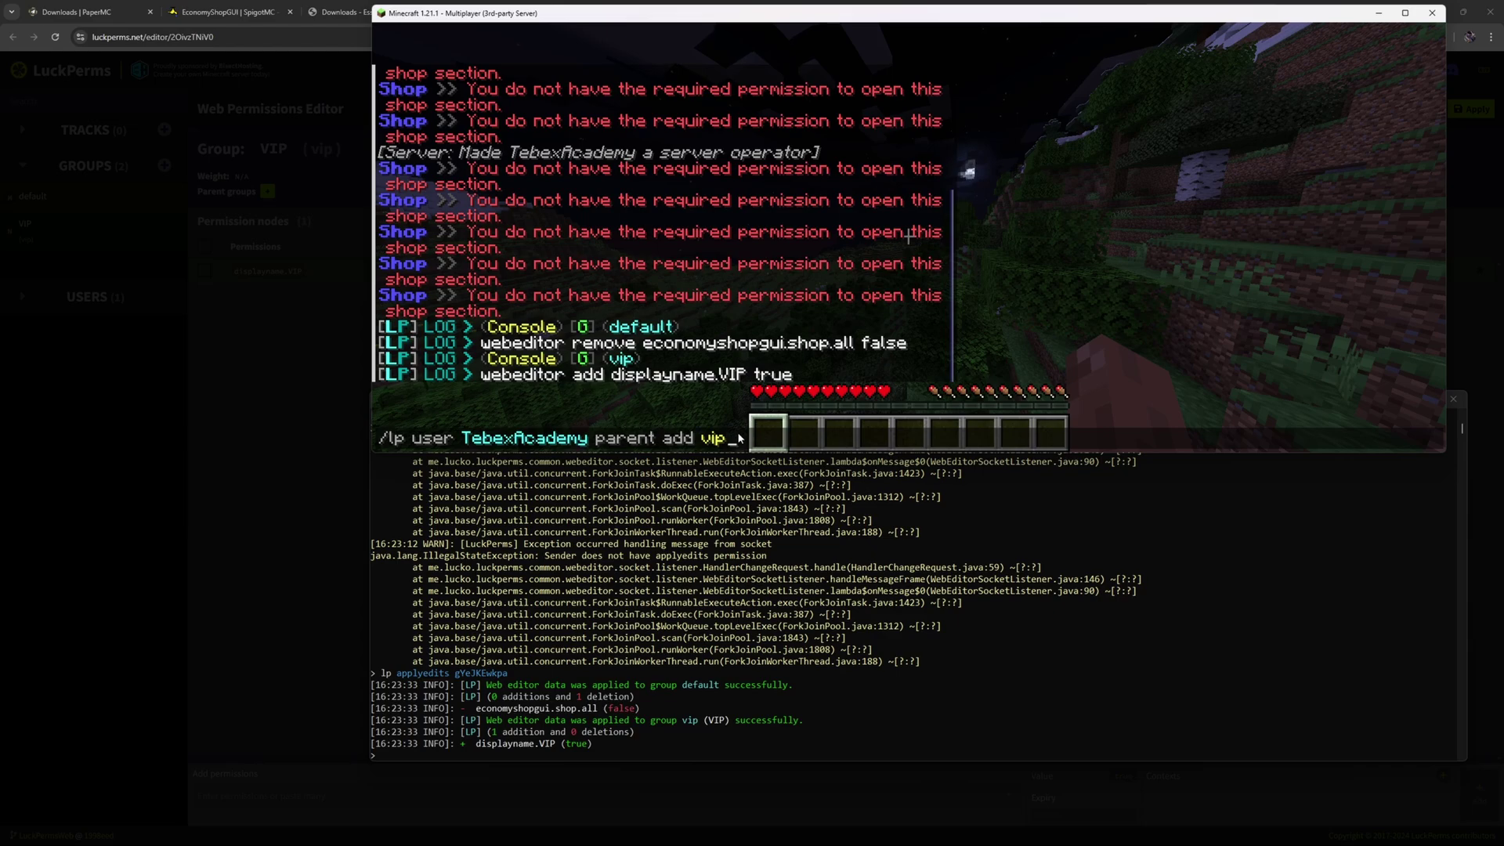
key("BackSpace")
key("BackSpace")
key("BackSpace")
key("Tab")
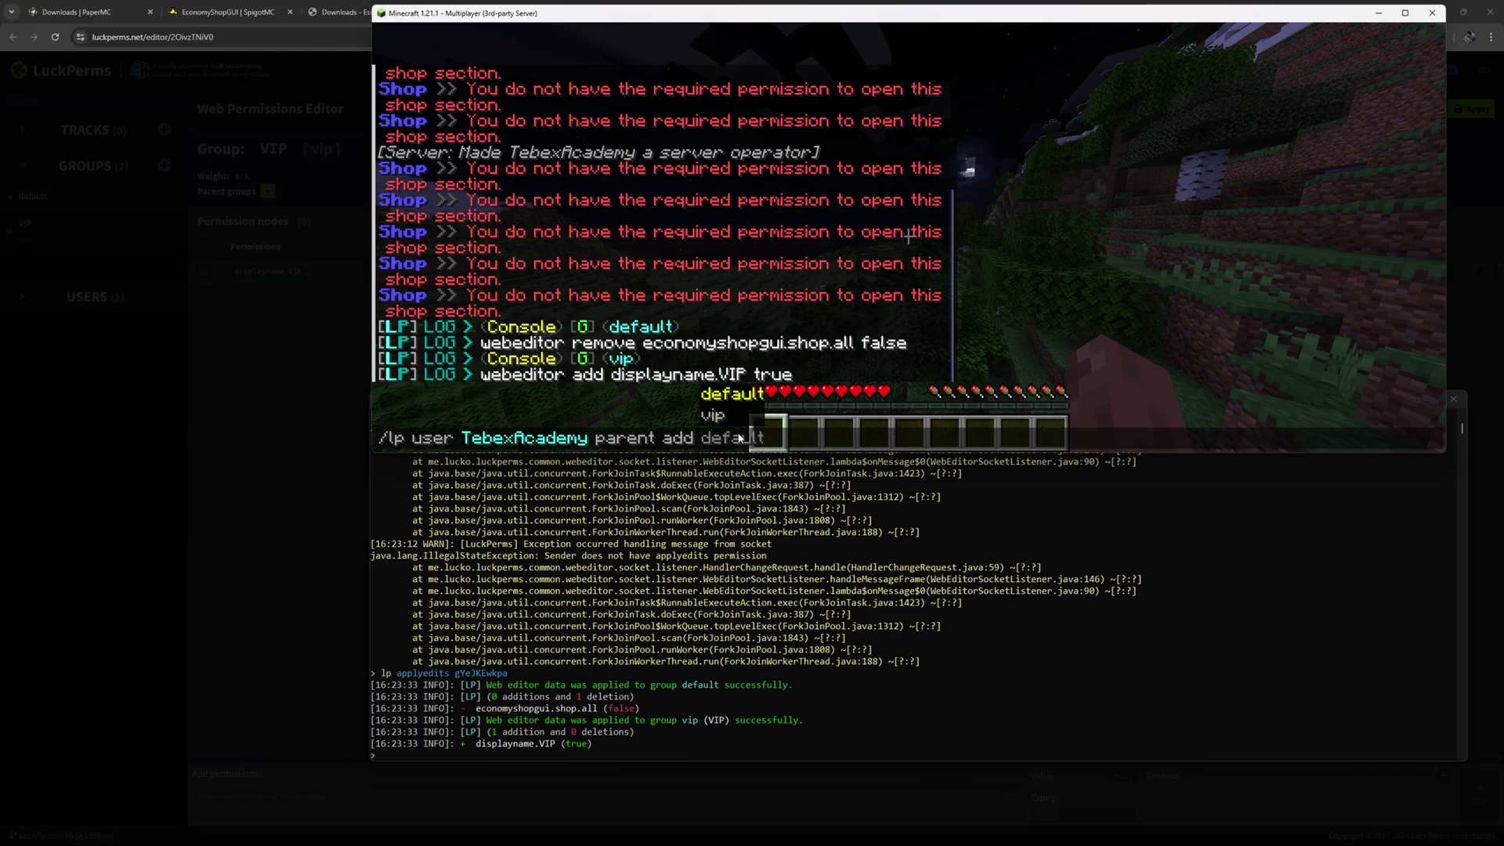
key("Tab")
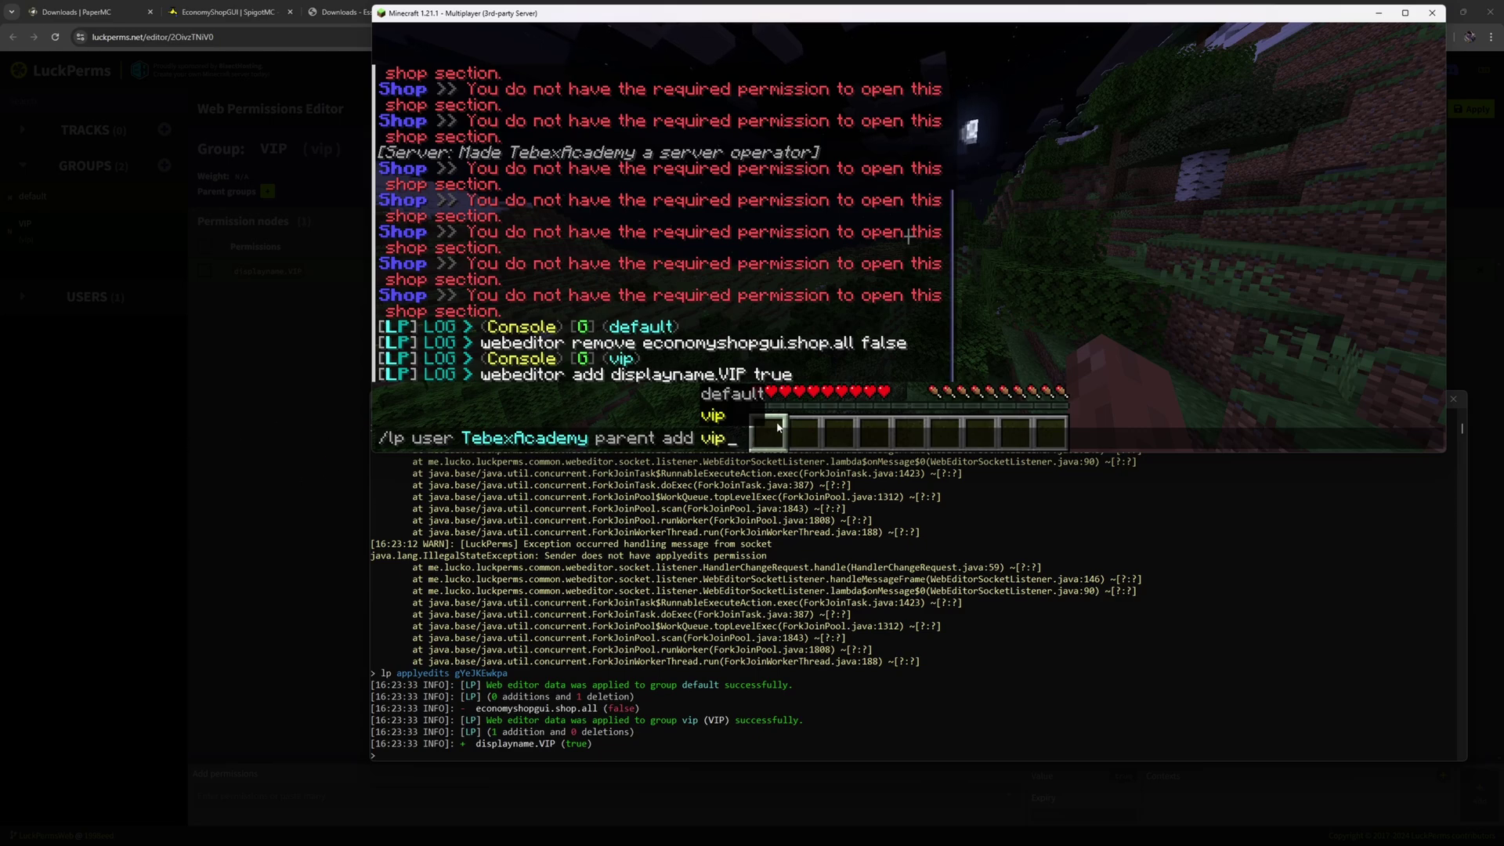
Update the VIP Plus package in Tebex so its four purchase commands are saved.
key("ctrl+a")
key("alt+Tab")
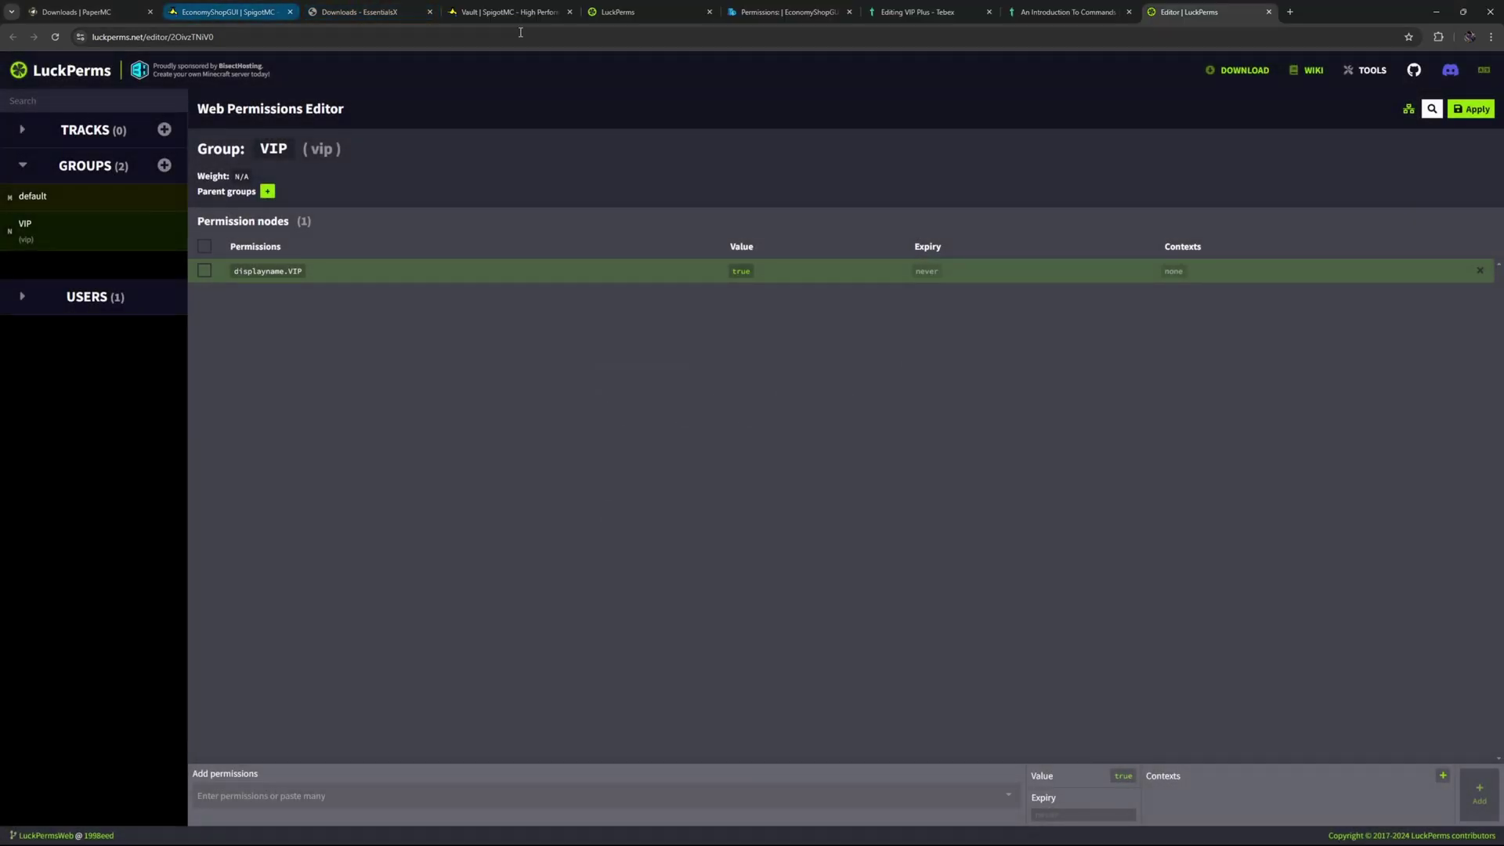
left_click(938, 11)
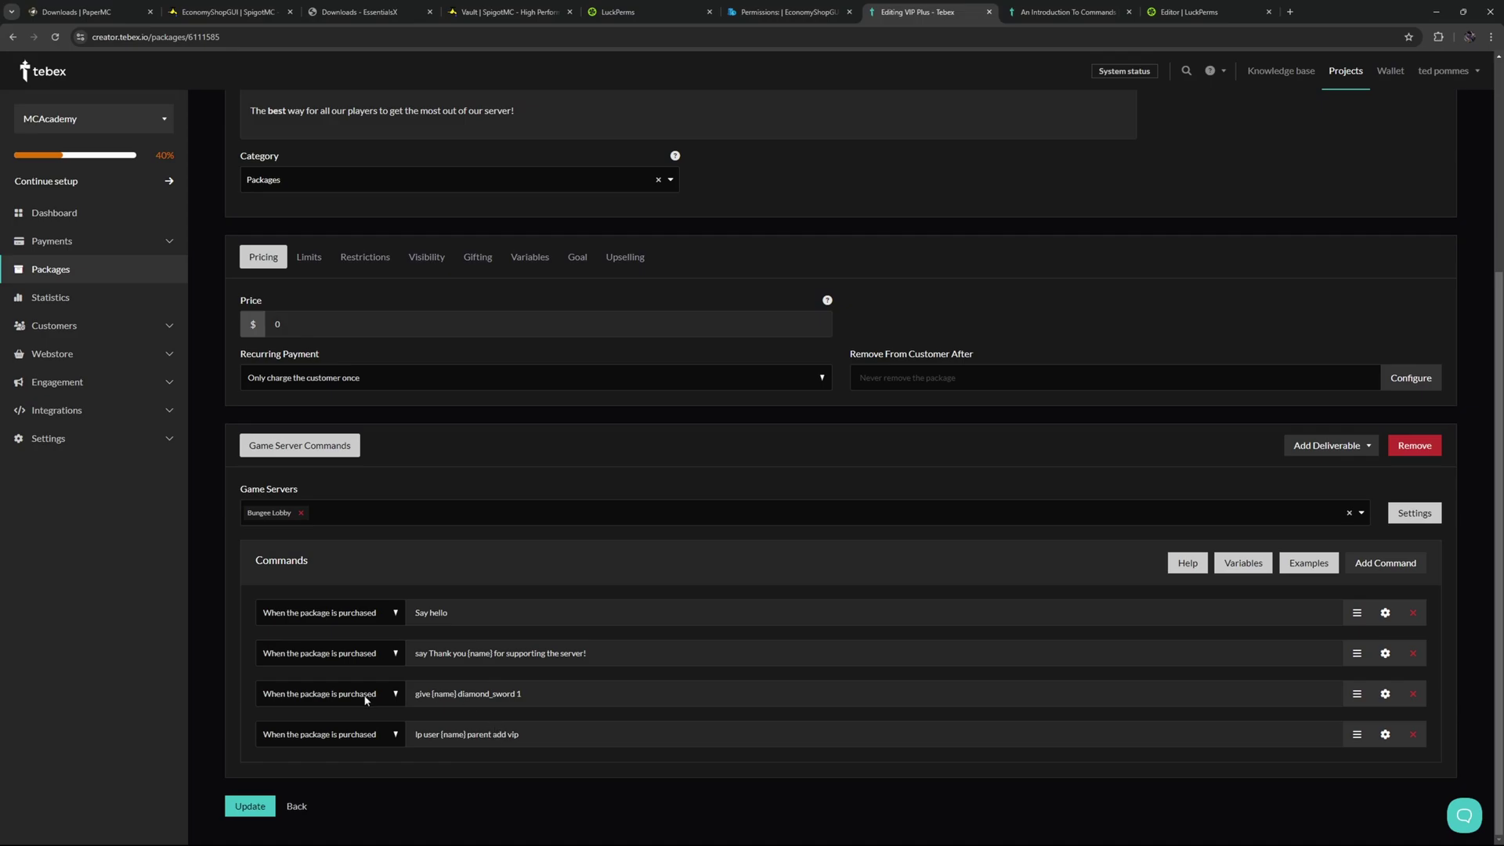
left_click(251, 807)
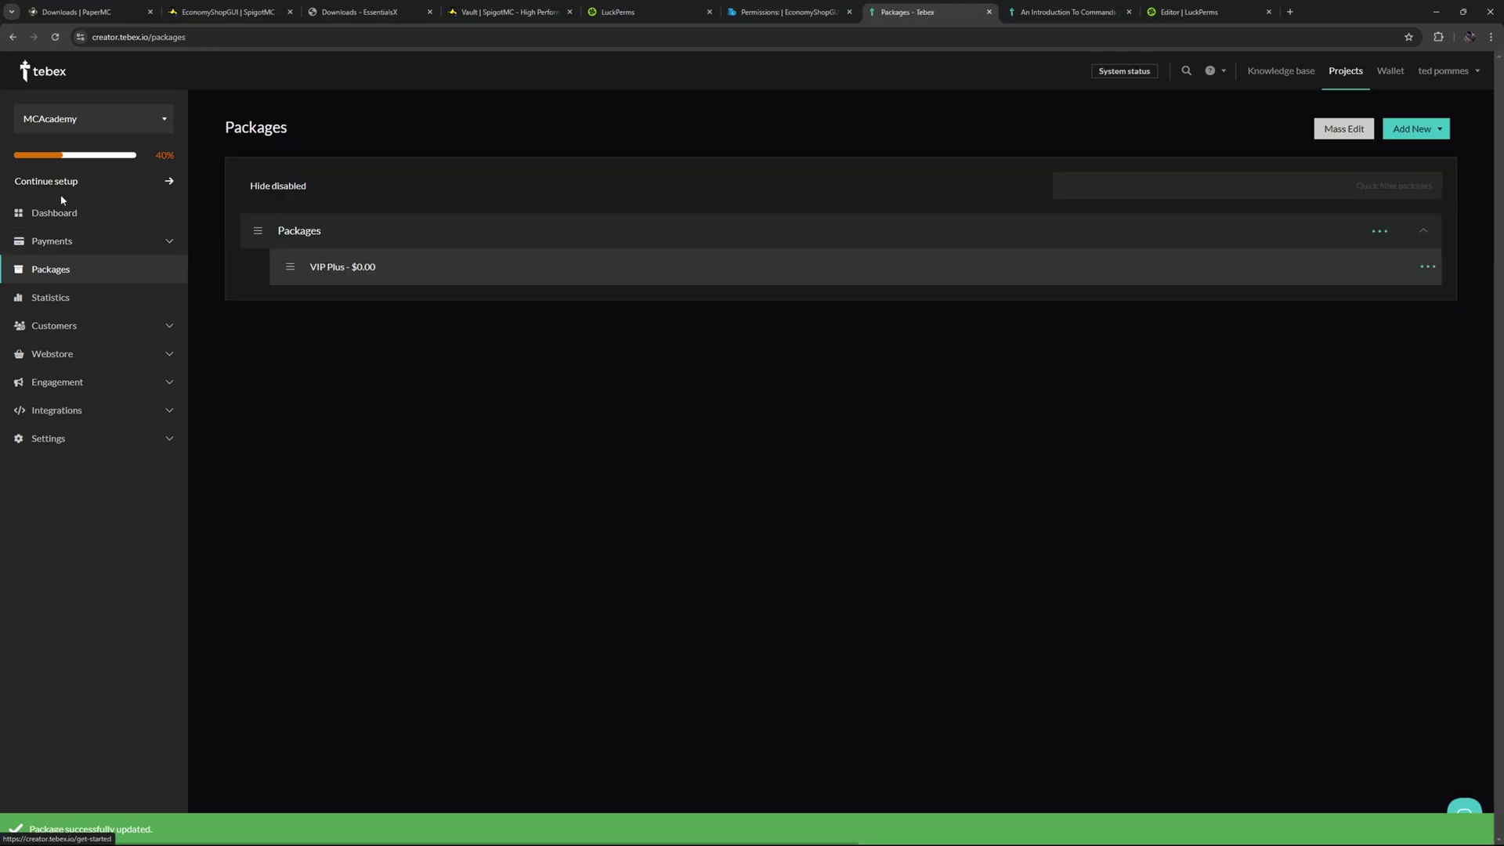
Buy VIP Plus from the webstore as a $0.00 test order and complete the payment.
left_click(61, 211)
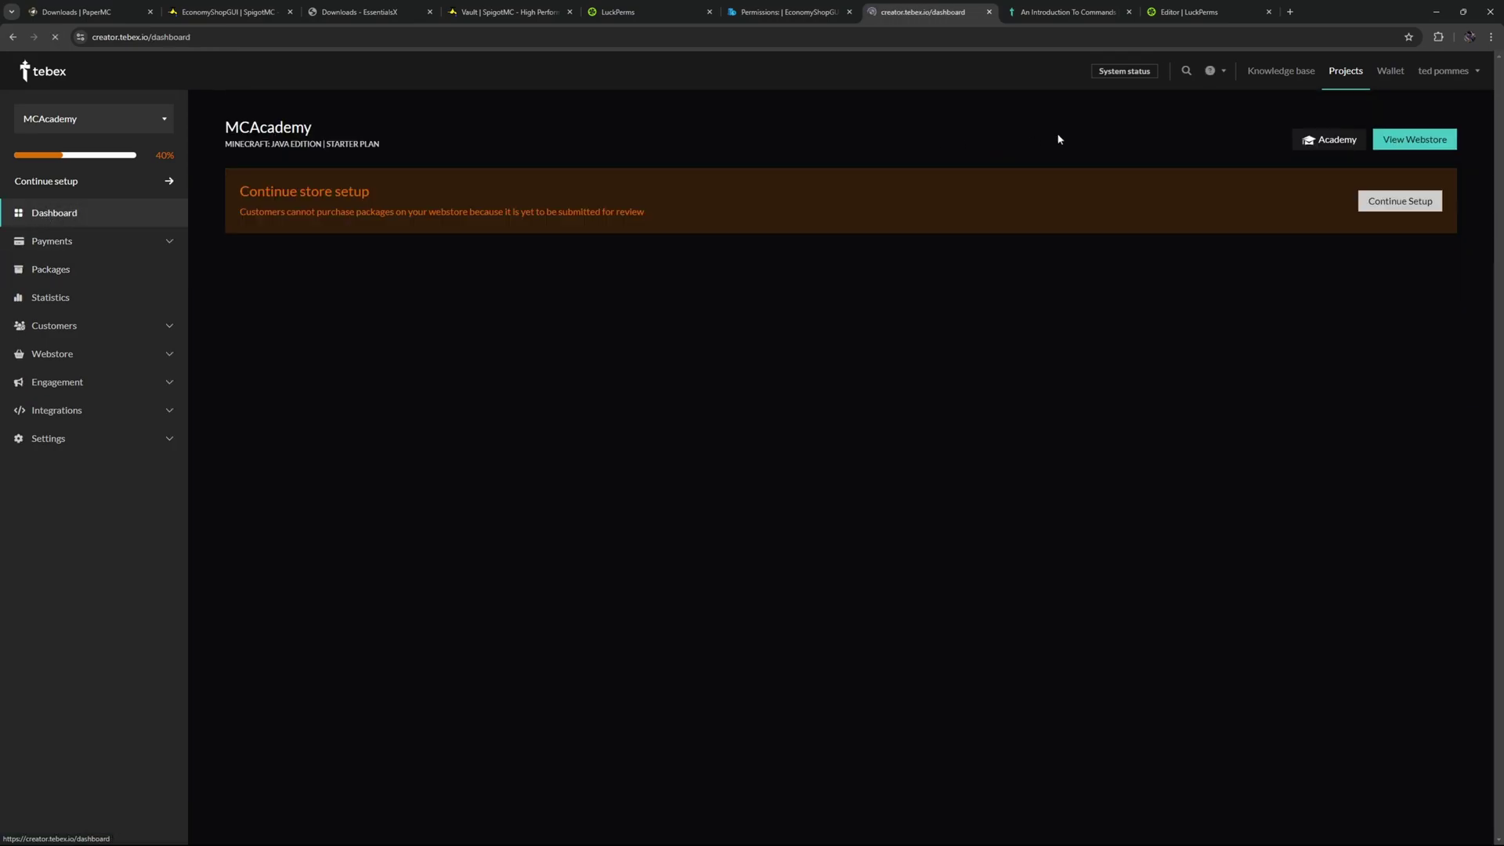
left_click(1433, 142)
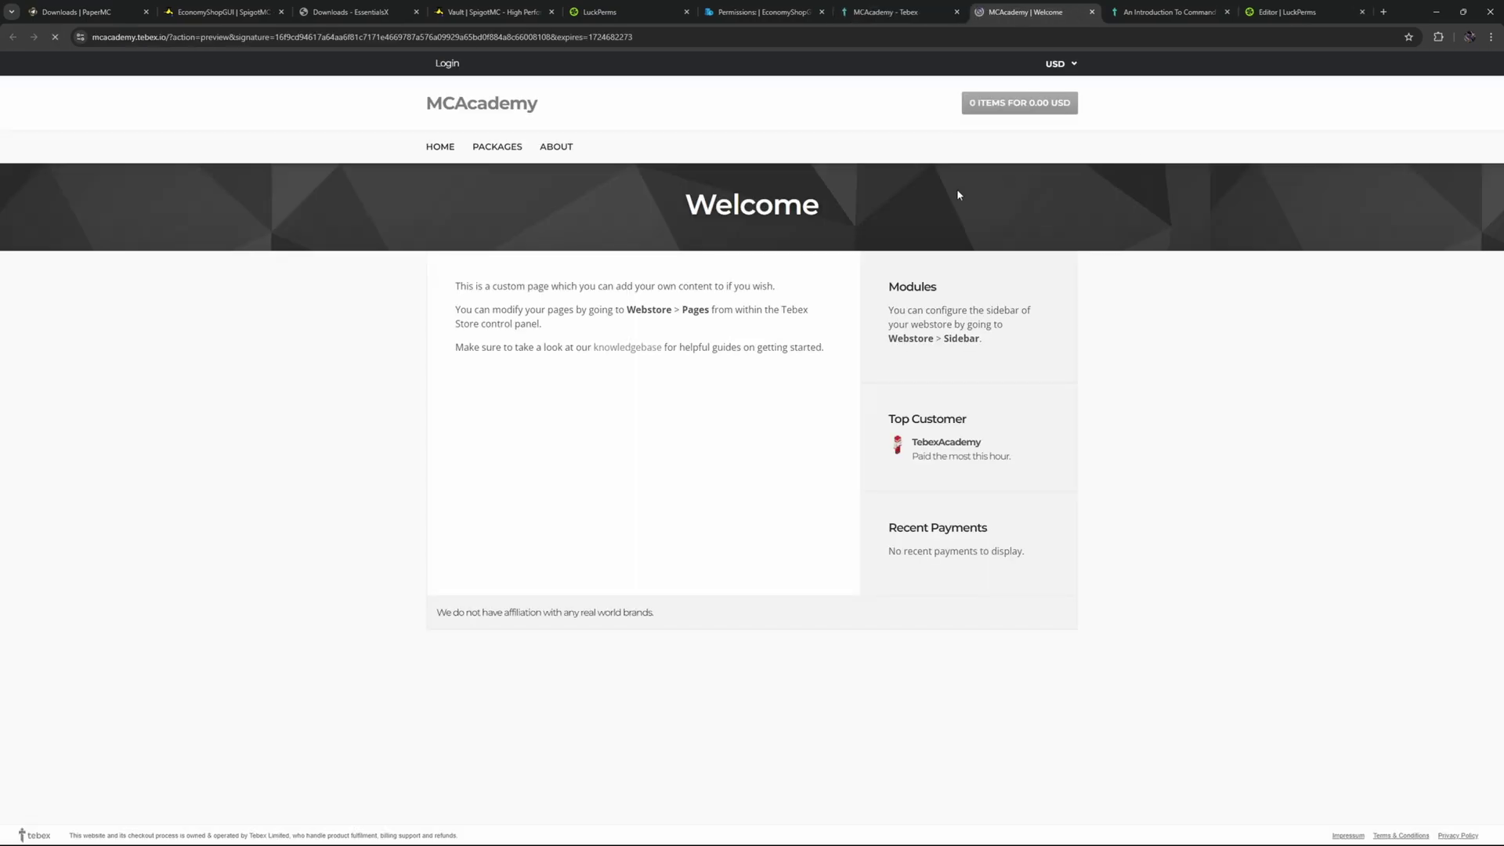
left_click(508, 149)
left_click(812, 303)
left_click(823, 330)
left_click(707, 533)
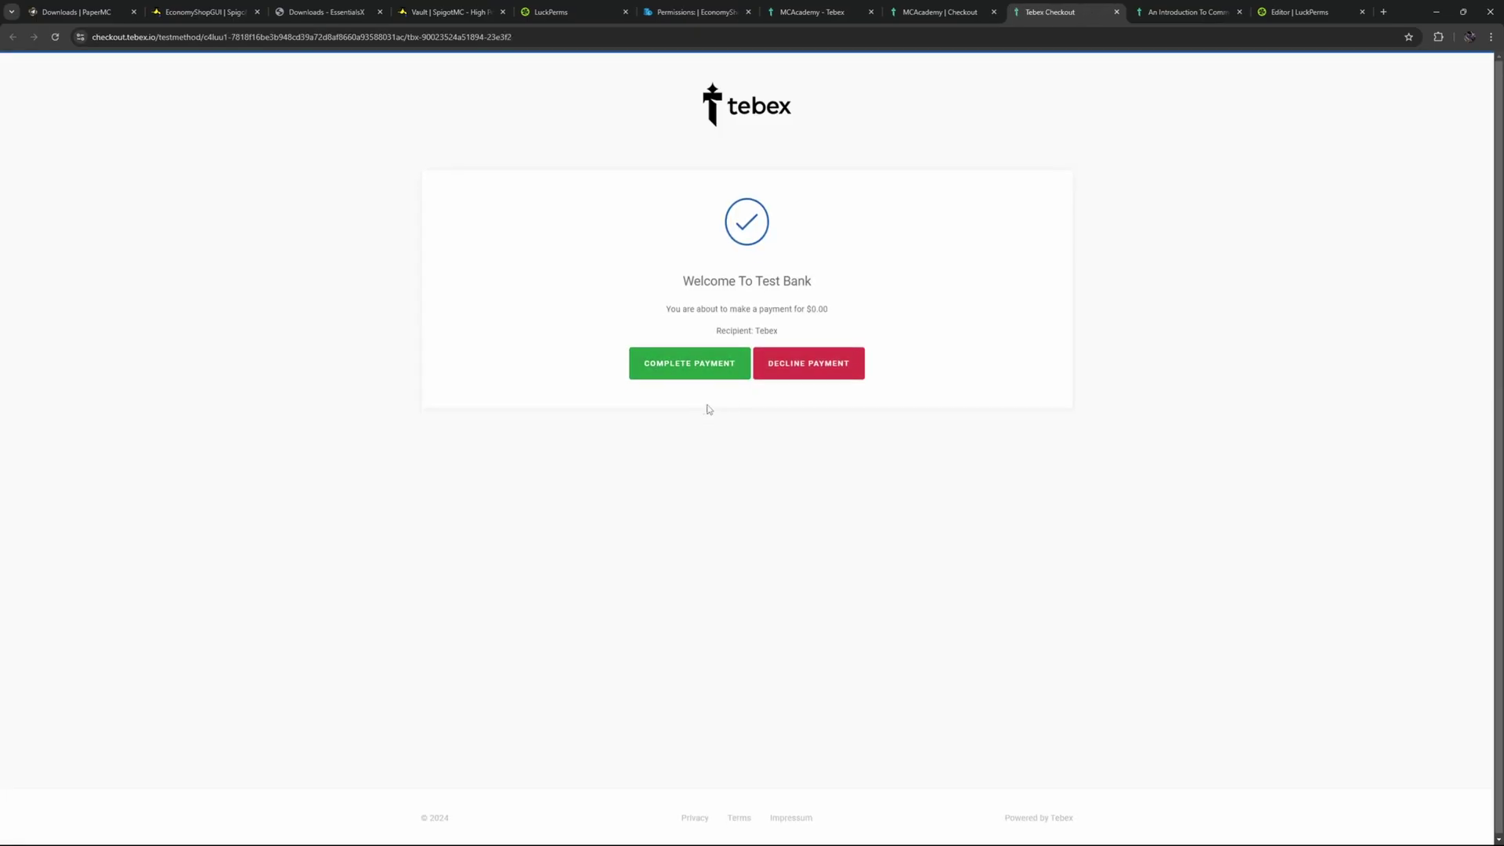
left_click(675, 377)
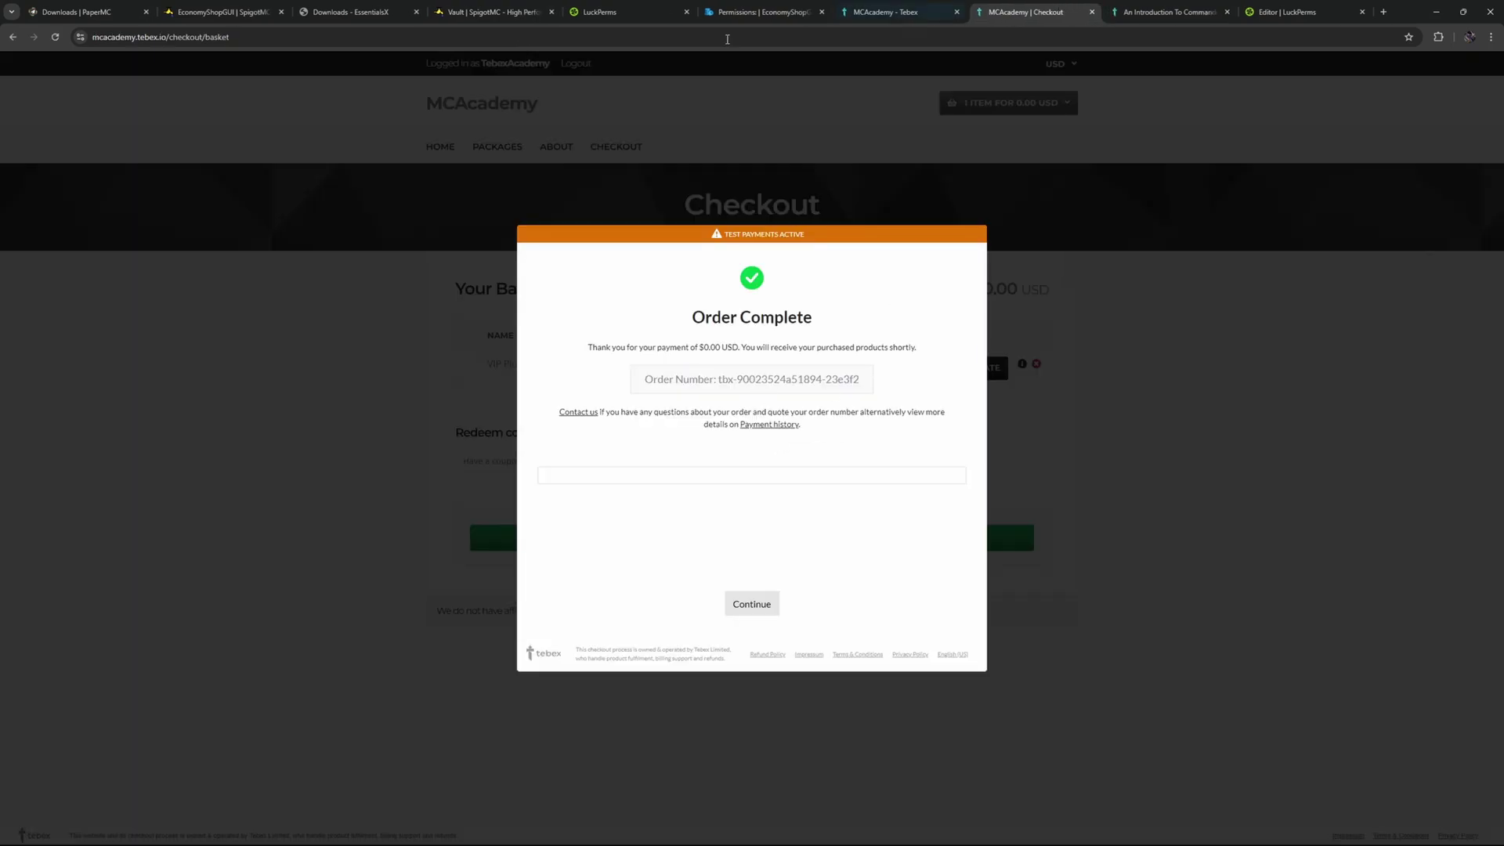
left_click(1293, 11)
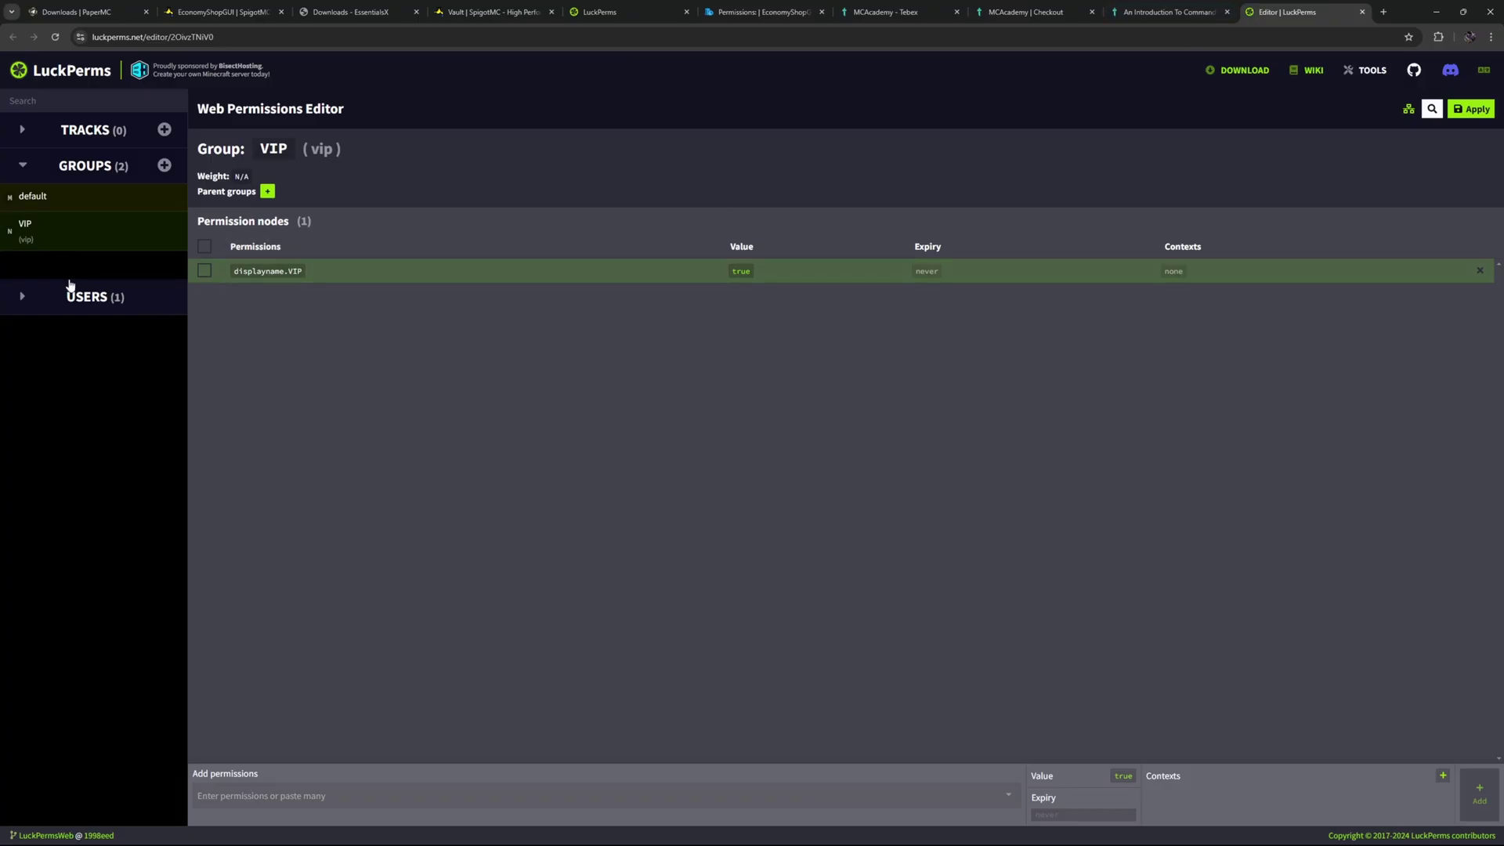
Open the player's user entry in LuckPerms, kill the zombie with the diamond sword, and start a chat command.
left_click(22, 296)
left_click(71, 330)
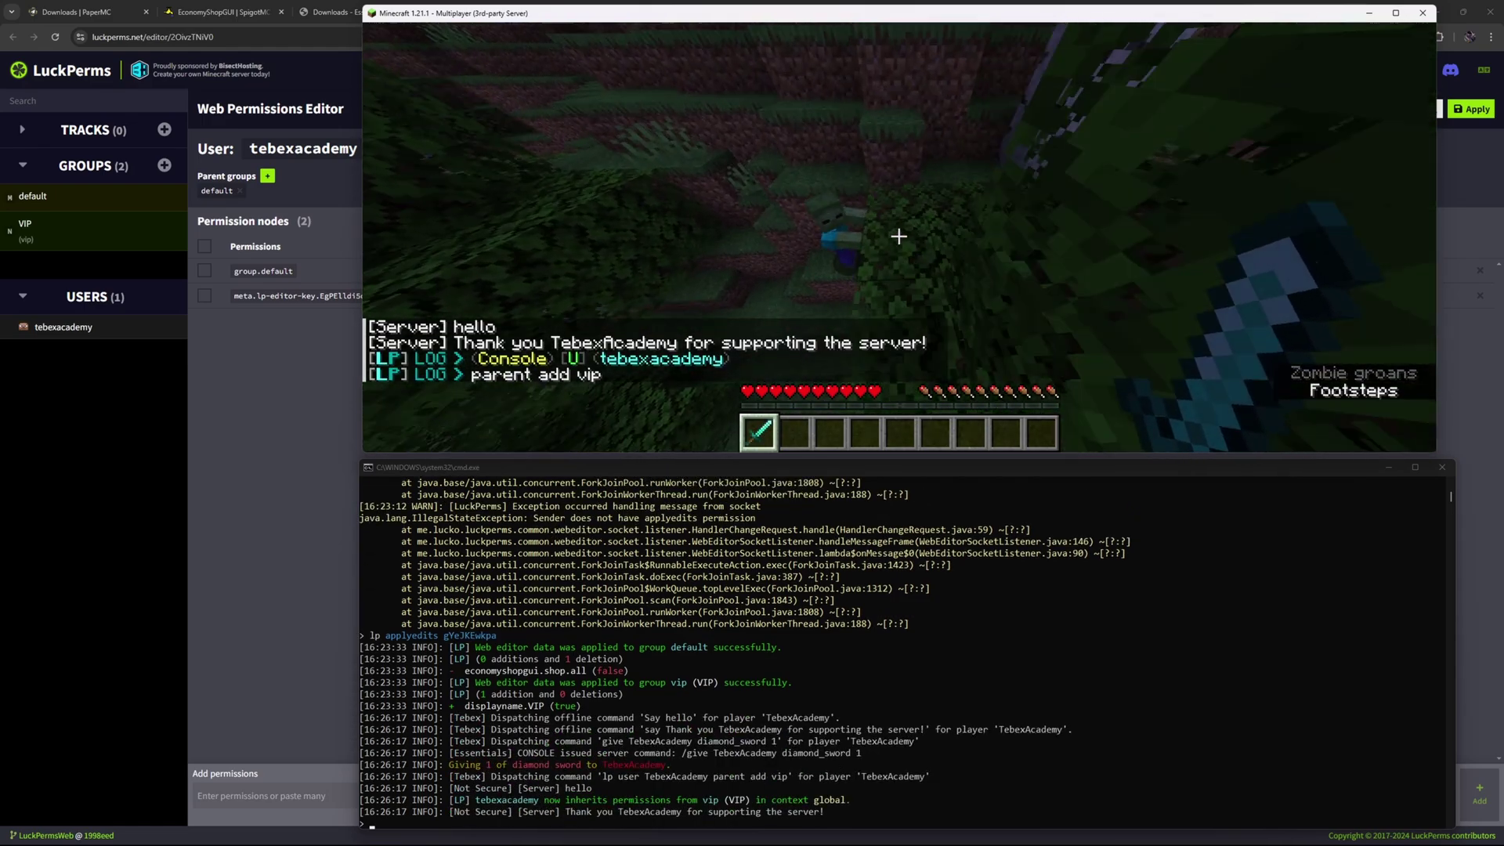
left_click(898, 236)
left_click(899, 235)
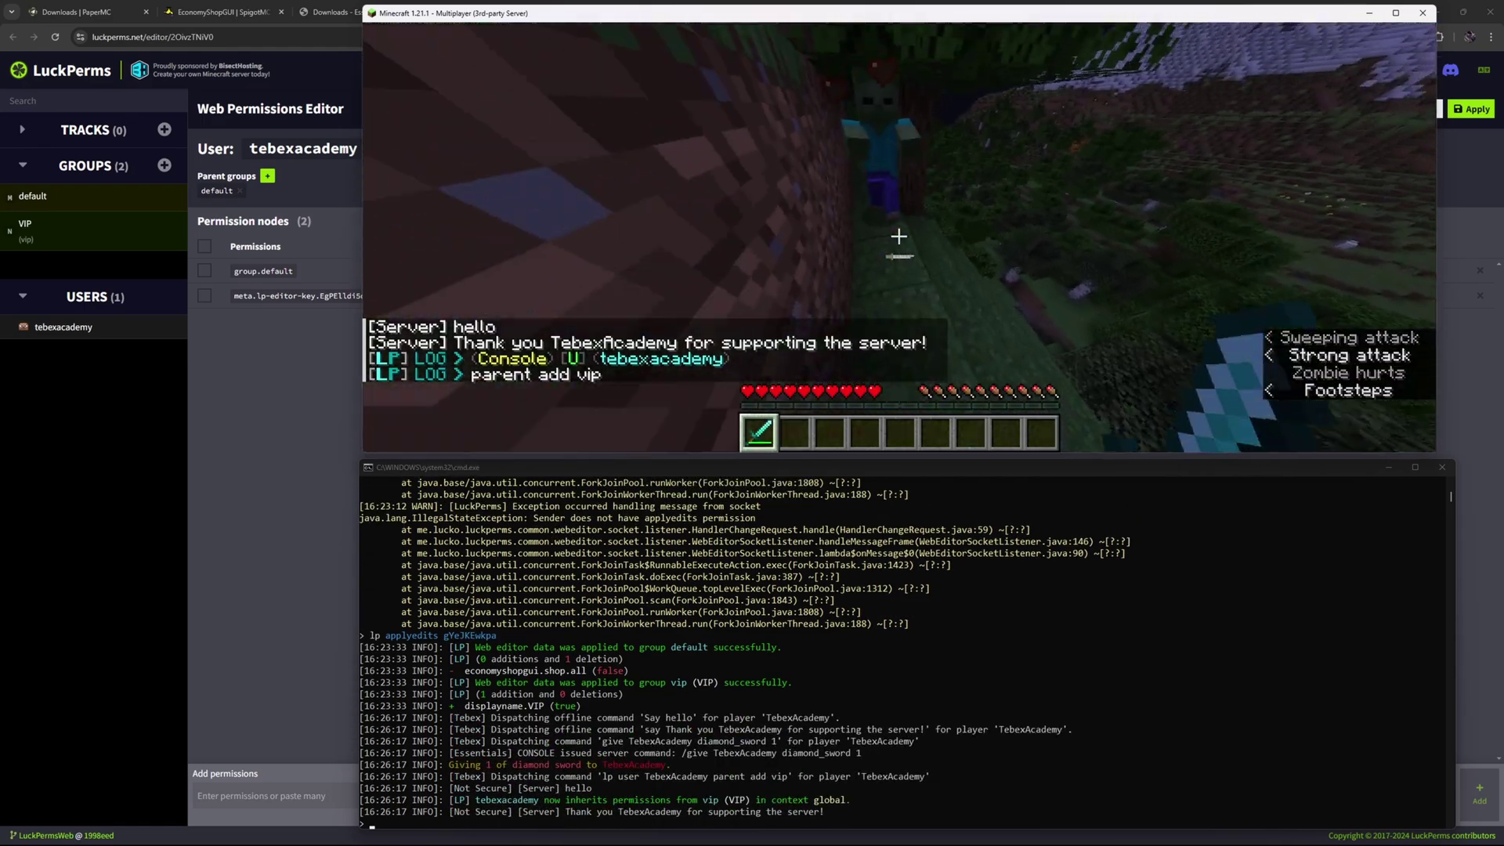
left_click(899, 236)
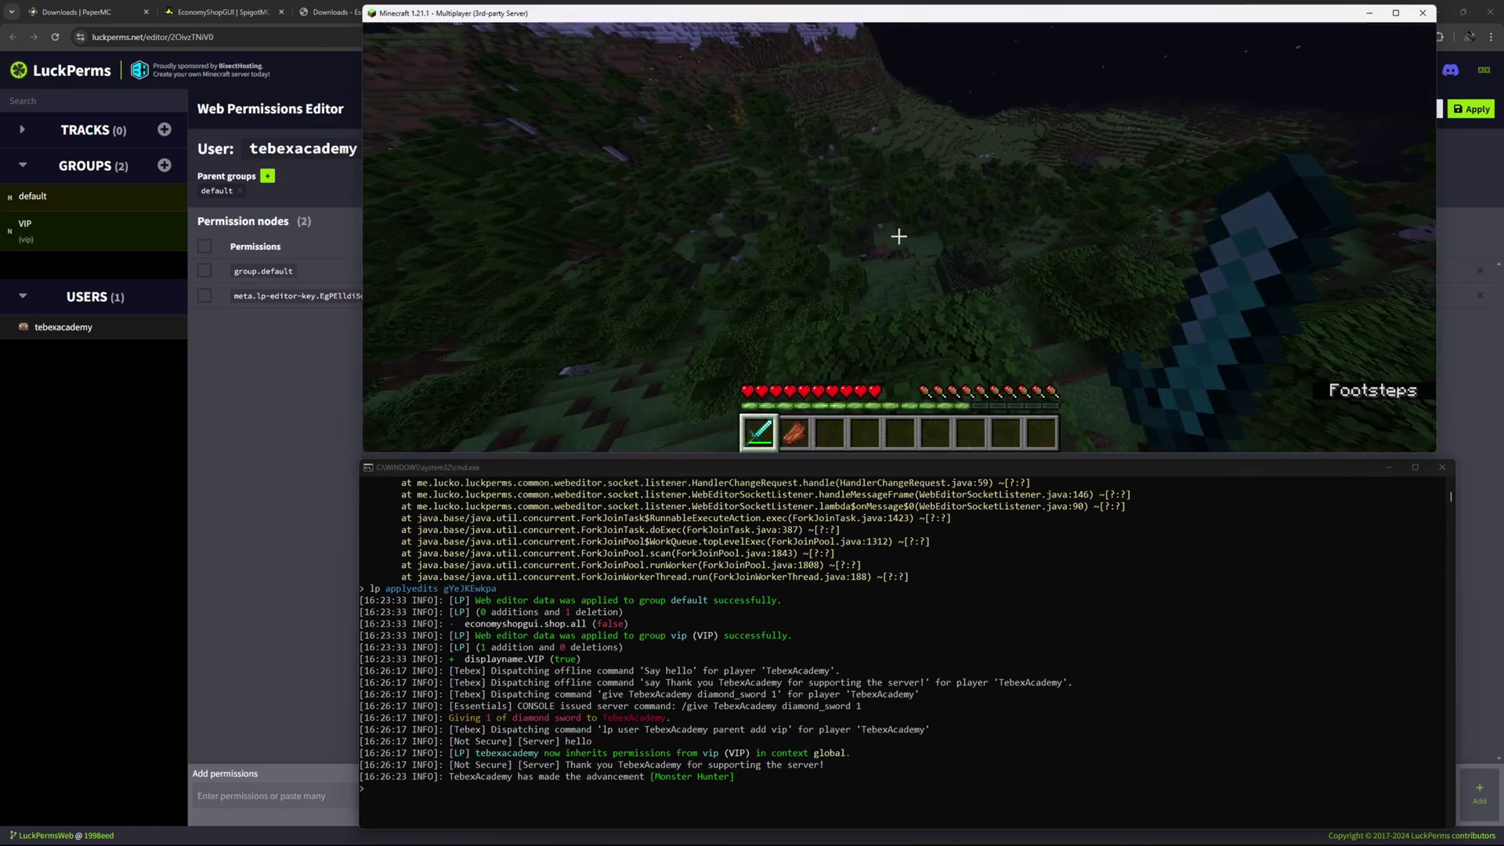
type("troduction-to-comma")
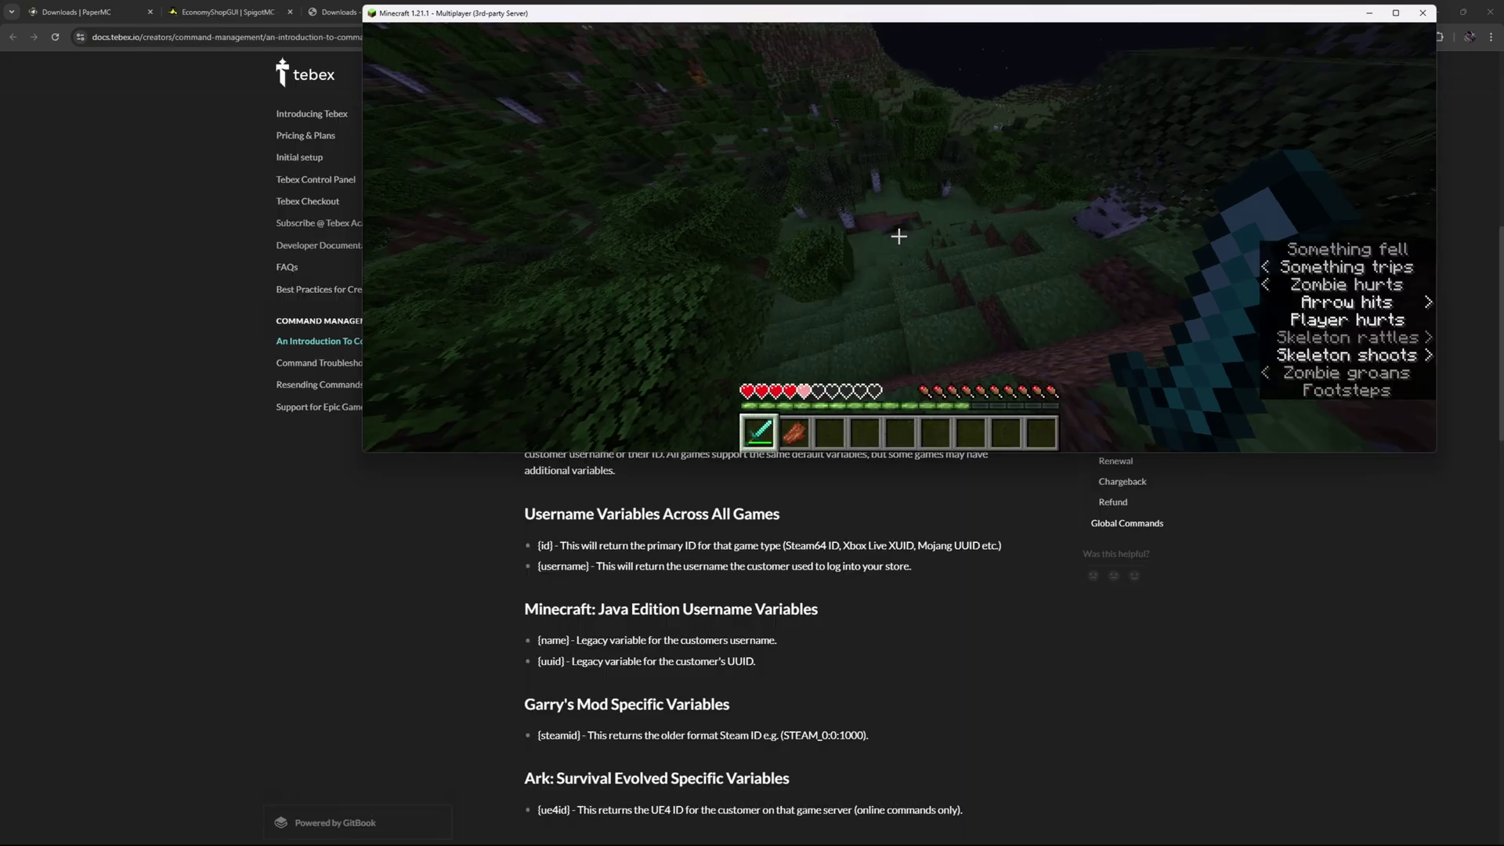
Run /lp editor, verify the player inherits default and vip in the web editor, then return to Minecraft.
type("/lp editor")
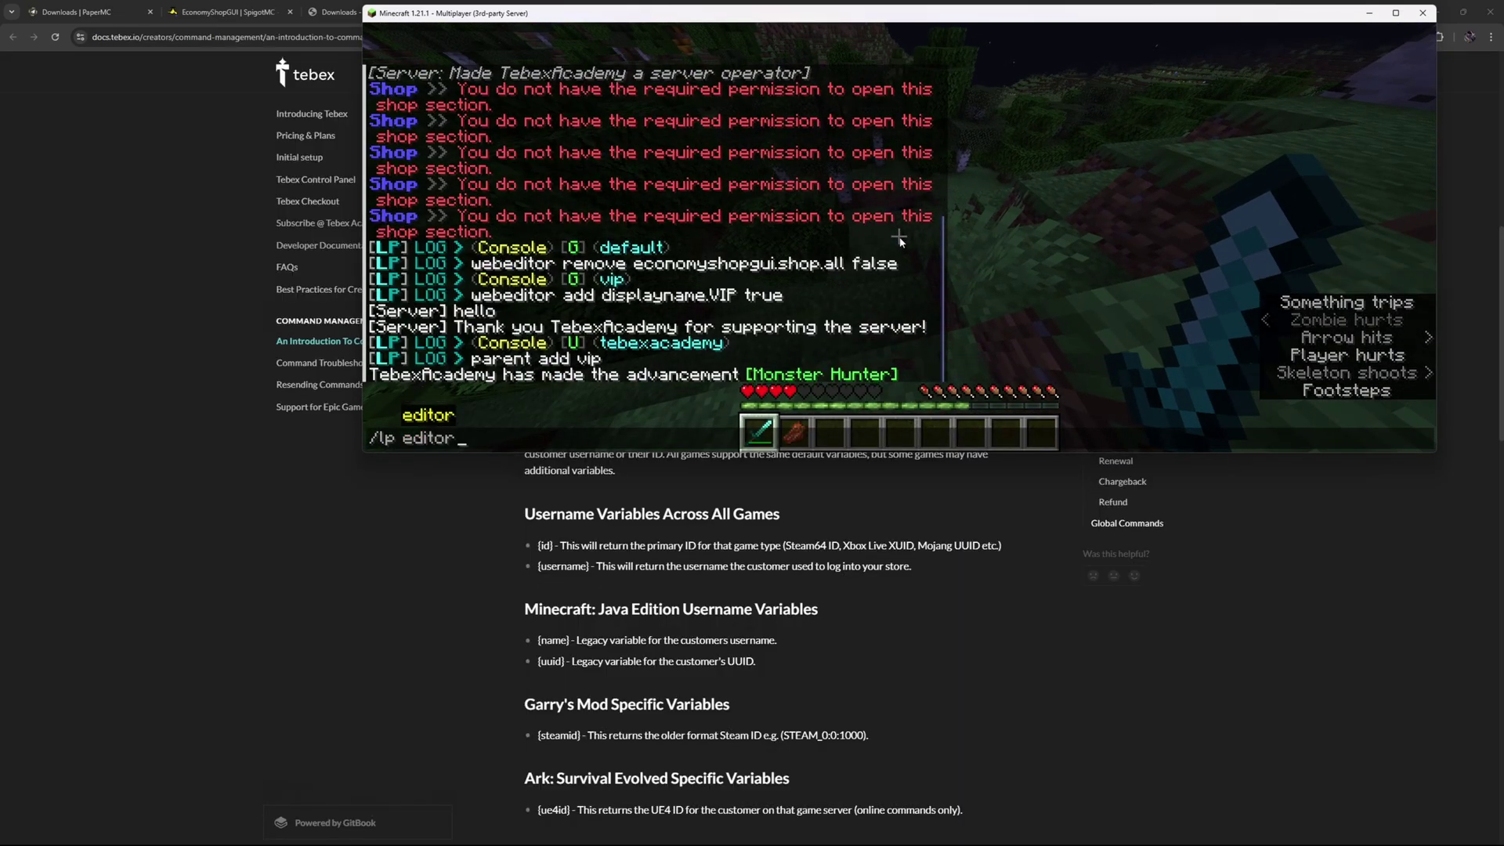
key("Return")
left_click(738, 271)
left_click(23, 202)
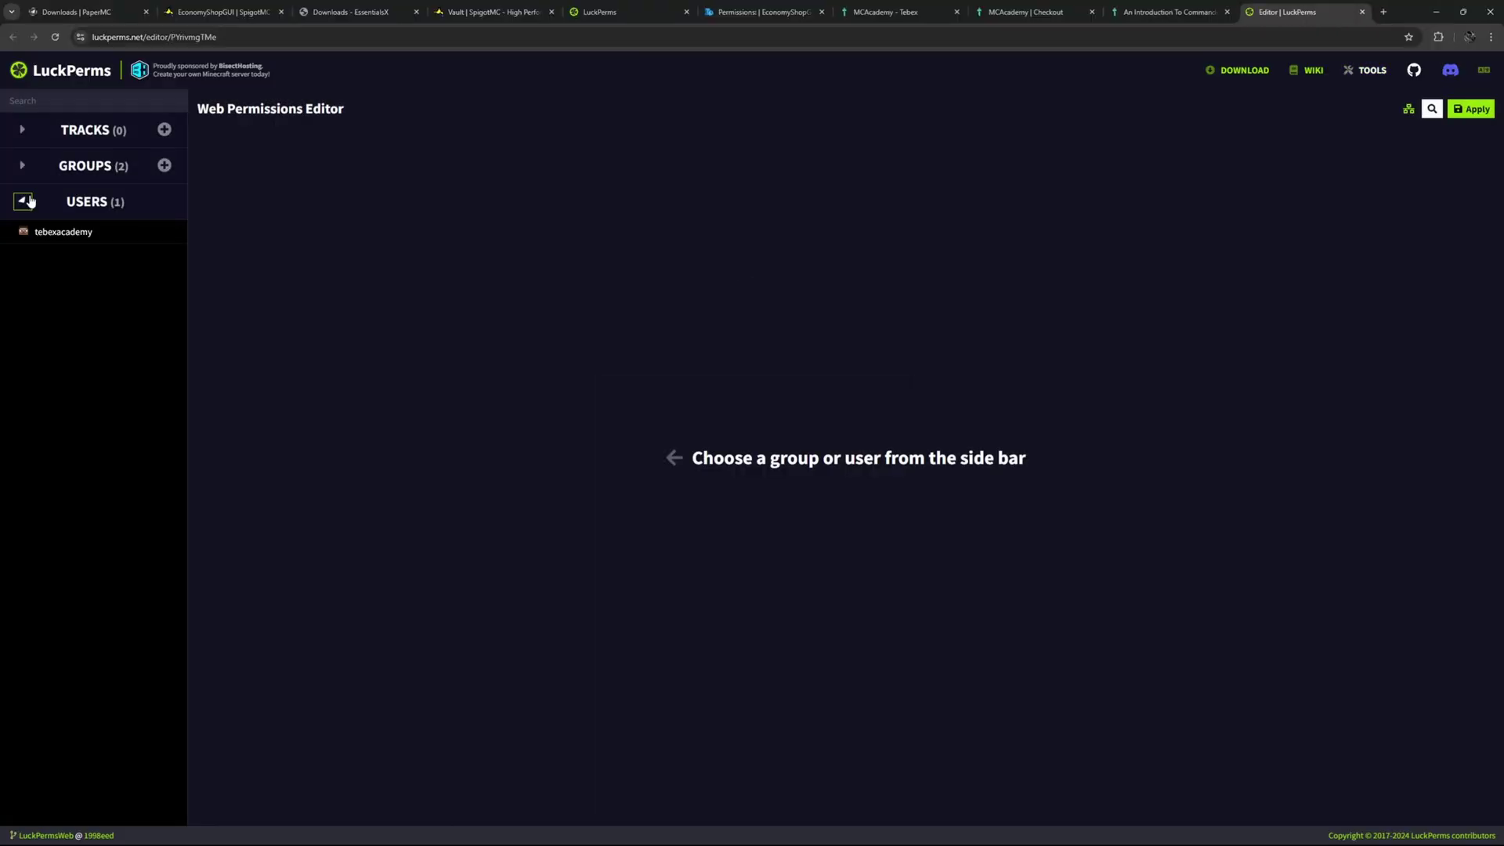
left_click(40, 235)
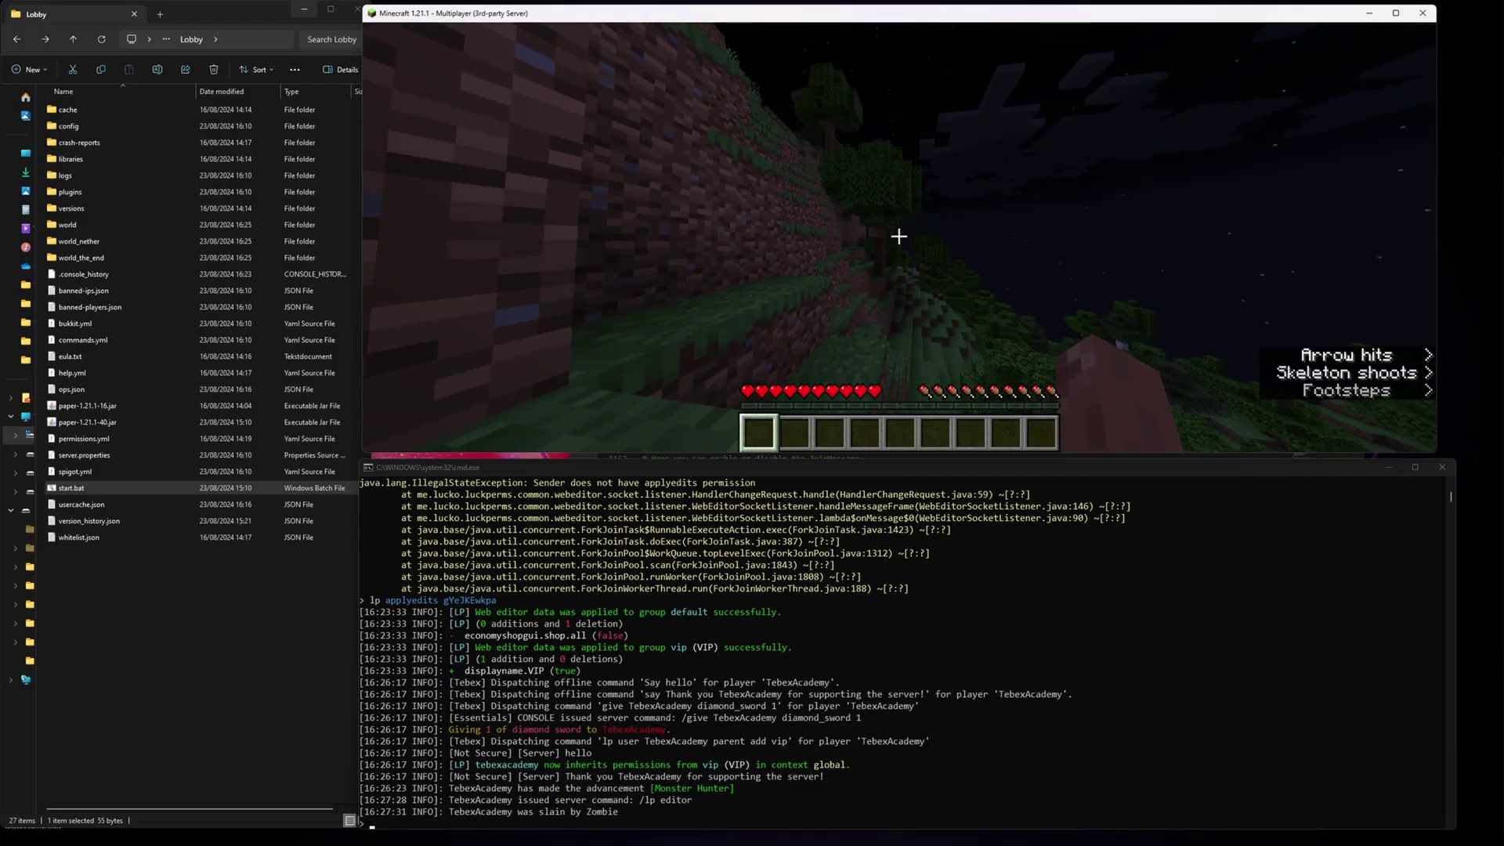
key("slash")
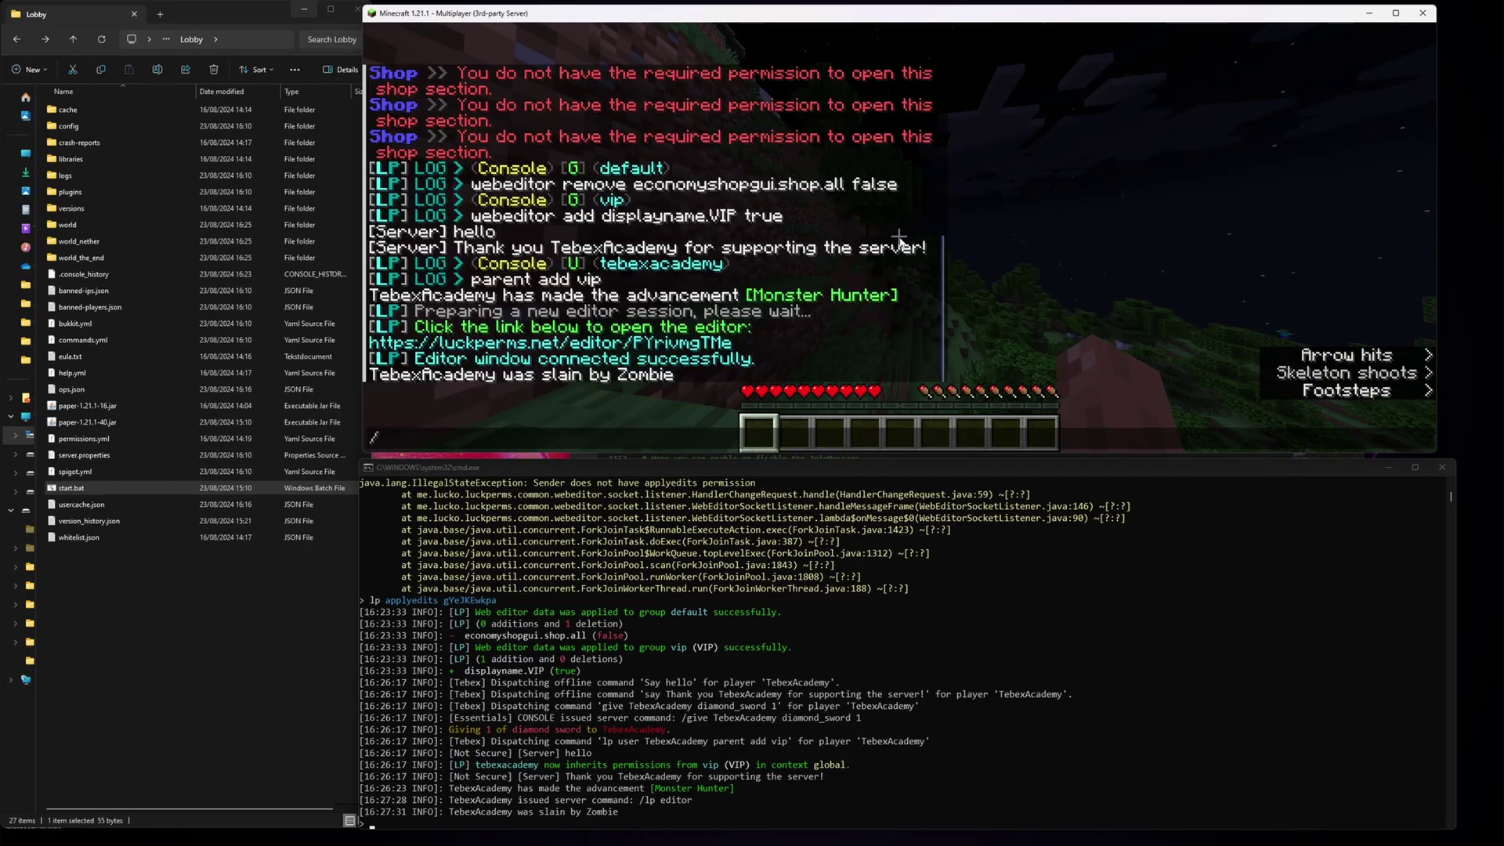